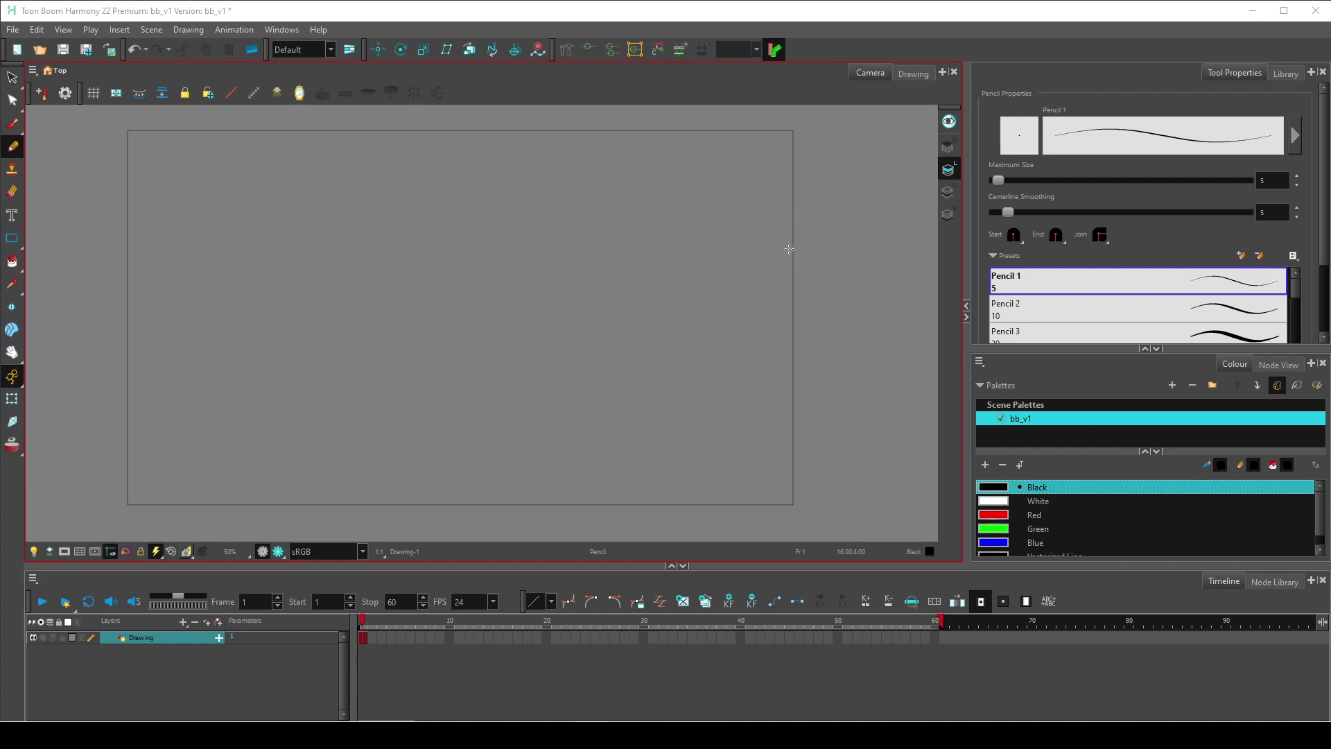
Sketch a vertical timing chart inside the frame's right edge with the Pencil tool, with spacing ticks, a downward arrow and the label "Down".
left_click(12, 123)
left_click(12, 146)
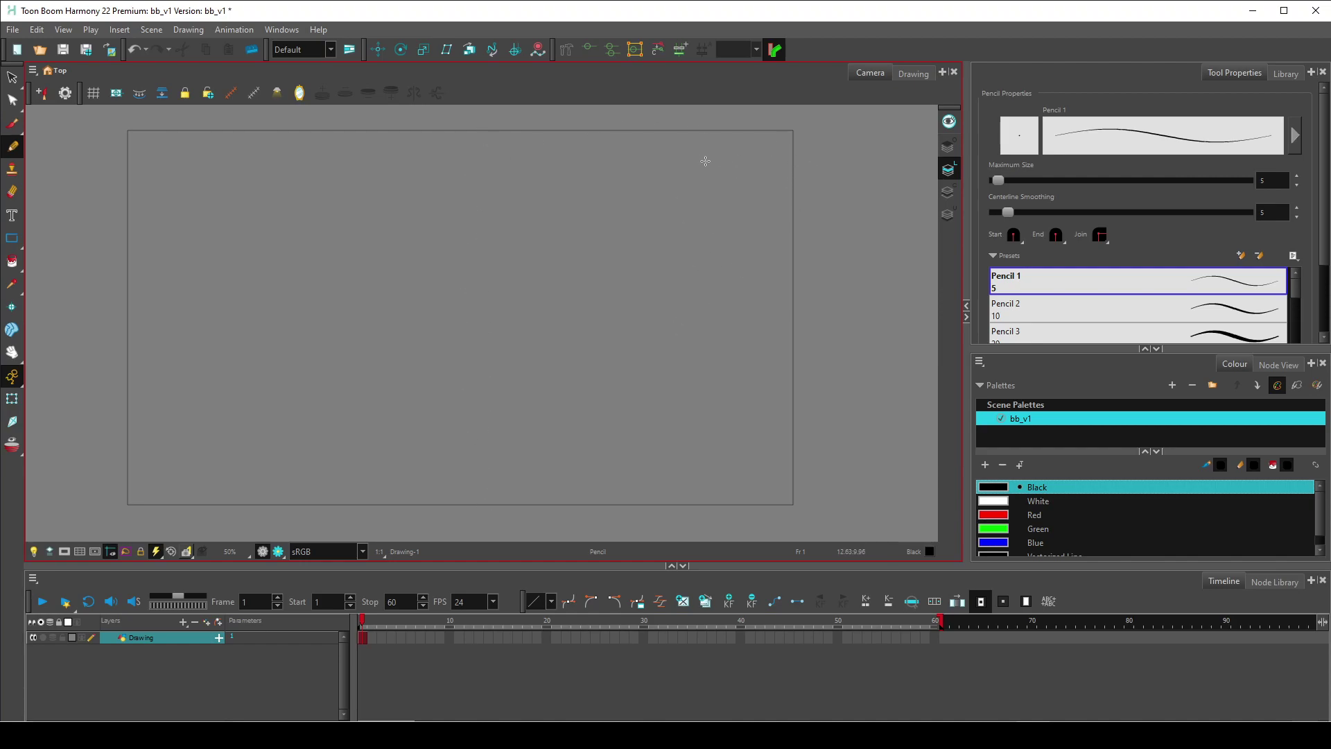
left_click_drag(671, 173, 747, 165)
left_click_drag(680, 332, 734, 324)
left_click_drag(706, 170, 714, 328)
left_click_drag(701, 173, 720, 180)
mouse_move(702, 195)
left_mouse_down()
mouse_move(726, 200)
mouse_move(729, 237)
left_mouse_up()
left_click_drag(701, 285, 738, 283)
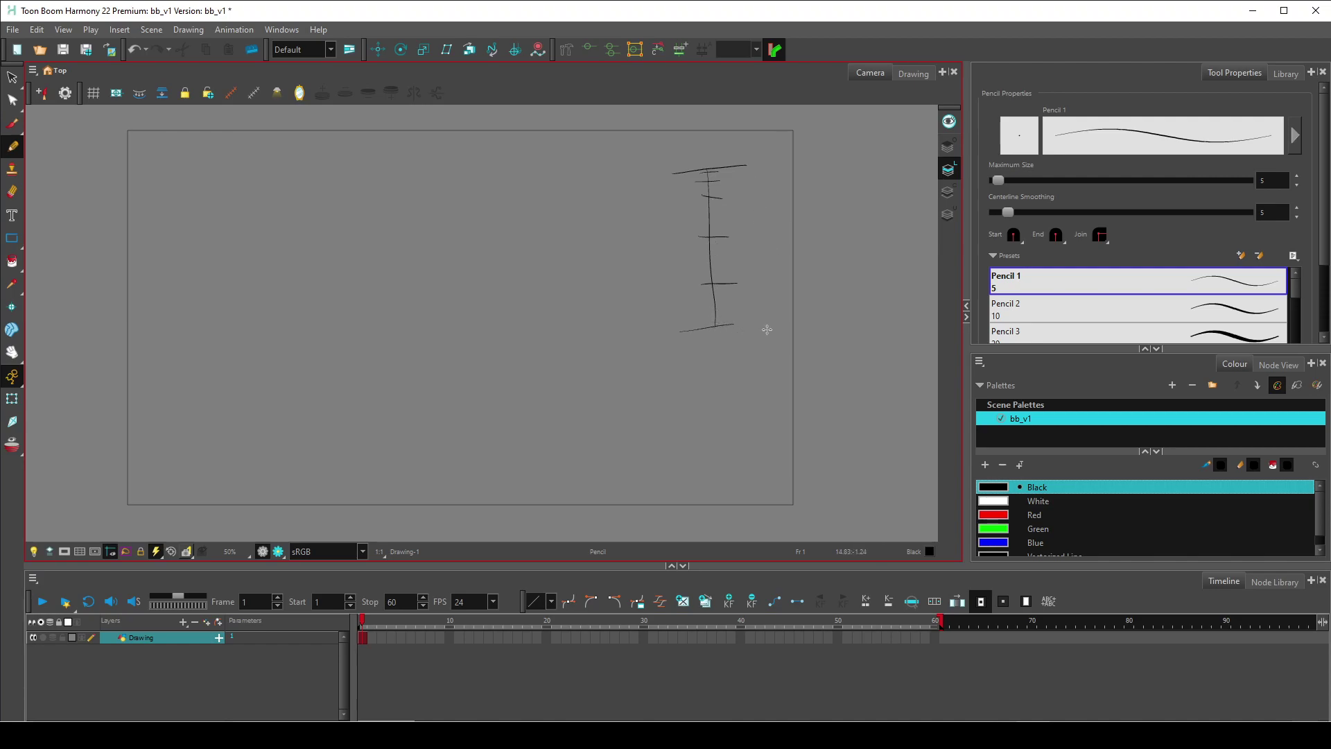
left_click_drag(650, 201, 663, 309)
mouse_move(676, 240)
left_mouse_down()
mouse_move(678, 285)
mouse_move(683, 272)
left_mouse_up()
Draw a second vertical timing chart beside the first with spacing ticks and an upward arrow, and circle the bottom marks of both charts.
mouse_move(746, 167)
left_mouse_down()
mouse_move(770, 173)
mouse_move(778, 319)
mouse_move(782, 168)
left_mouse_up()
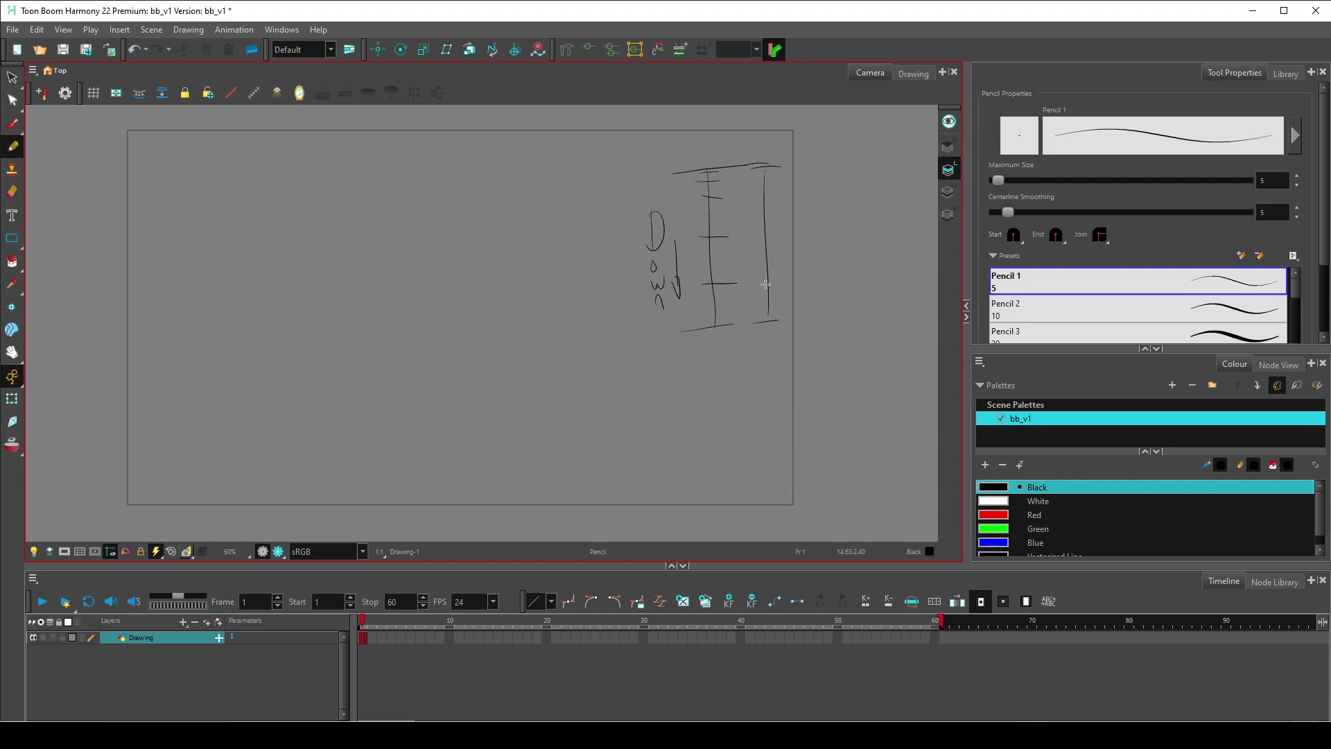
left_click_drag(753, 276, 777, 272)
mouse_move(758, 221)
left_mouse_down()
mouse_move(774, 221)
mouse_move(768, 177)
left_mouse_up()
left_click_drag(781, 280, 783, 242)
left_click_drag(717, 327, 775, 317)
Extend the exposure of the timing chart drawing to frame 30 and return to frame 1.
left_click(201, 634)
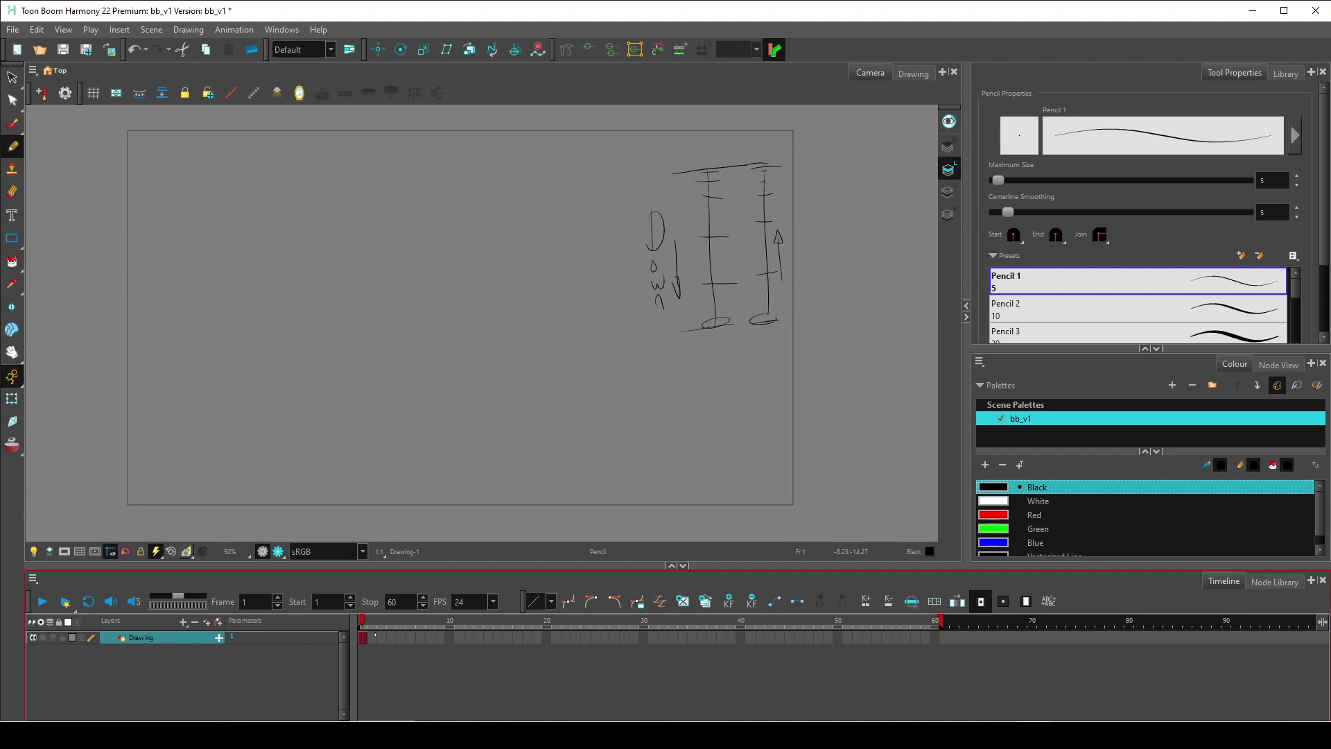
left_click(508, 637)
left_click(652, 637)
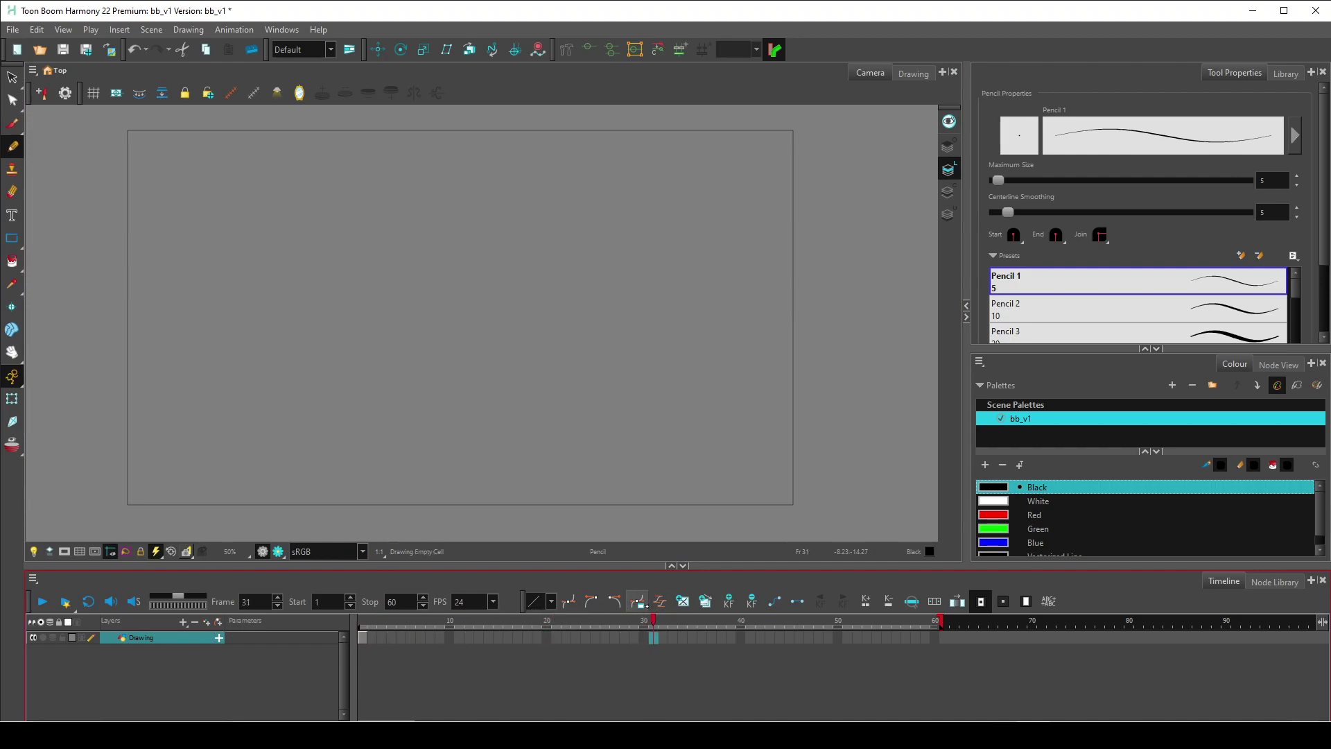
left_click(642, 620)
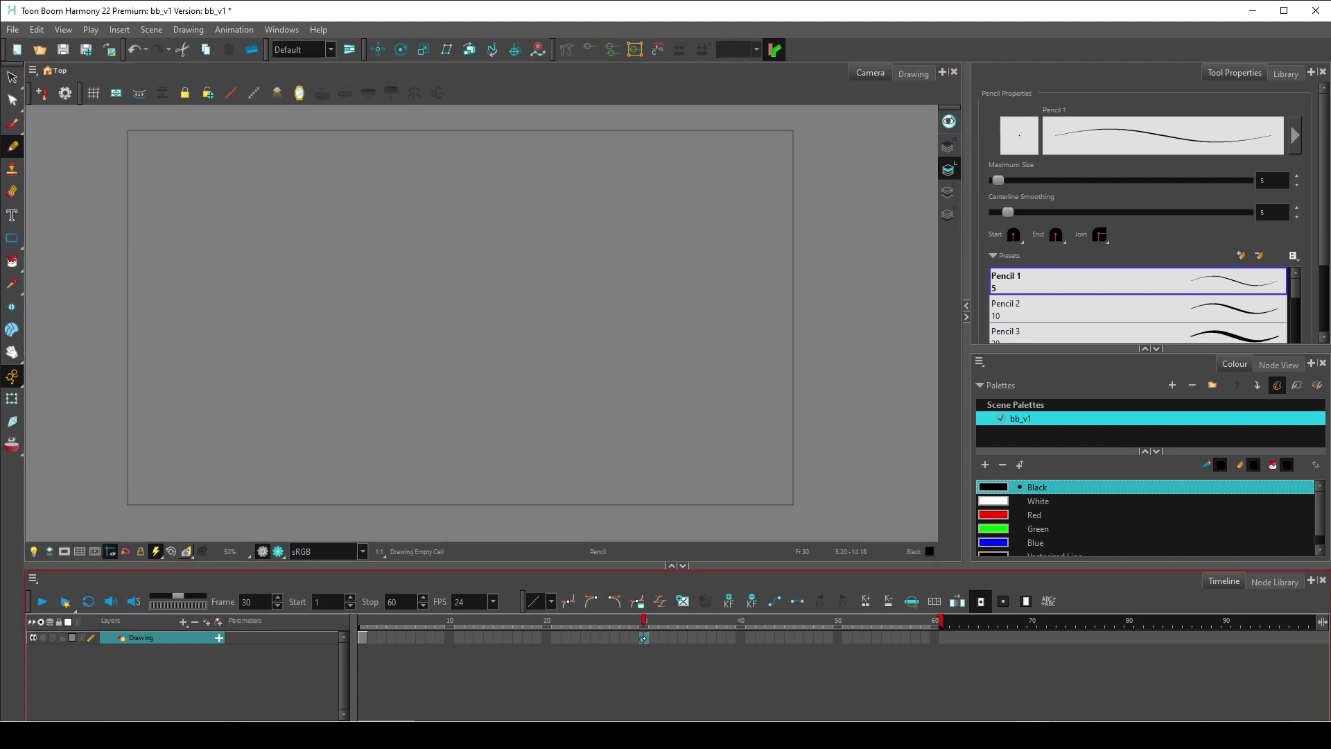
left_click(660, 601)
left_click(489, 637)
left_click(362, 637)
Rename the chart's drawing layer as timingChart.
double_click(139, 637)
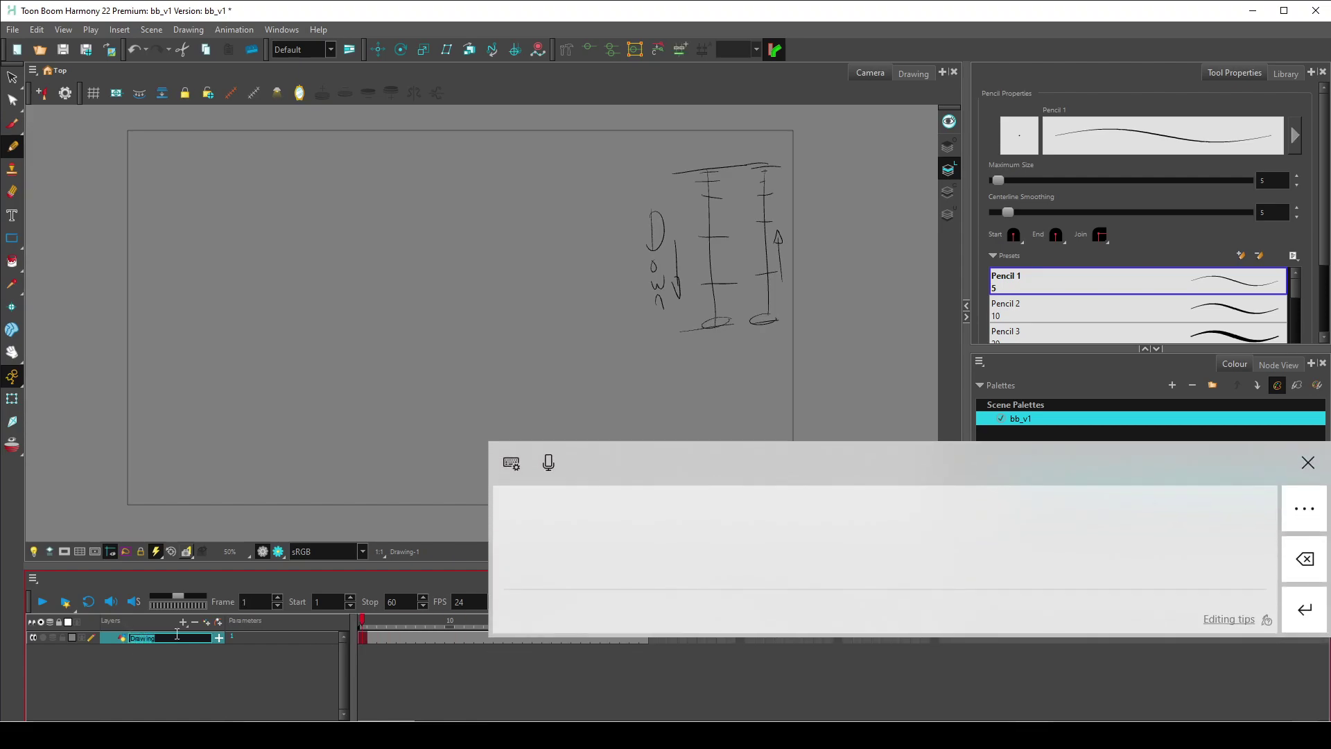
type("timing")
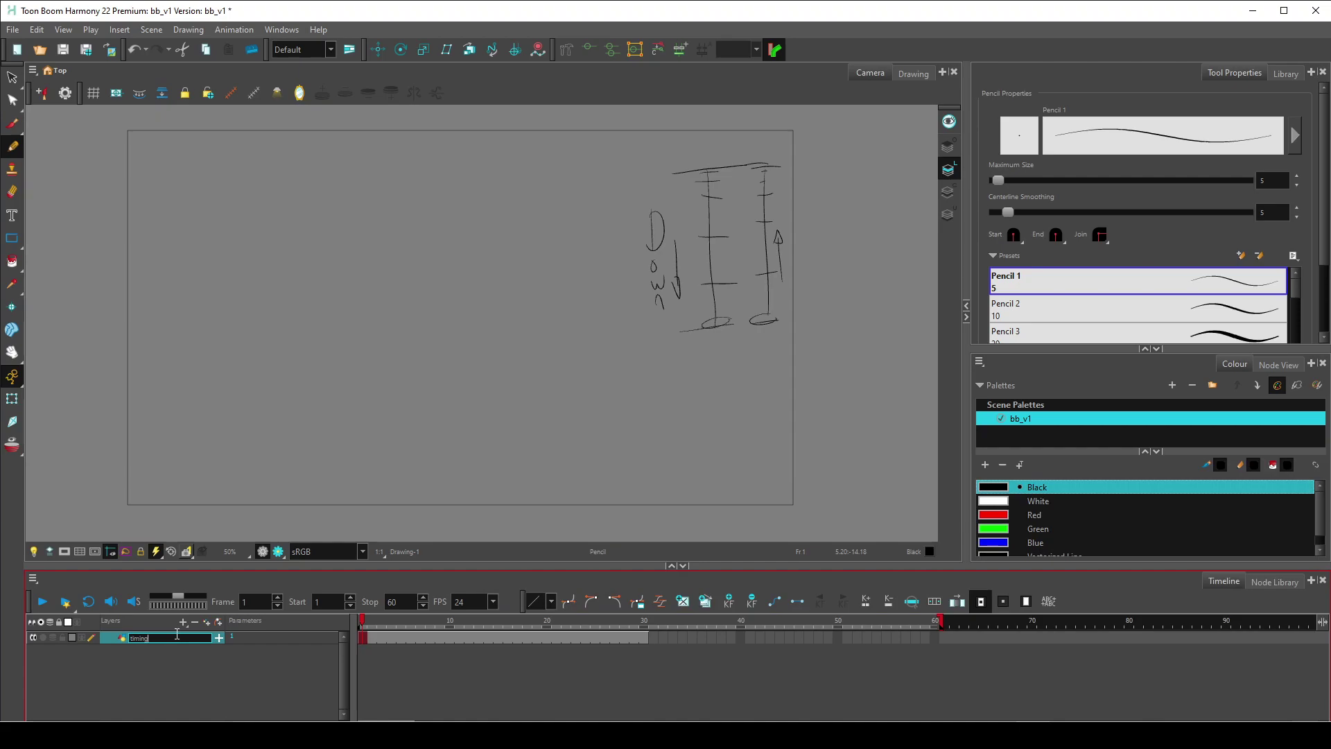
type("Chart")
key("Return")
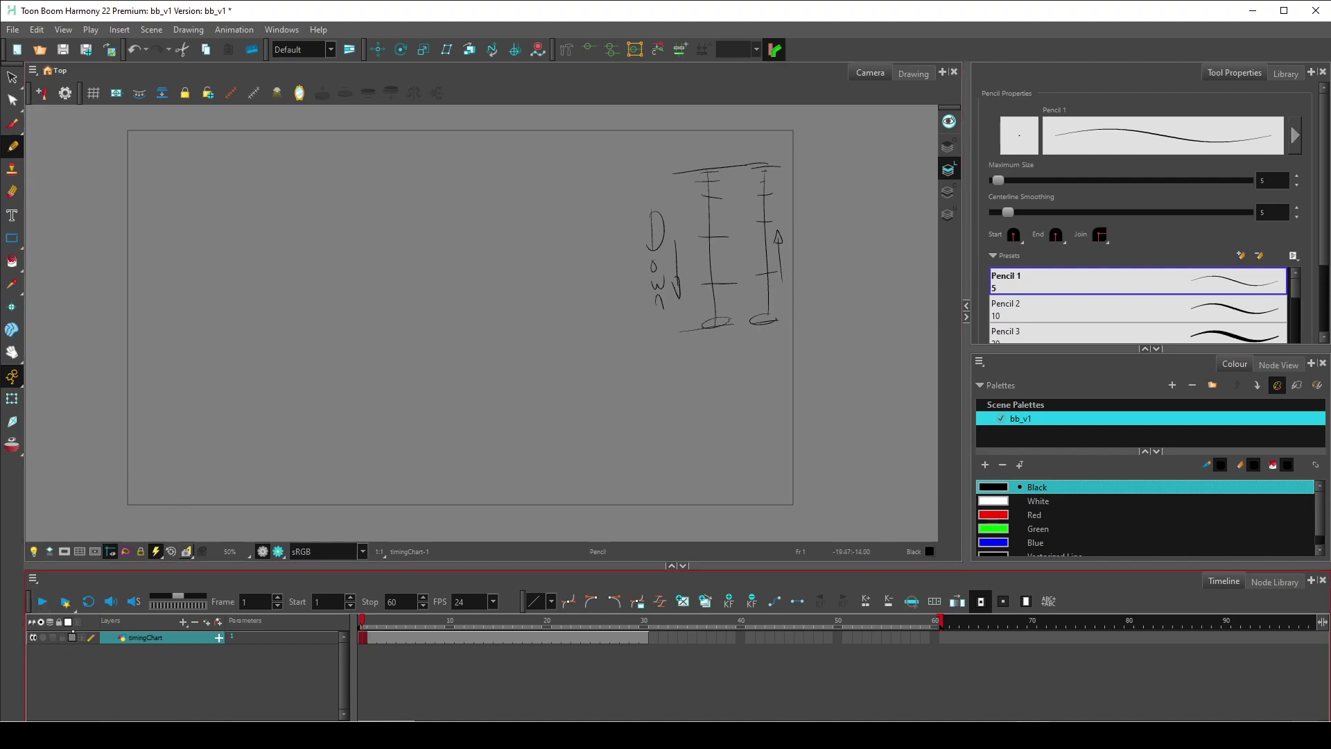
Add a new vector drawing layer named Drawing and select its first frame.
left_click(183, 621)
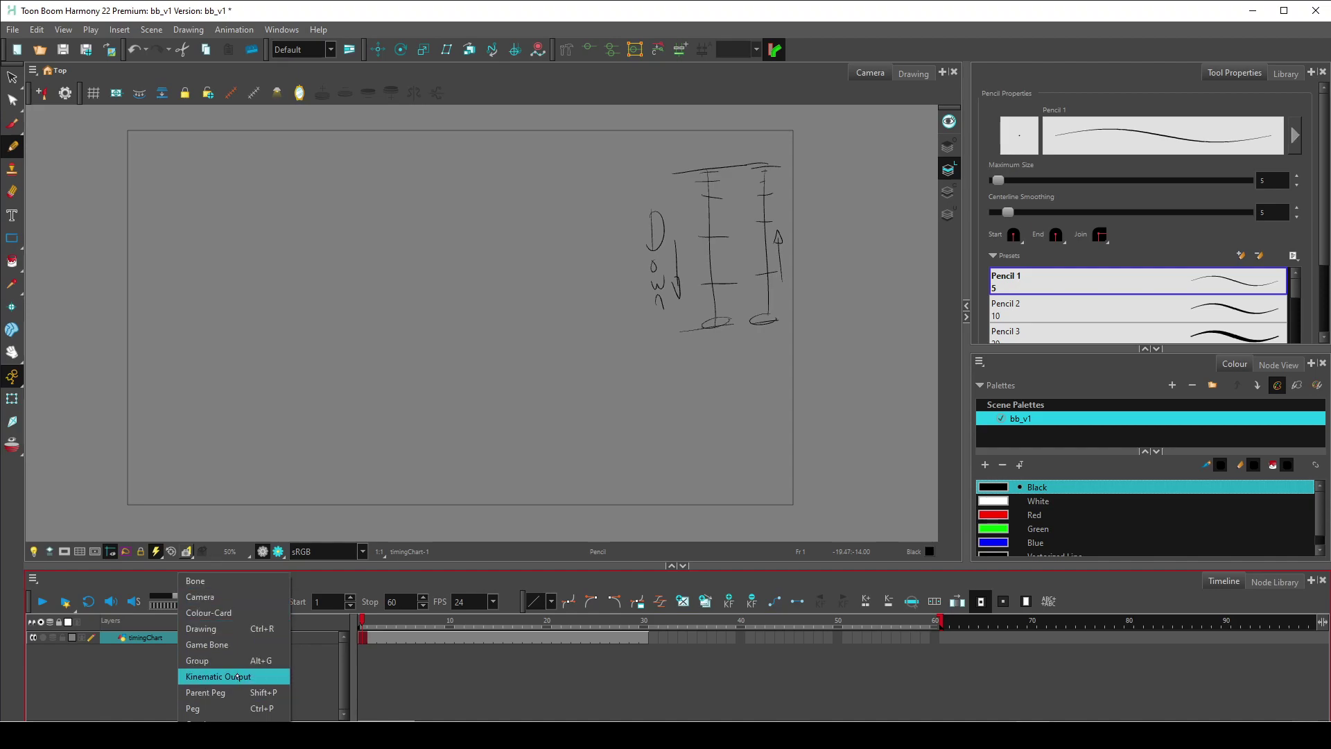
left_click(208, 628)
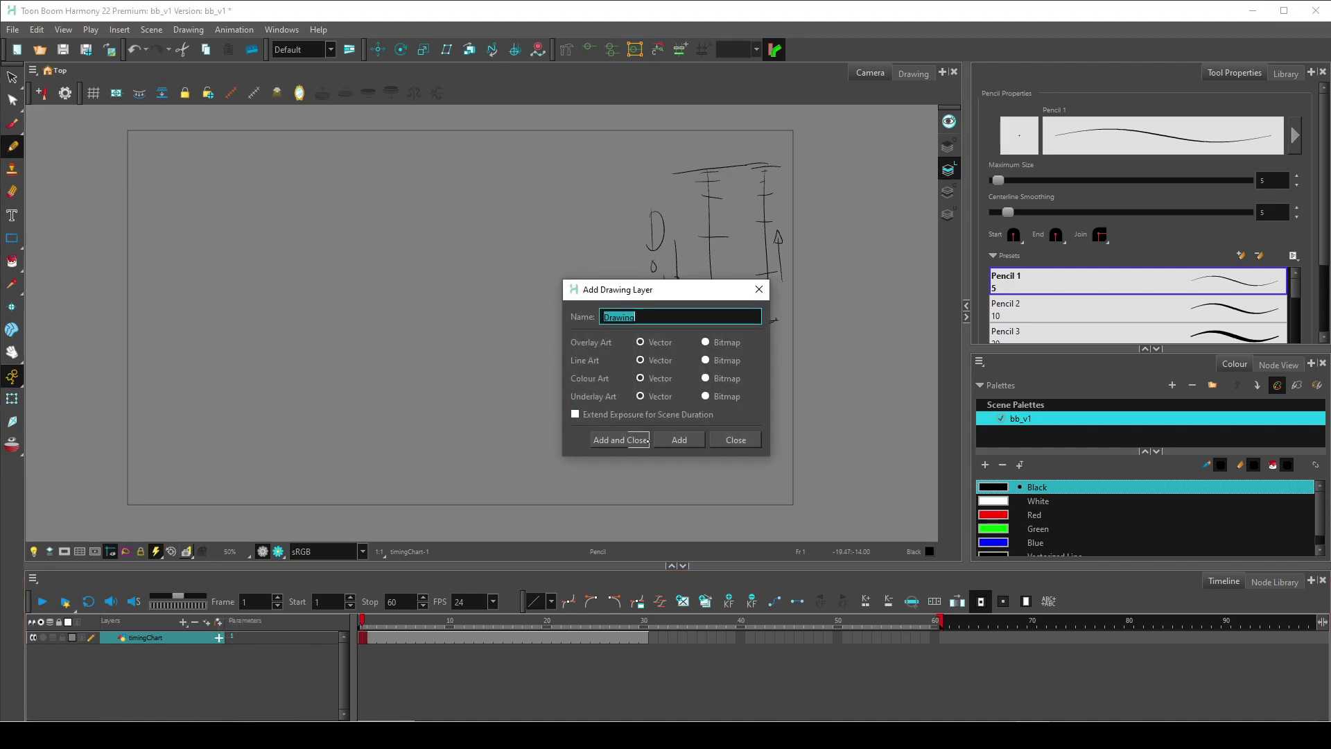
left_click(620, 439)
left_click(384, 655)
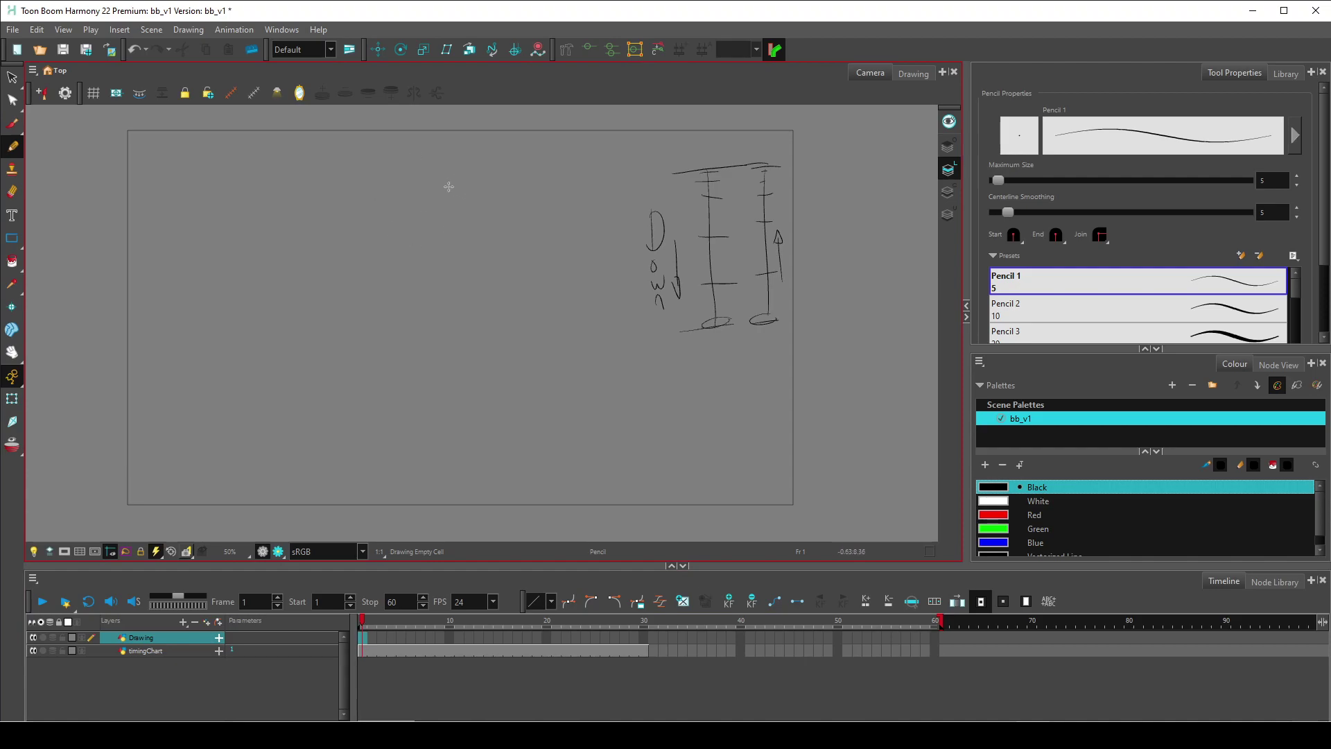
Try a freehand pencil circle near the top centre of the frame and undo it.
mouse_move(418, 148)
left_mouse_down()
mouse_move(430, 221)
mouse_move(483, 187)
mouse_move(425, 142)
mouse_move(404, 200)
mouse_move(470, 200)
mouse_move(422, 143)
left_mouse_up()
key("ctrl+z")
key("ctrl+z")
Try drawing the ball near the top centre of the frame with the Ellipse tool and undo it.
key("alt+7")
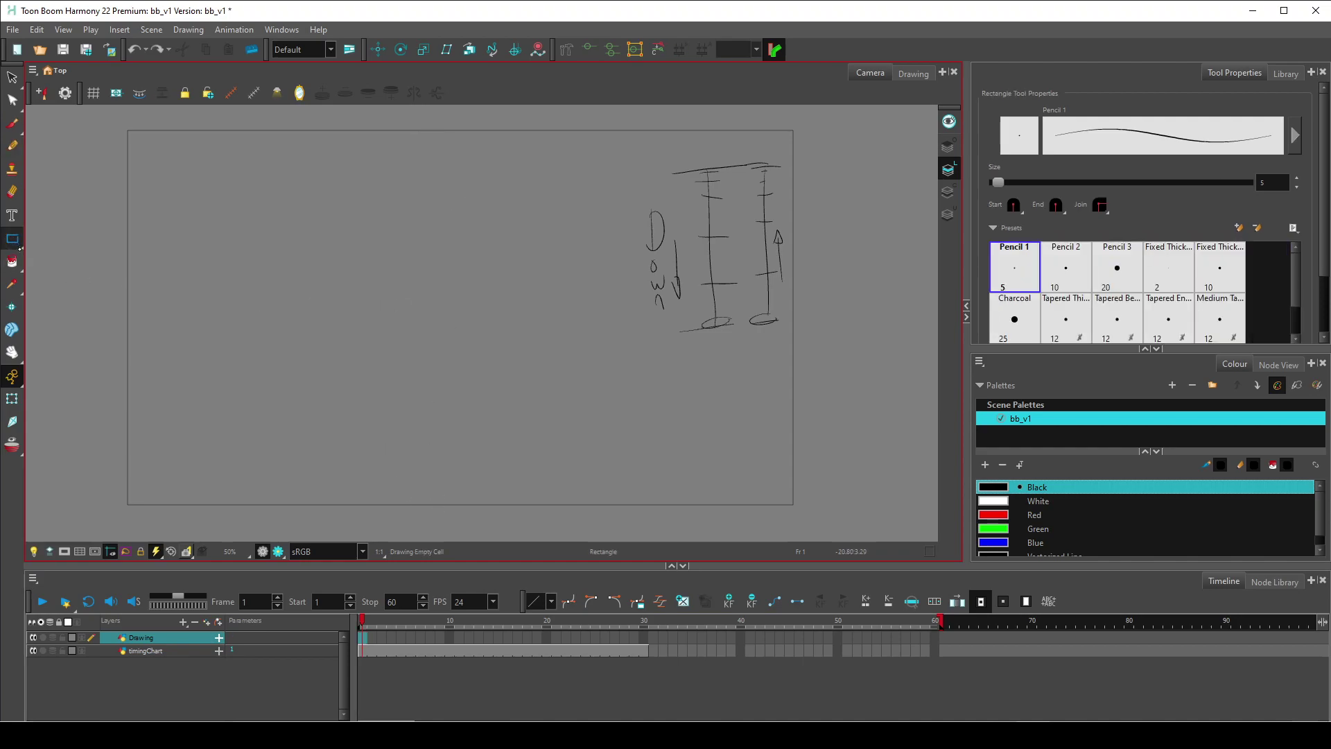
key("alt+=")
key("alt+7")
right_click(12, 239)
left_click(11, 240)
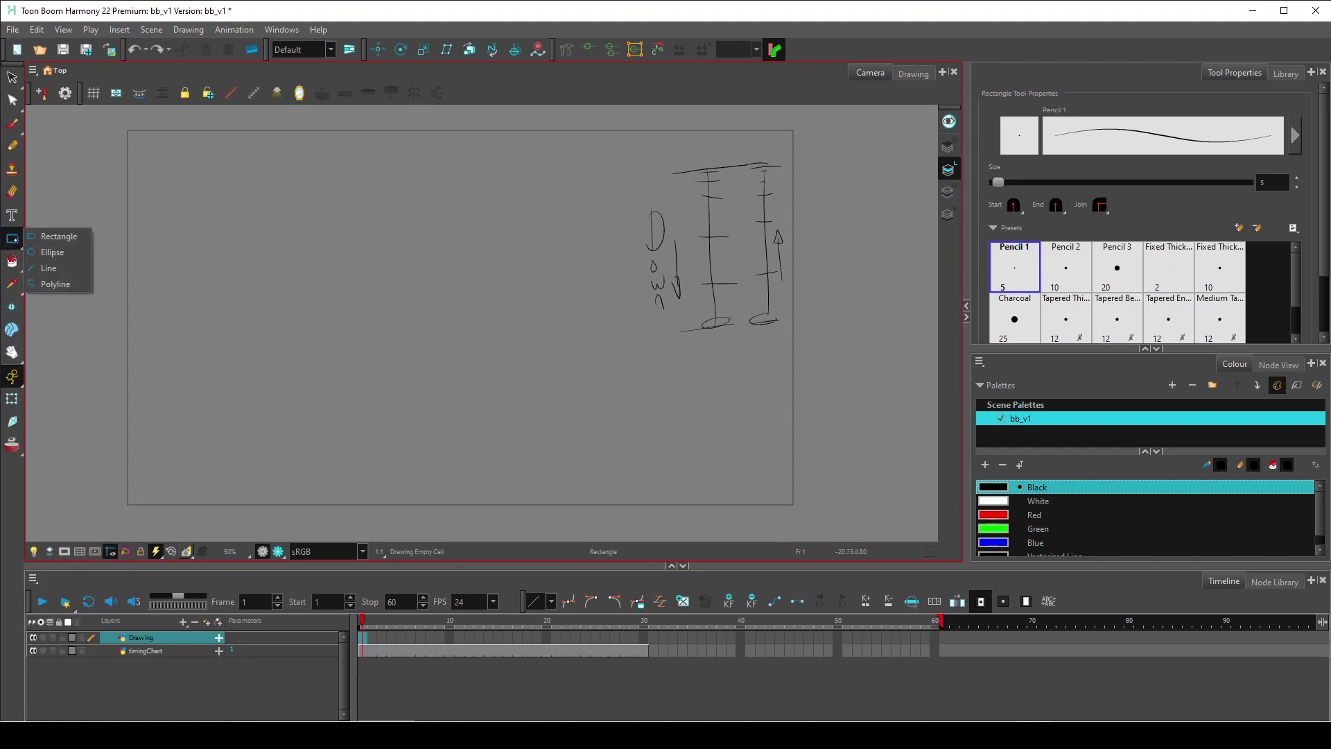
left_click(52, 251)
mouse_move(441, 159)
left_mouse_down()
mouse_move(532, 263)
mouse_move(513, 231)
left_mouse_up()
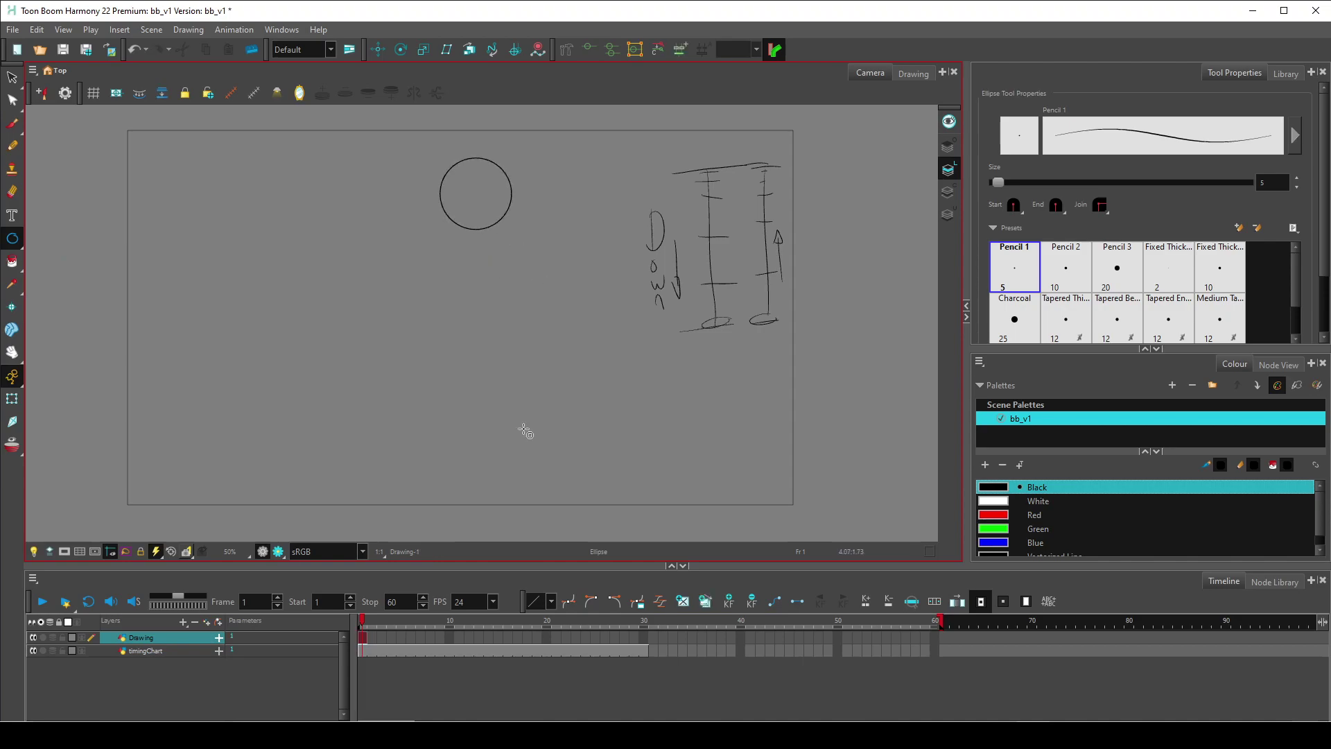
key("ctrl+z")
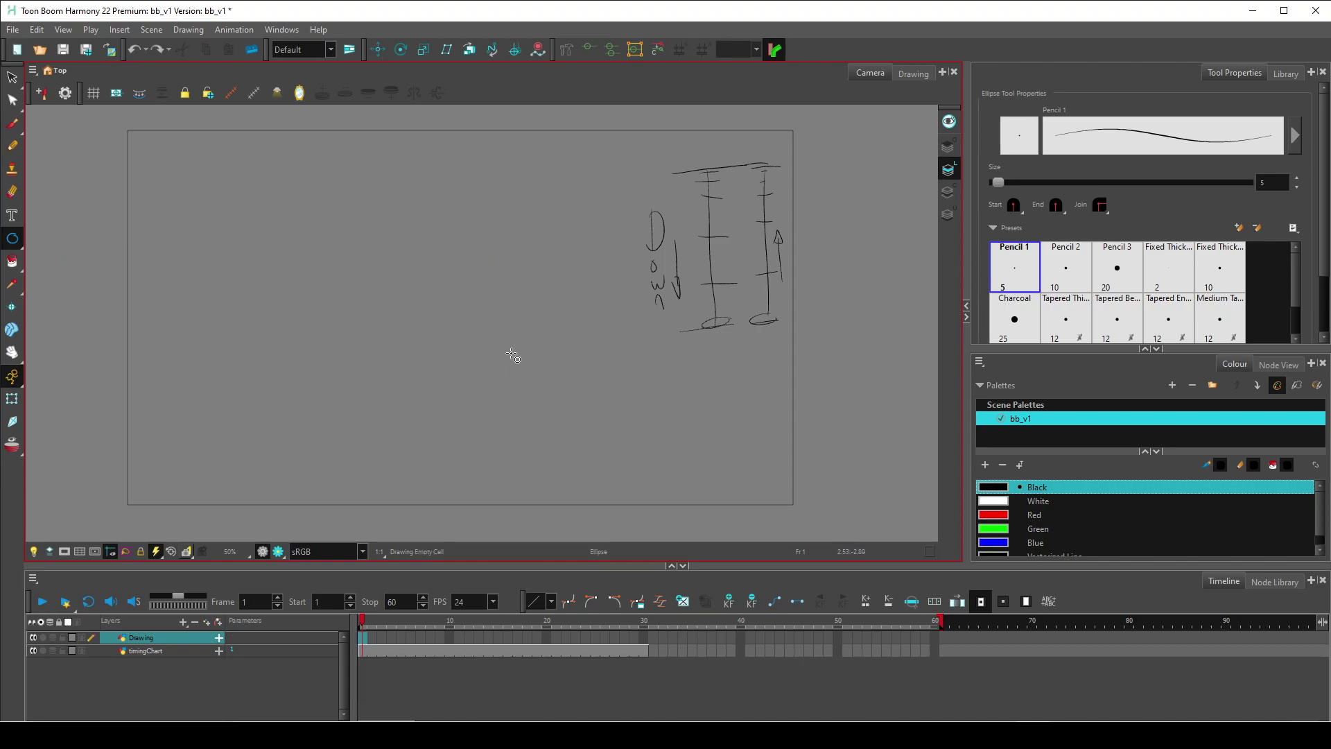
Return to the Pencil tool, raise its centerline smoothing to 29.9 while testing with undone strokes, and enable one more drawing option.
left_click(12, 146)
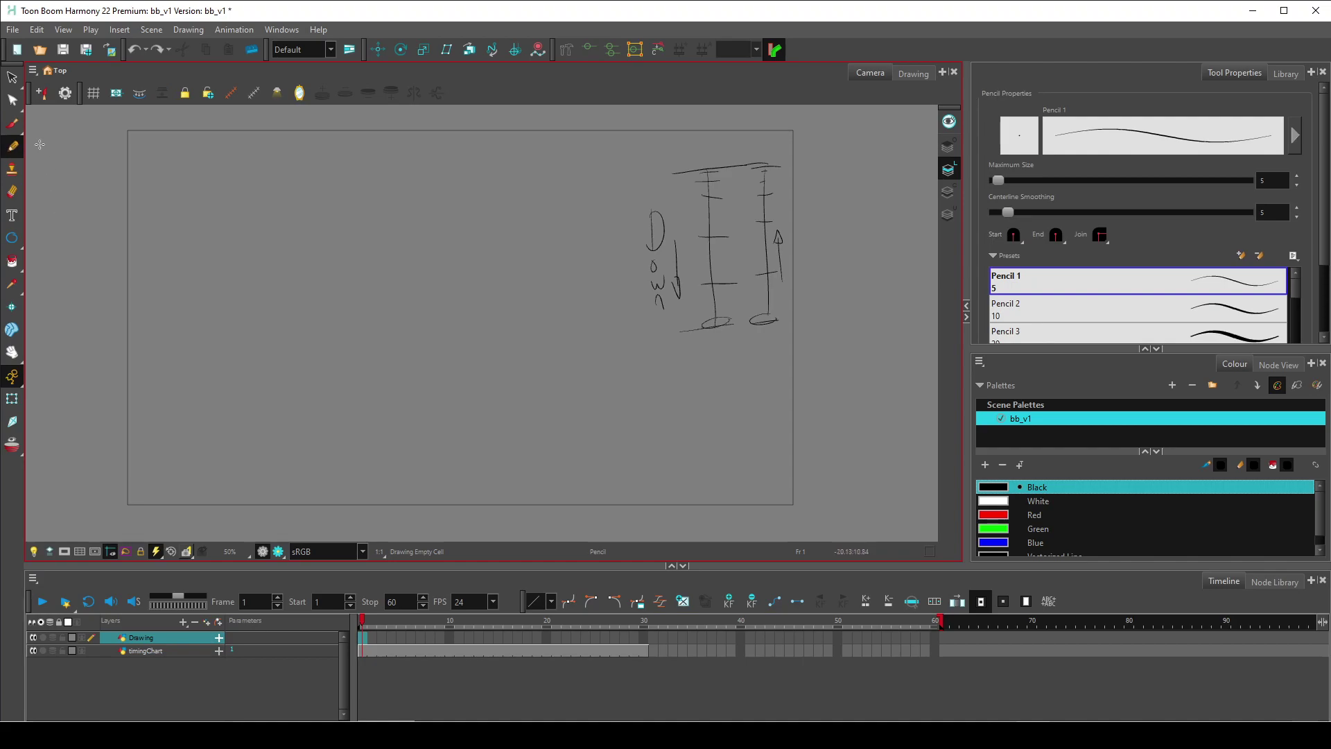
mouse_move(422, 201)
left_mouse_down()
mouse_move(451, 153)
mouse_move(424, 181)
mouse_move(460, 231)
mouse_move(419, 240)
left_mouse_up()
key("ctrl+z")
key("ctrl+z")
left_click_drag(1008, 212, 1071, 212)
mouse_move(414, 158)
left_mouse_down()
mouse_move(465, 194)
mouse_move(462, 157)
mouse_move(412, 156)
left_mouse_up()
key("ctrl+z")
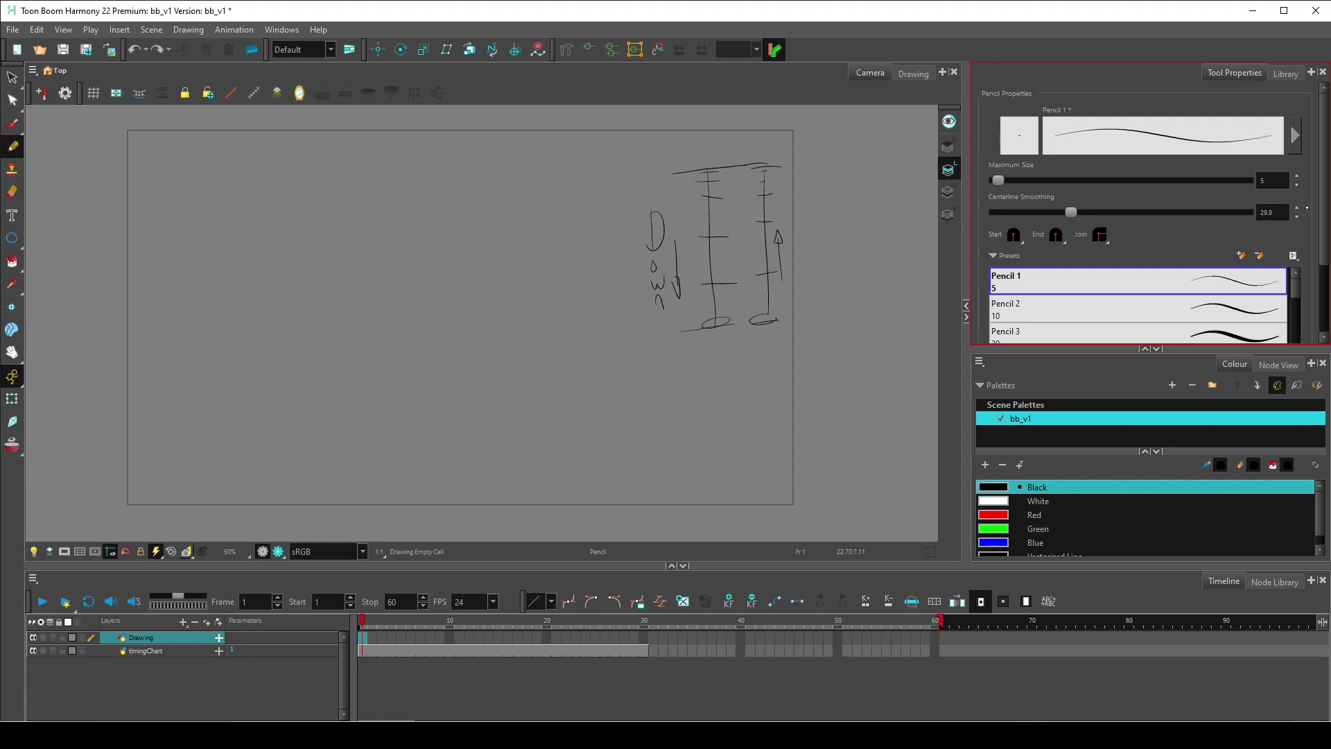
scroll(1046, 316, "down", 3)
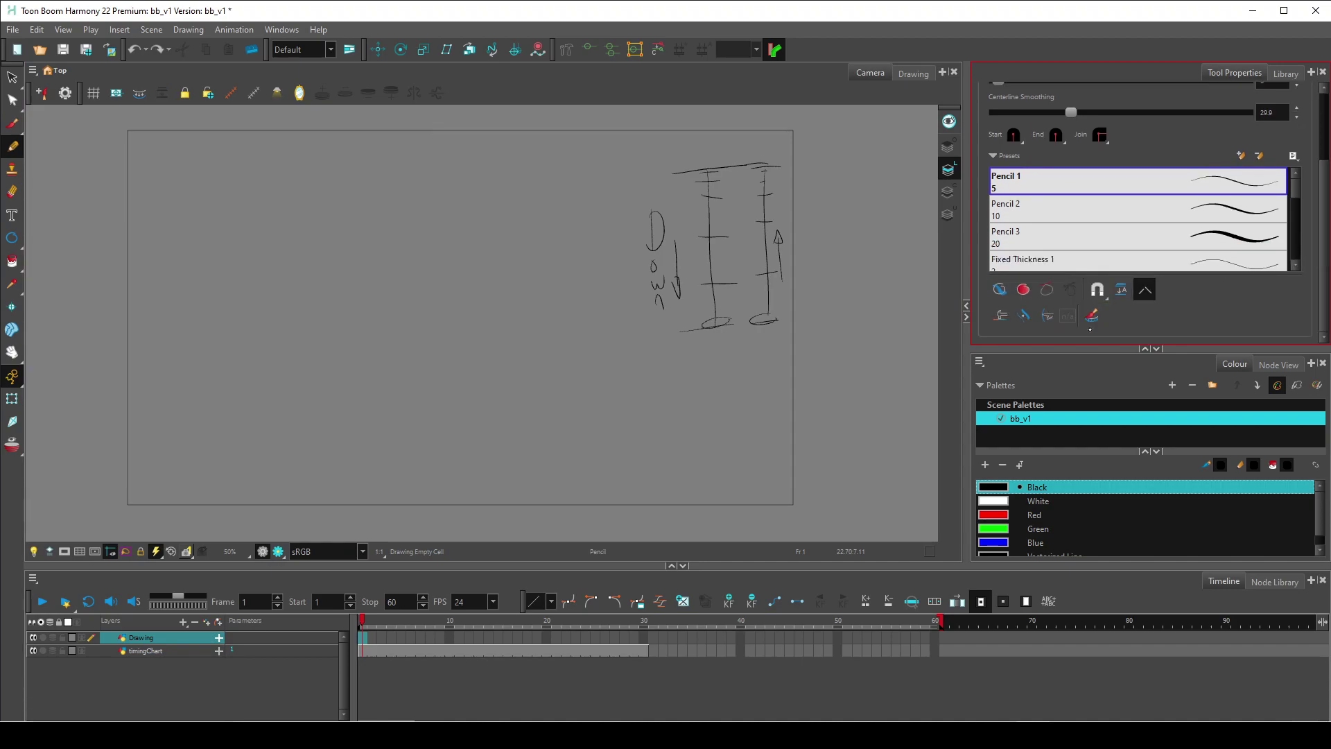
left_click(999, 316)
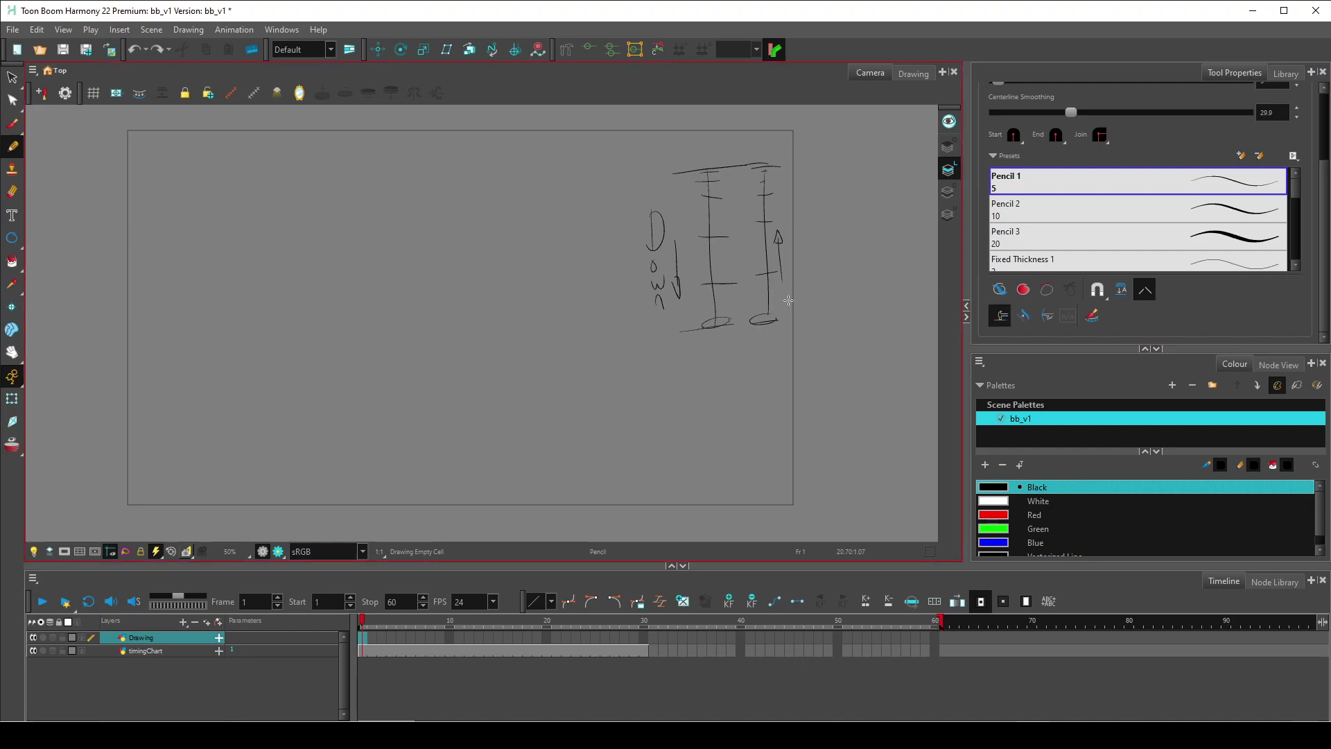
Draw a freehand circle for the ball near the frame's top centre, undoing and redrawing it until one is kept.
mouse_move(416, 150)
left_mouse_down()
mouse_move(401, 196)
mouse_move(440, 216)
mouse_move(474, 177)
mouse_move(466, 151)
mouse_move(473, 185)
mouse_move(425, 142)
mouse_move(464, 158)
left_mouse_up()
key("ctrl+z")
key("ctrl+z")
key("ctrl+z")
key("ctrl+z")
key("ctrl+z")
mouse_move(449, 157)
left_mouse_down()
mouse_move(438, 221)
mouse_move(486, 196)
mouse_move(454, 152)
left_mouse_up()
key("ctrl+z")
mouse_move(426, 153)
left_mouse_down()
mouse_move(442, 225)
mouse_move(491, 199)
mouse_move(473, 152)
mouse_move(418, 167)
mouse_move(467, 227)
mouse_move(494, 191)
left_mouse_up()
key("ctrl+z")
left_click_drag(453, 149, 456, 148)
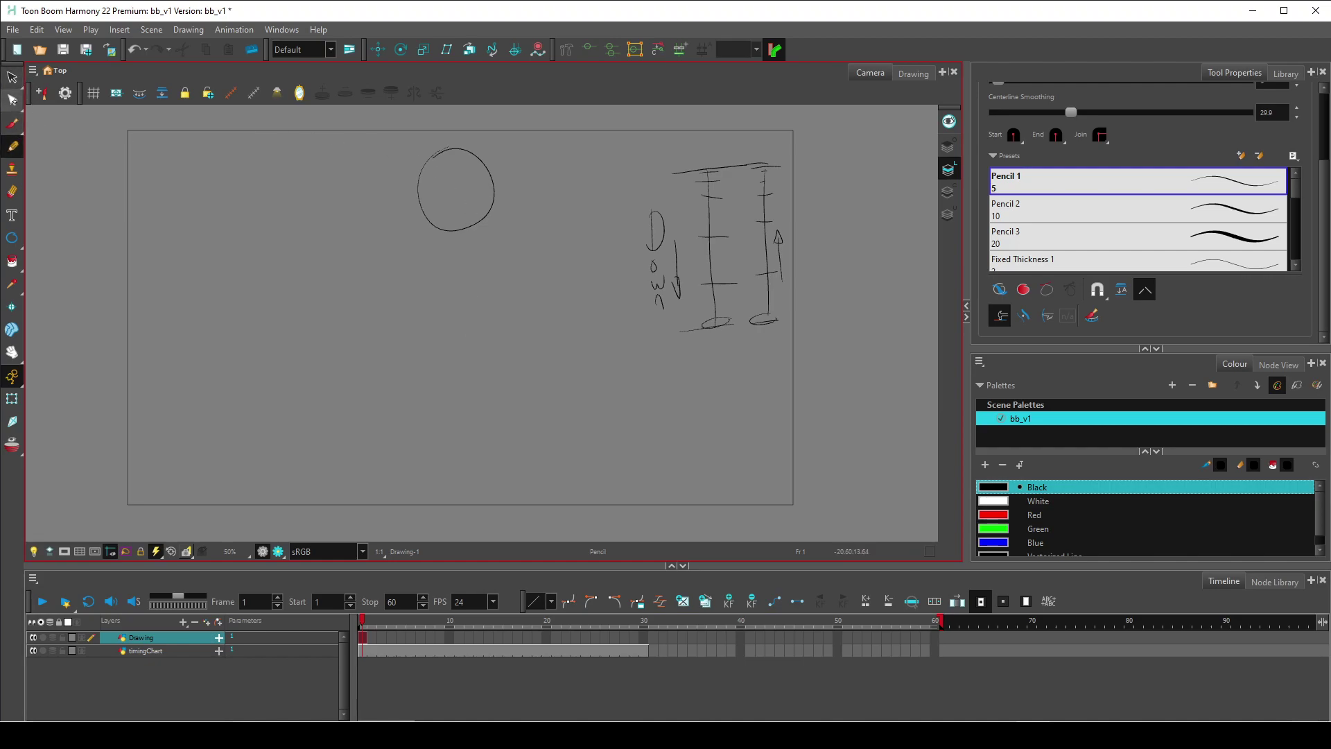
Reshape the hand-drawn circle with the Envelope tool to make it rounder.
left_click(12, 100)
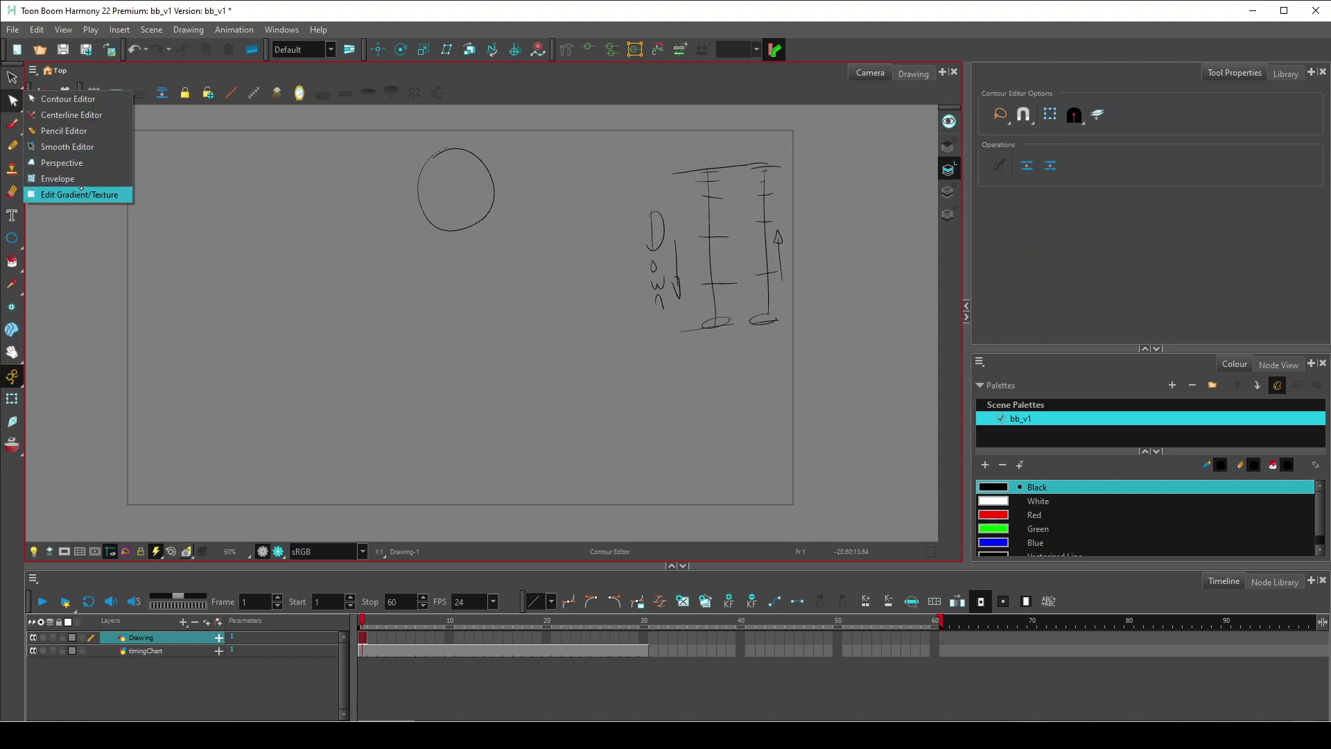
left_click(90, 179)
mouse_move(516, 138)
left_mouse_down()
mouse_move(549, 214)
mouse_move(521, 235)
mouse_move(447, 240)
left_mouse_up()
right_click(447, 239)
left_click(492, 201)
right_click(480, 231)
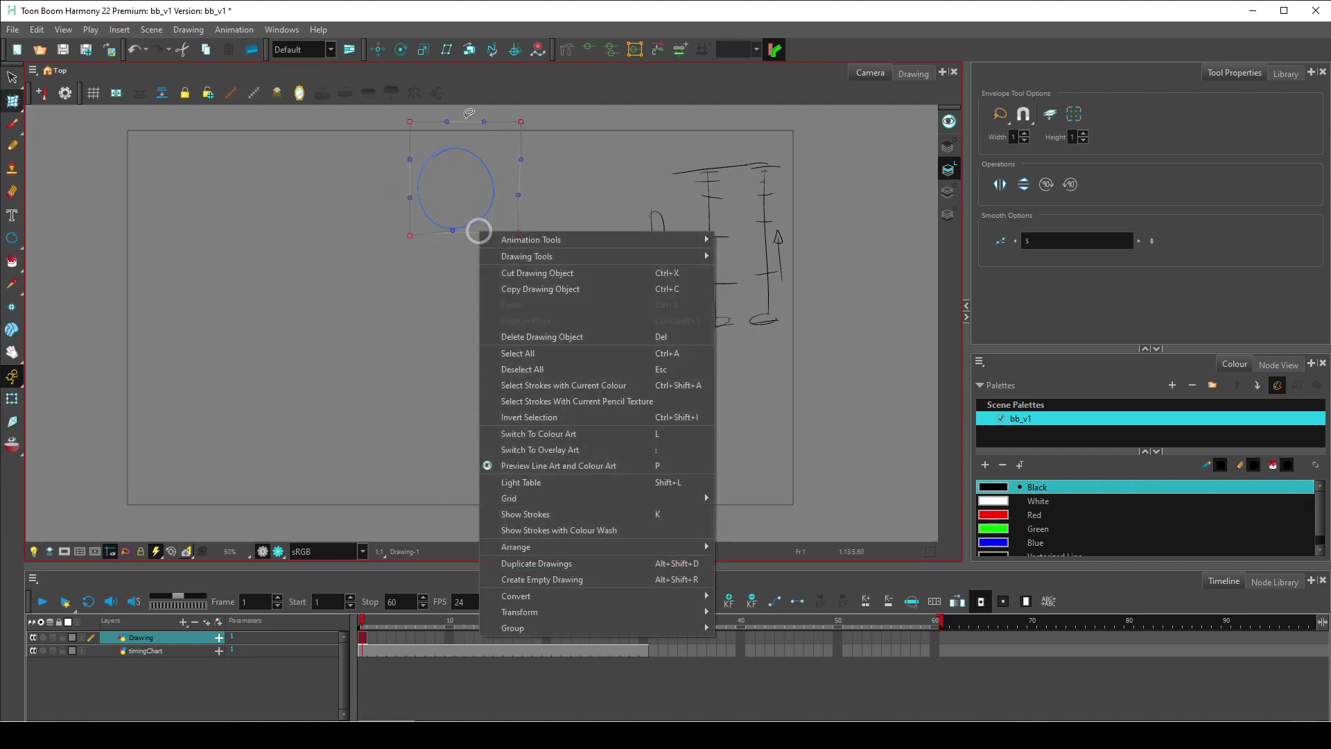
left_click_drag(410, 124, 411, 122)
right_click(411, 124)
left_click(532, 118)
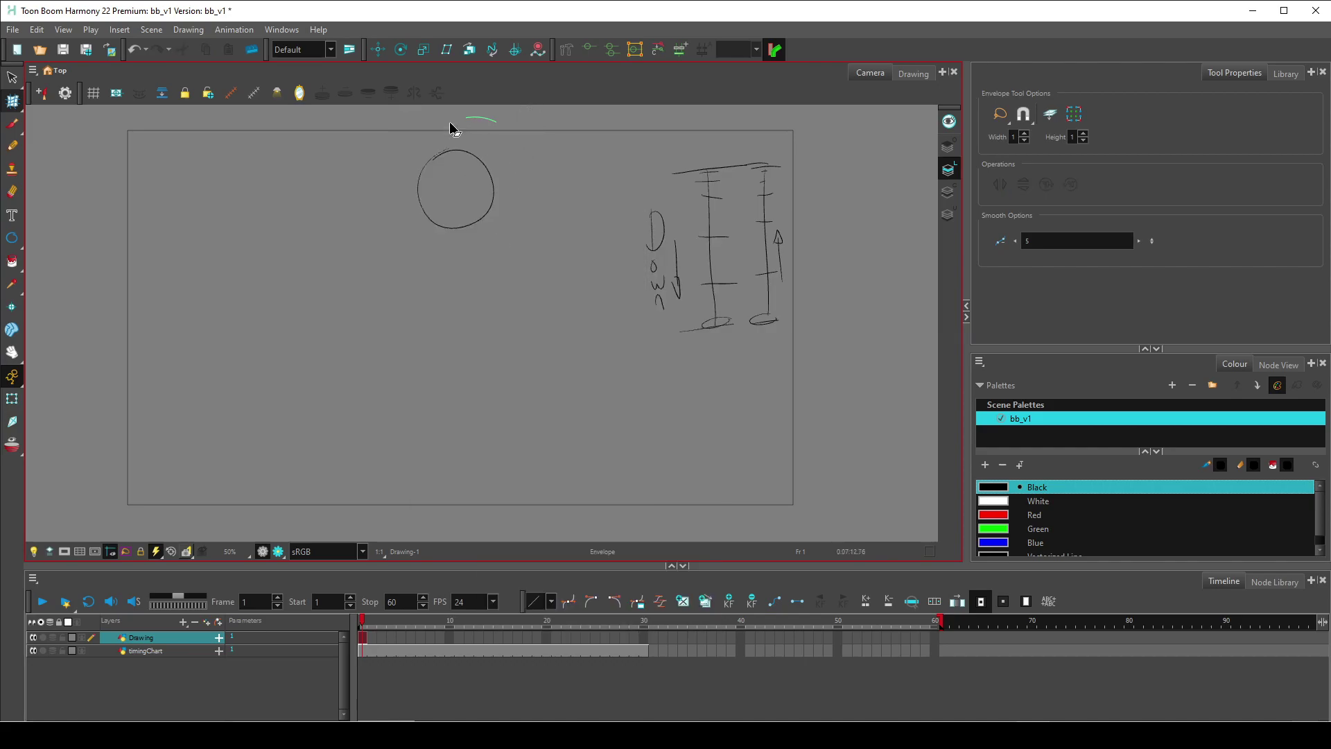
left_click_drag(462, 125, 521, 208)
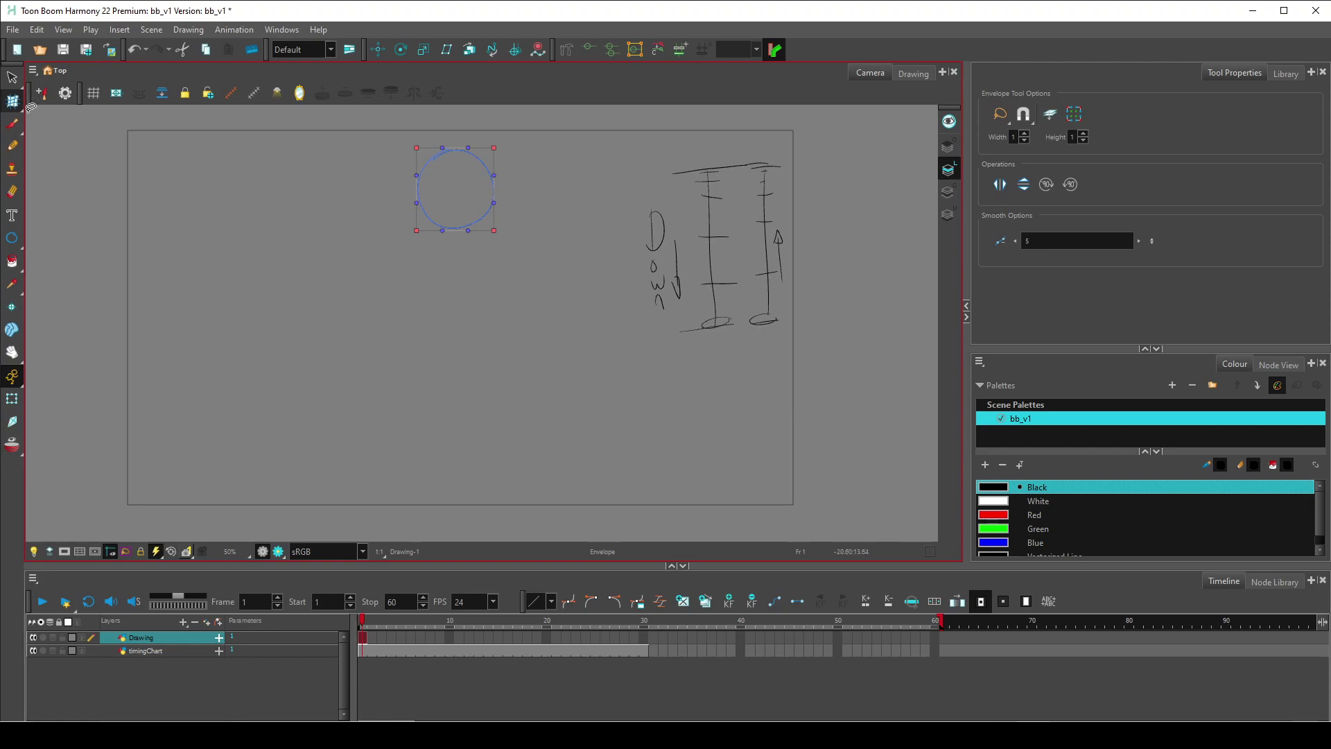
Adjust the points on the circle's lower edge with the Contour Editor, comparing the result through undo and redo.
left_click(21, 108)
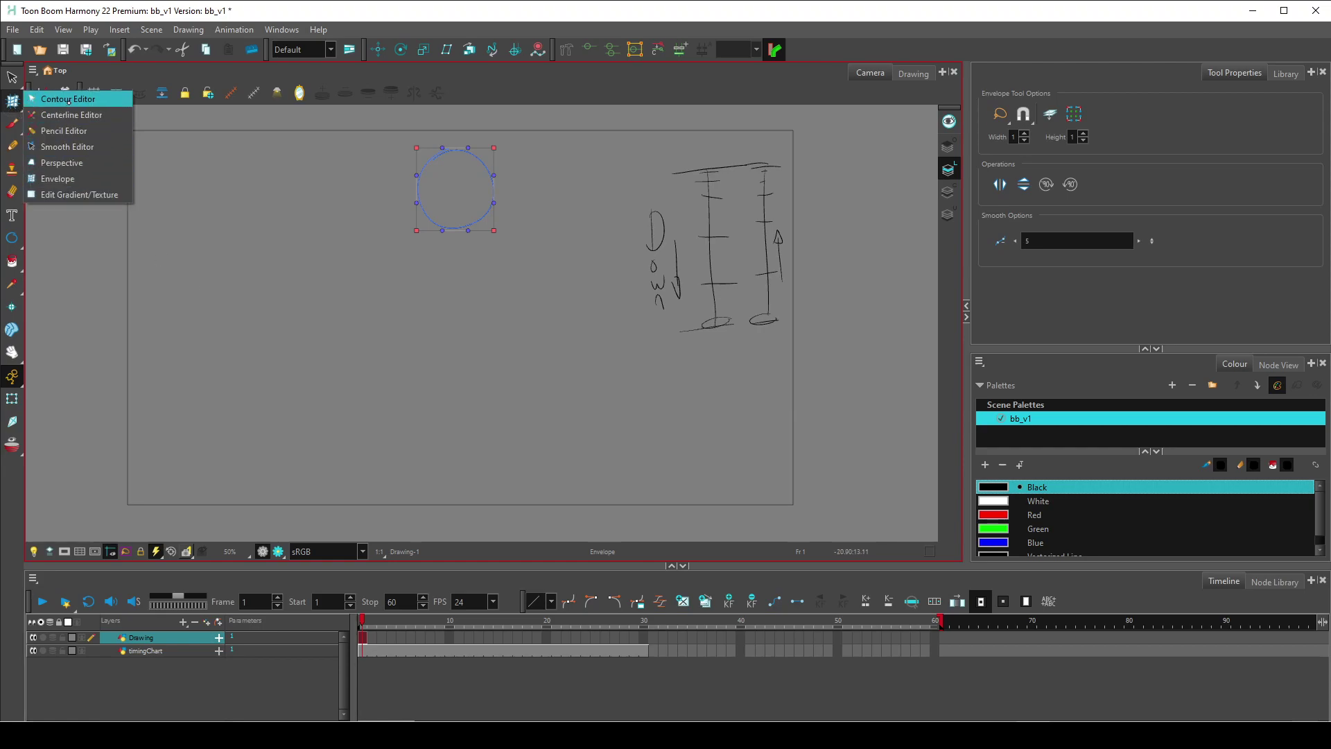
left_click(68, 101)
left_click_drag(450, 208, 451, 239)
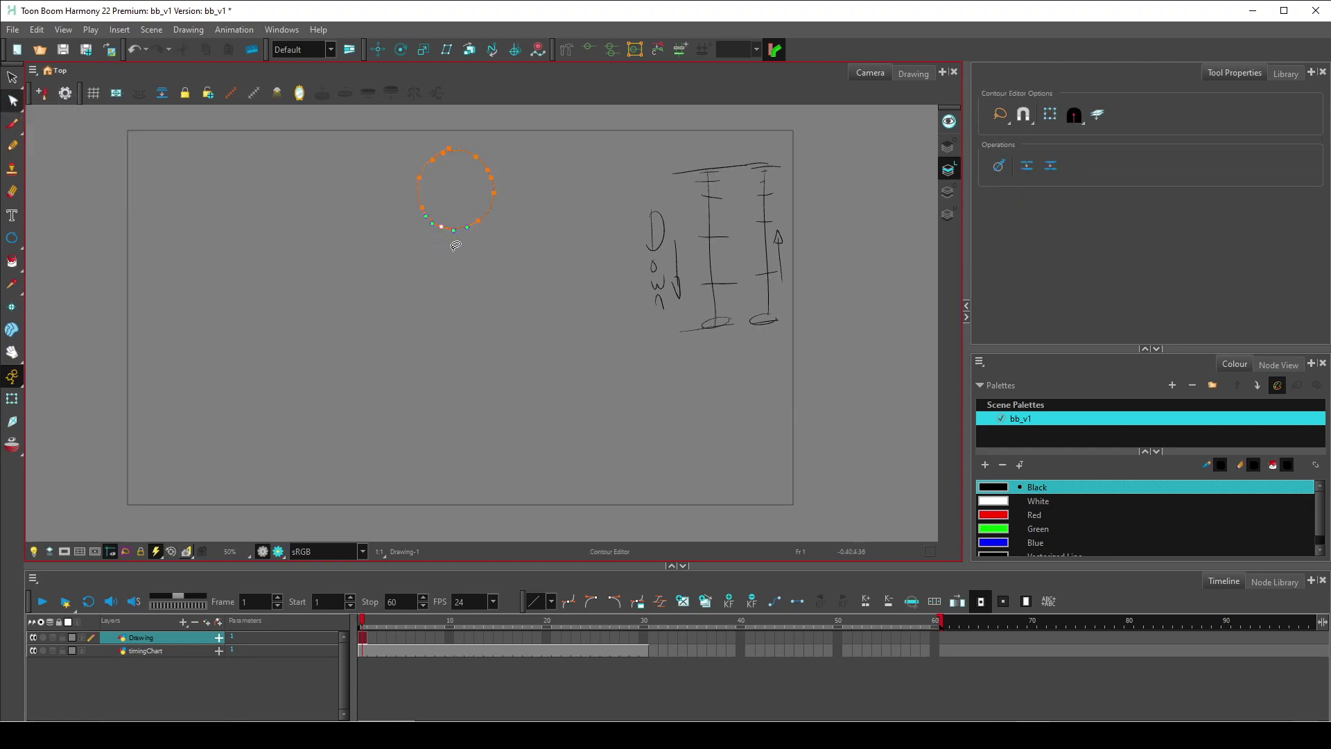
right_click(443, 228)
left_click(437, 200)
left_click(459, 198)
key("ctrl+z")
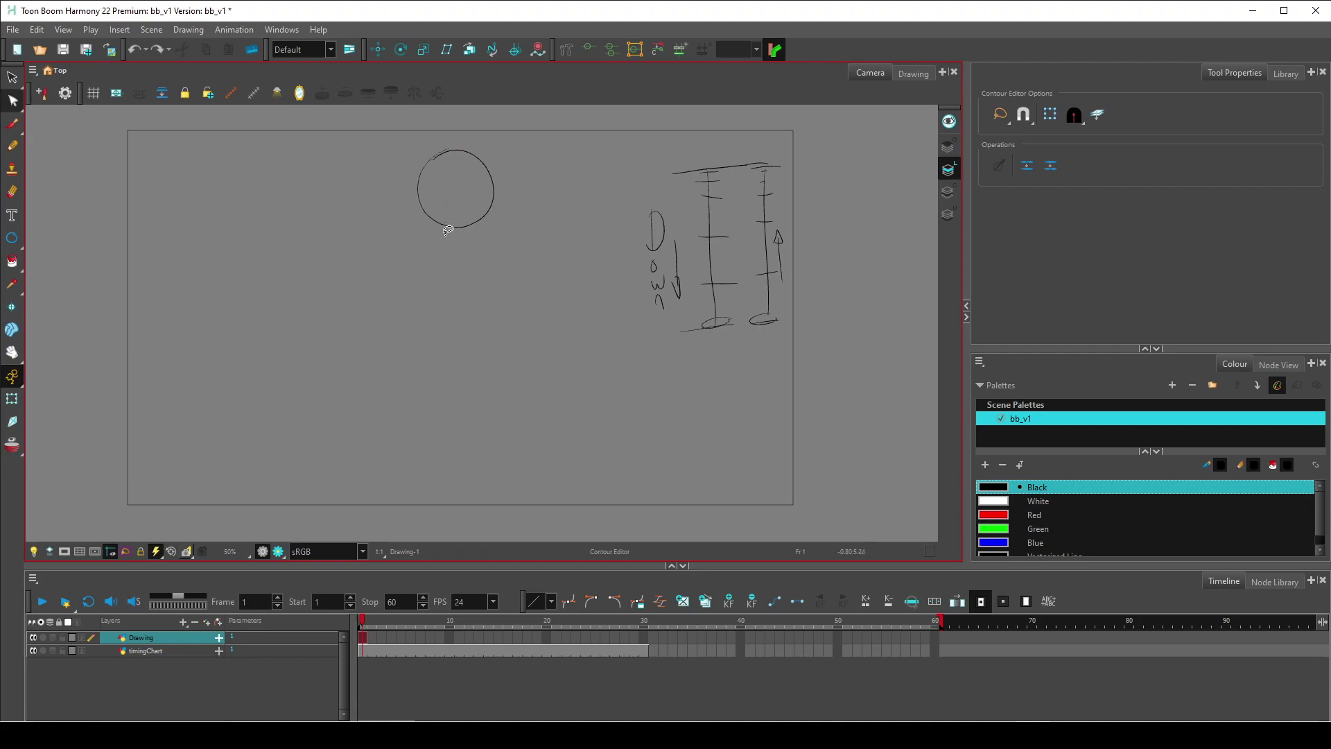
key("ctrl+shift+z")
Select the whole circle and scale it down slightly from its lower-right corner.
key("alt+s")
mouse_move(559, 180)
left_mouse_down()
mouse_move(532, 93)
mouse_move(430, 271)
left_mouse_up()
left_click_drag(493, 232, 488, 223)
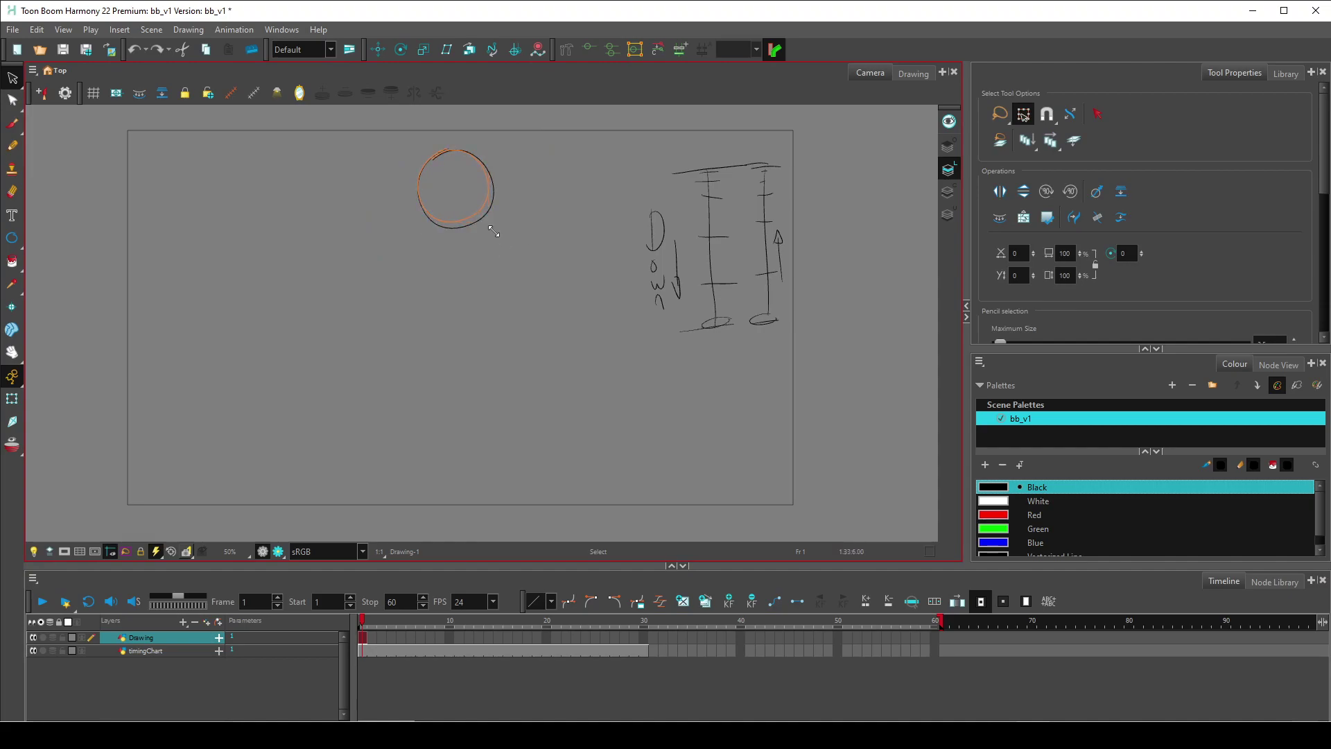
left_click(512, 298)
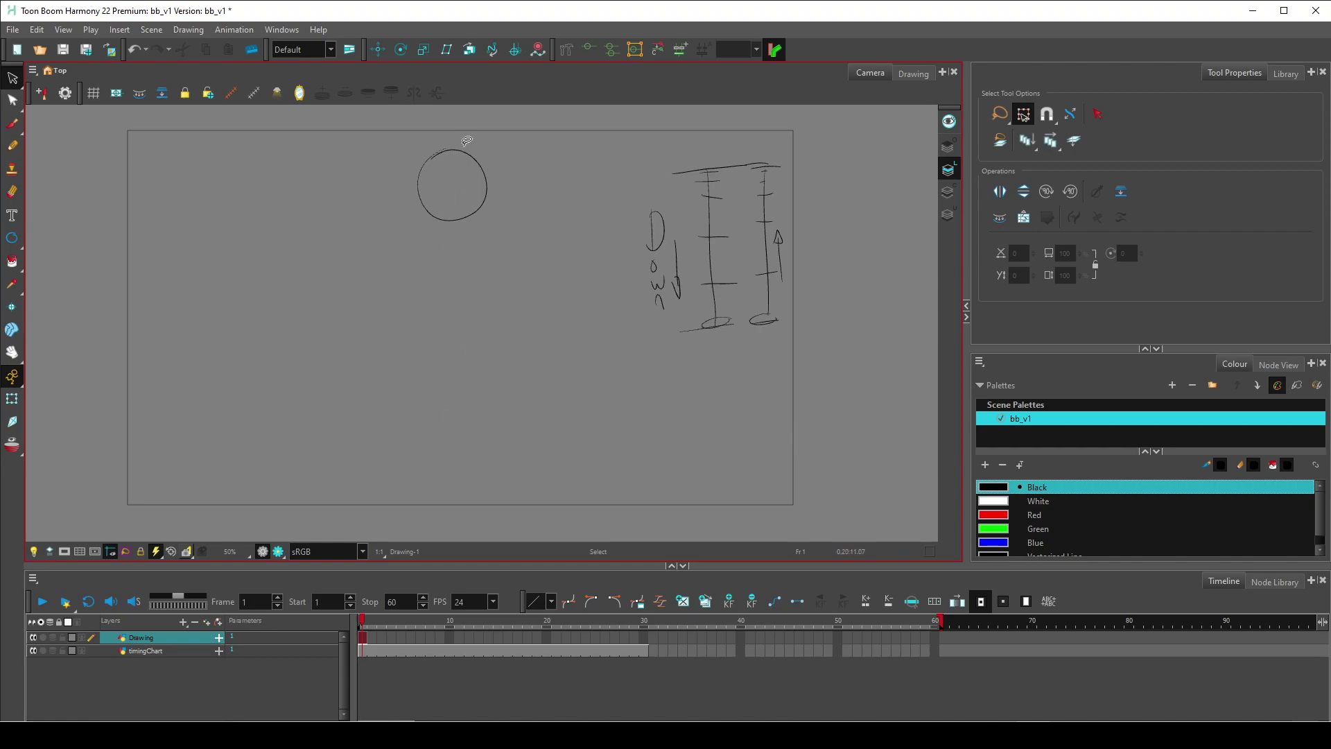
Copy the circle from frame 1 of the Drawing layer and paste it at frame 3.
left_click(143, 638)
mouse_move(500, 166)
left_mouse_down()
mouse_move(379, 189)
mouse_move(508, 273)
left_mouse_up()
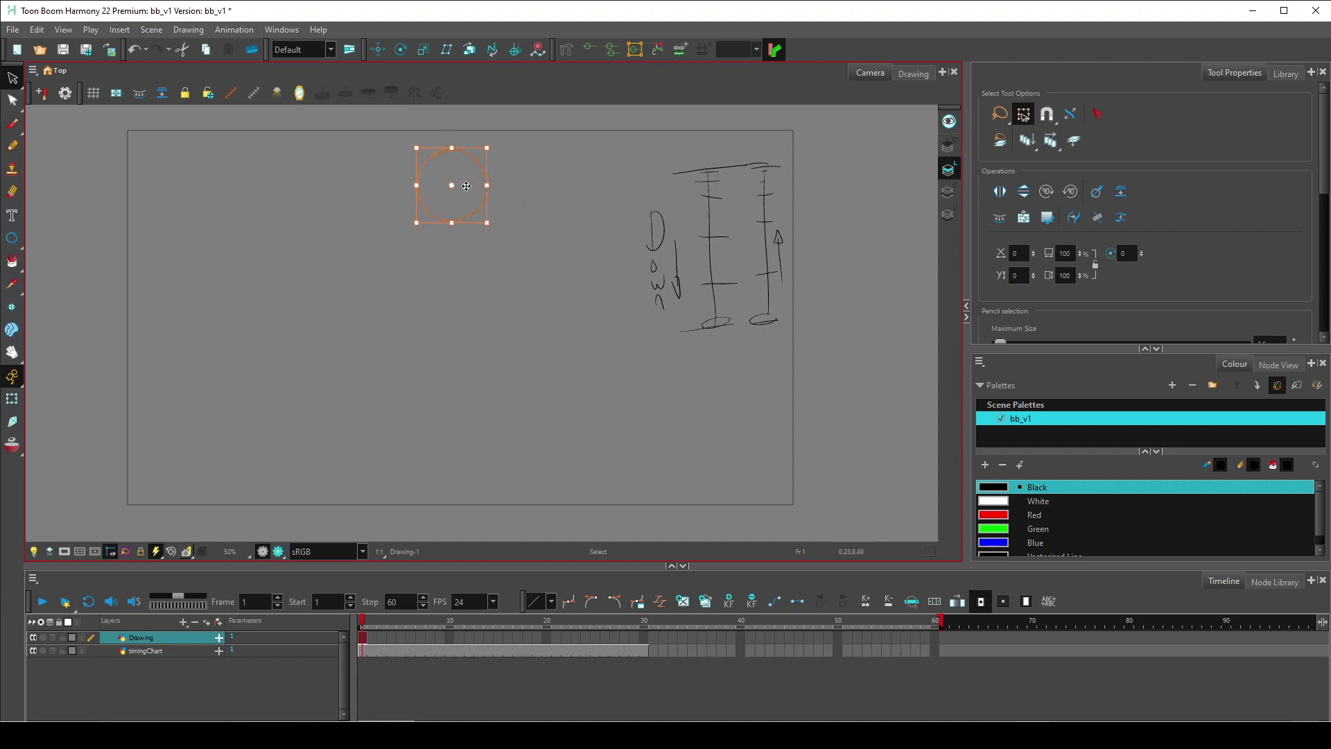
key("ctrl+c")
key("period")
key("period")
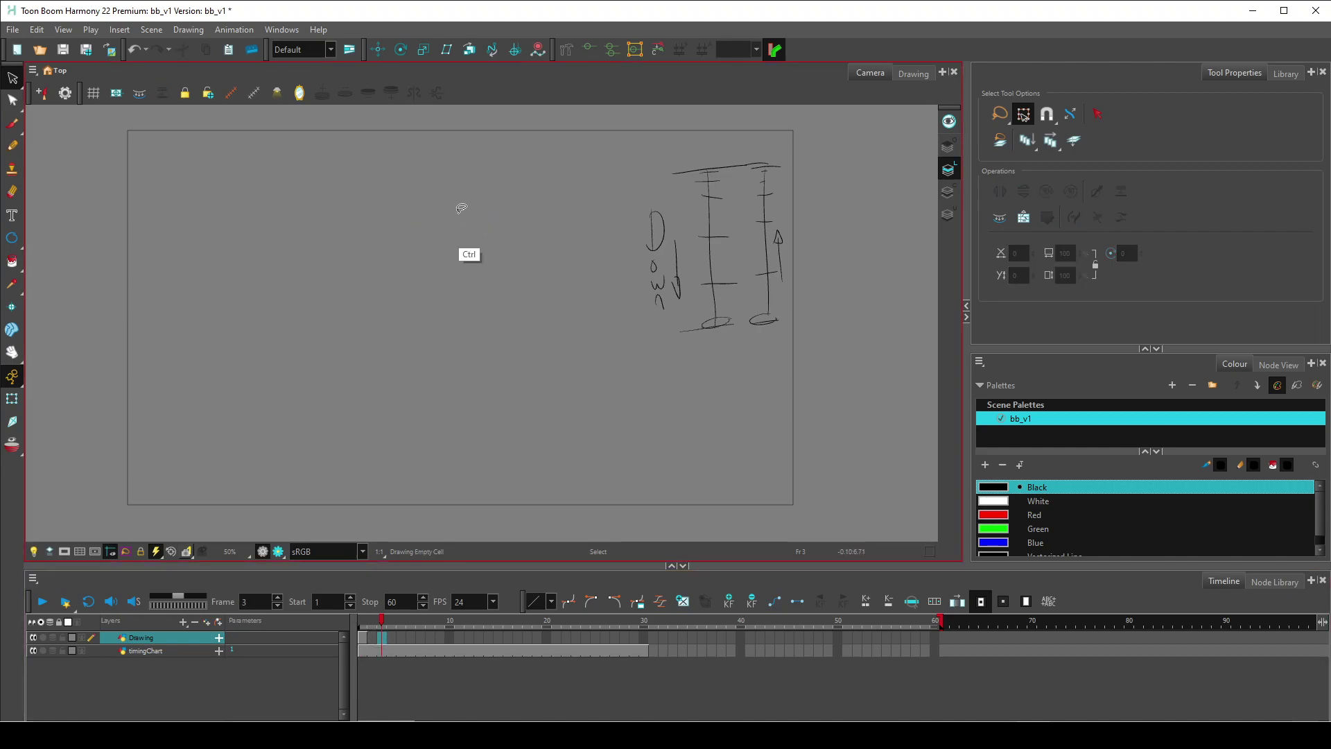
key("ctrl+v")
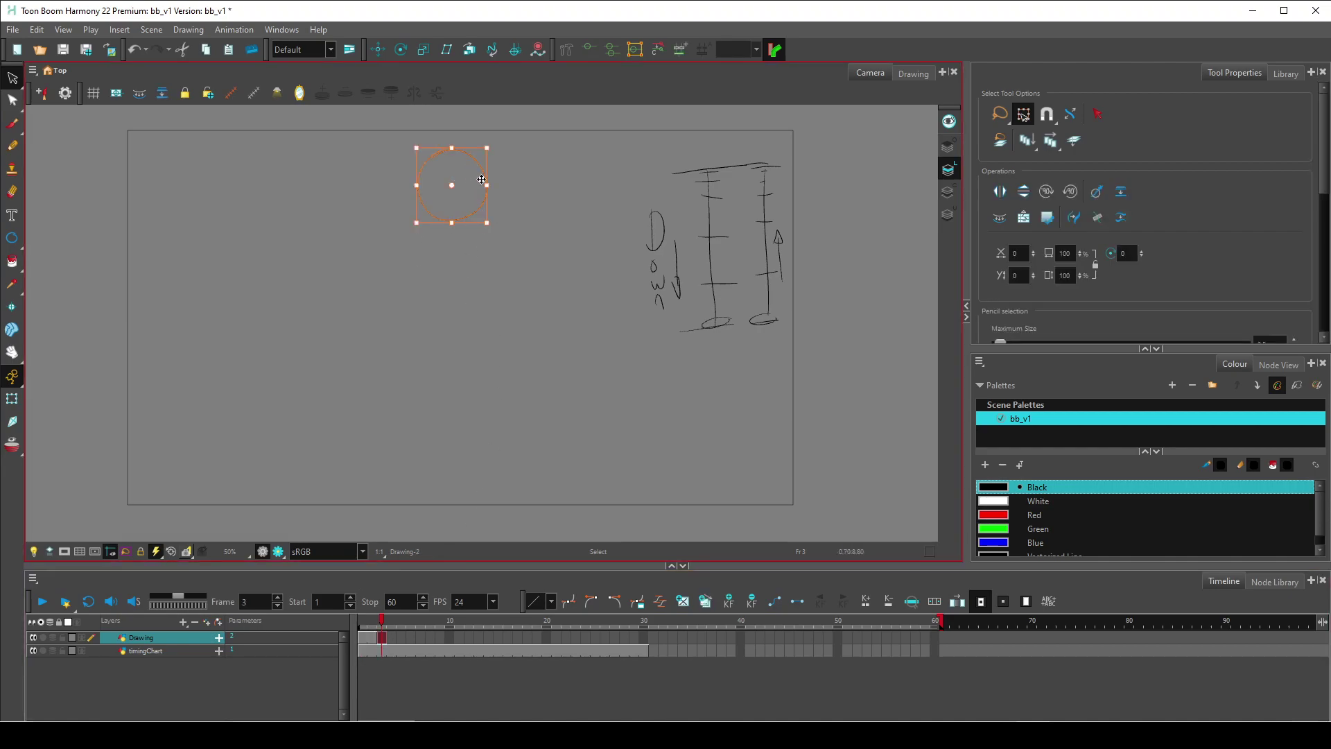
Move the pasted circle at frame 3 slightly down and compare it with the preceding frame's drawing.
left_click(465, 171)
right_click(465, 170)
left_click(429, 409)
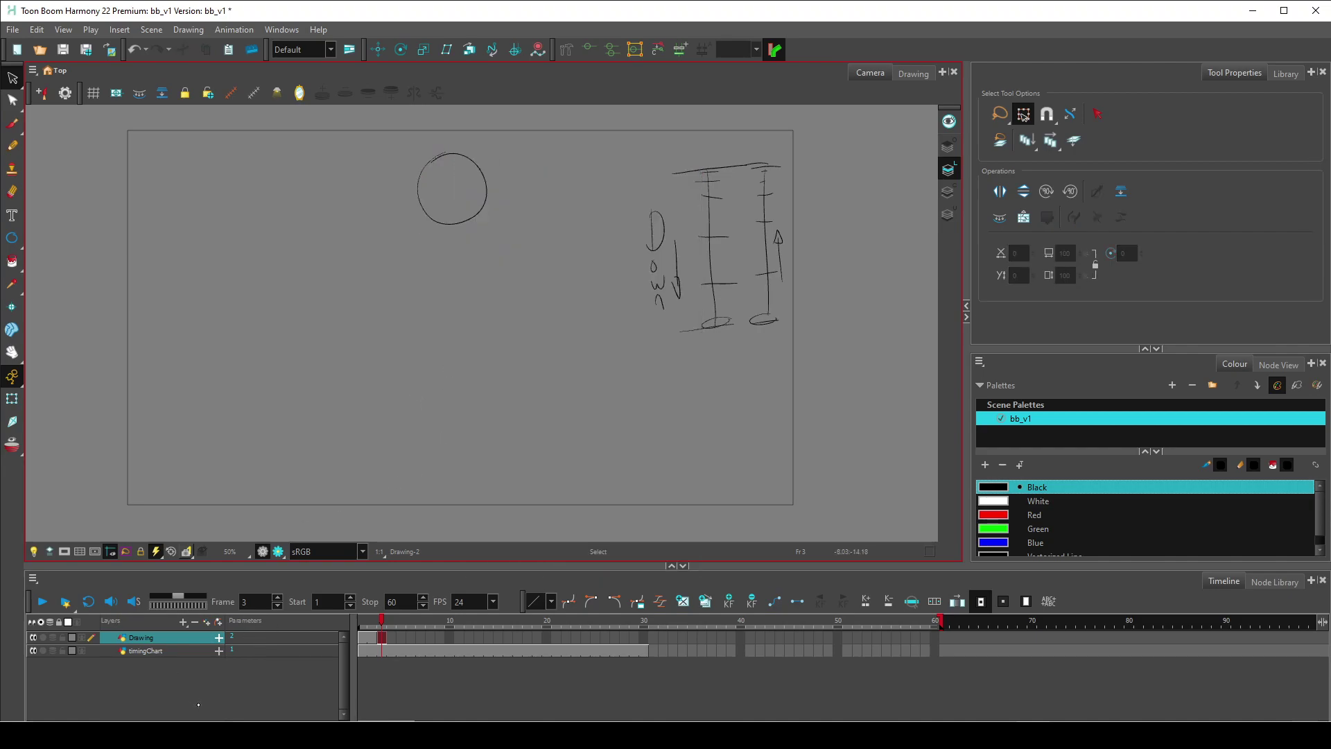
left_click(381, 637)
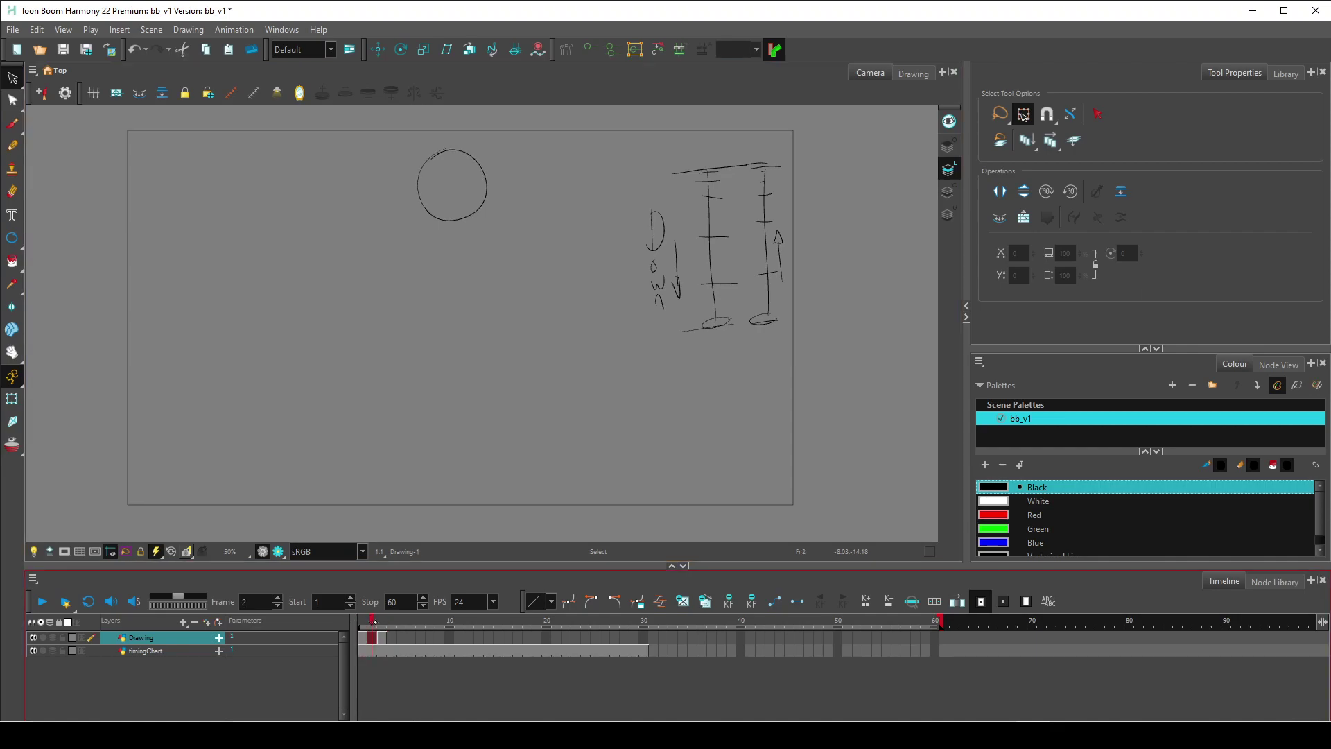
Scrub between frames 1 and 3 to compare the two circle positions, and select the circle at frame 3.
mouse_move(382, 620)
left_mouse_down()
mouse_move(401, 620)
mouse_move(381, 621)
left_mouse_up()
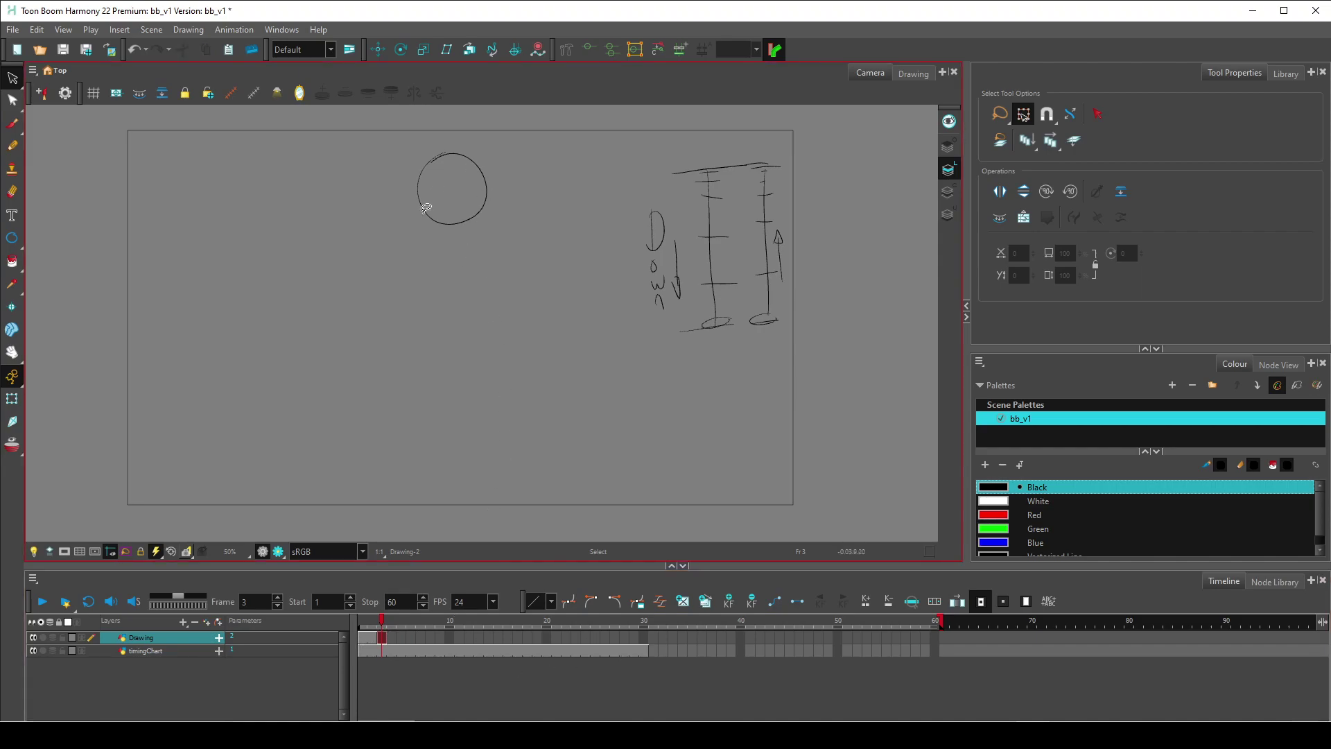
mouse_move(531, 132)
left_mouse_down()
mouse_move(395, 153)
mouse_move(527, 139)
left_mouse_up()
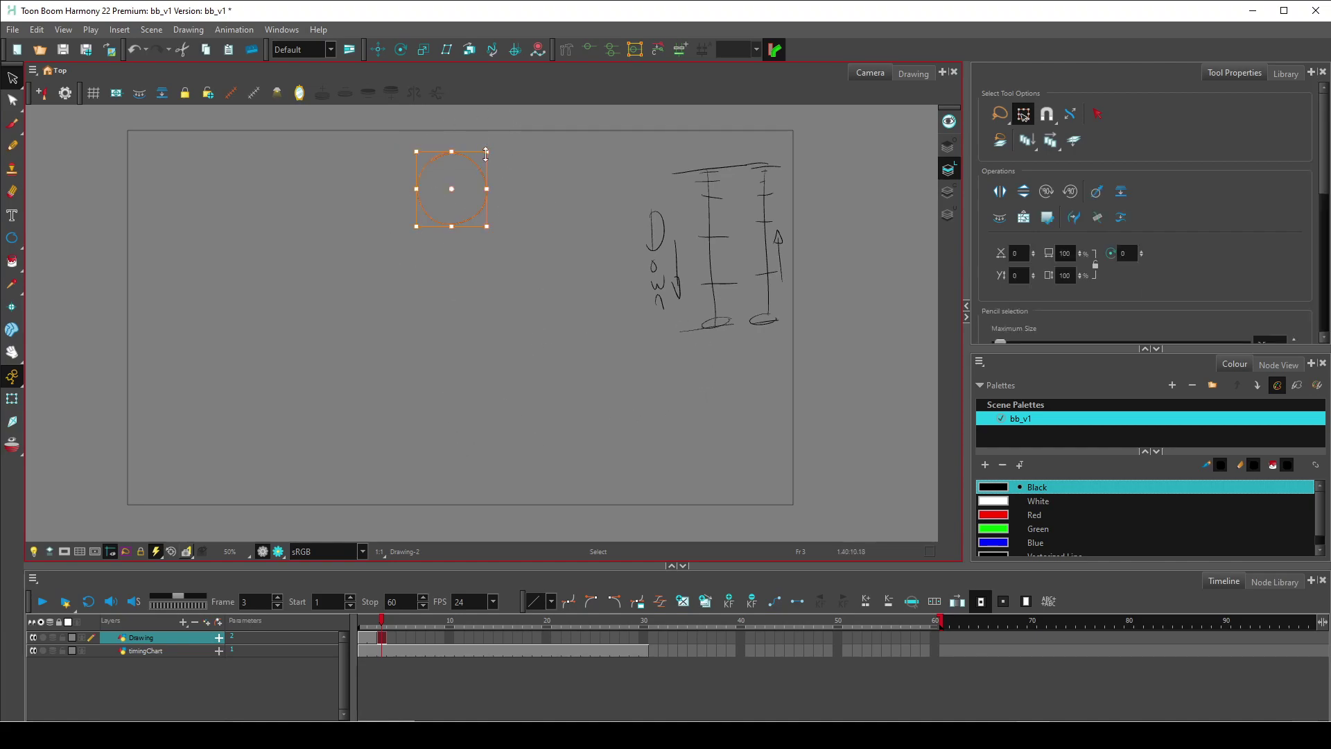
key("ctrl")
left_click(362, 638)
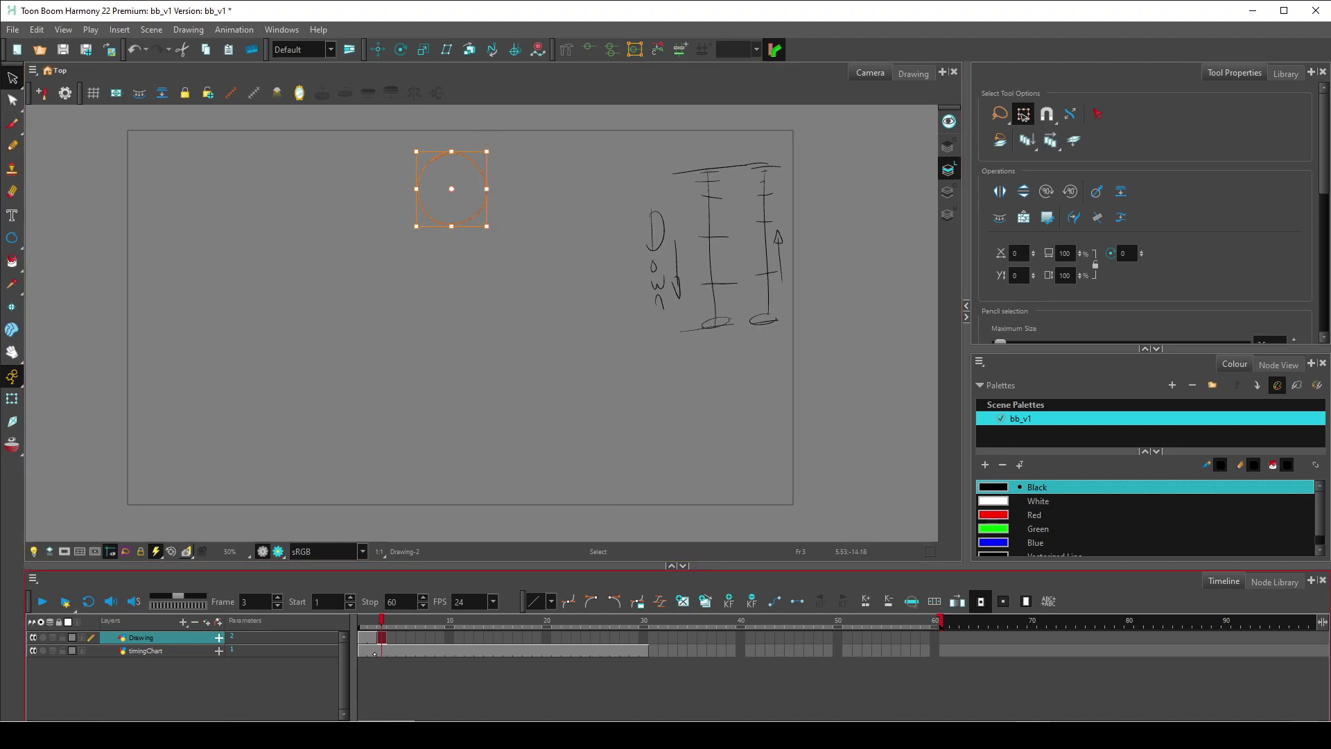
left_click_drag(362, 620, 382, 621)
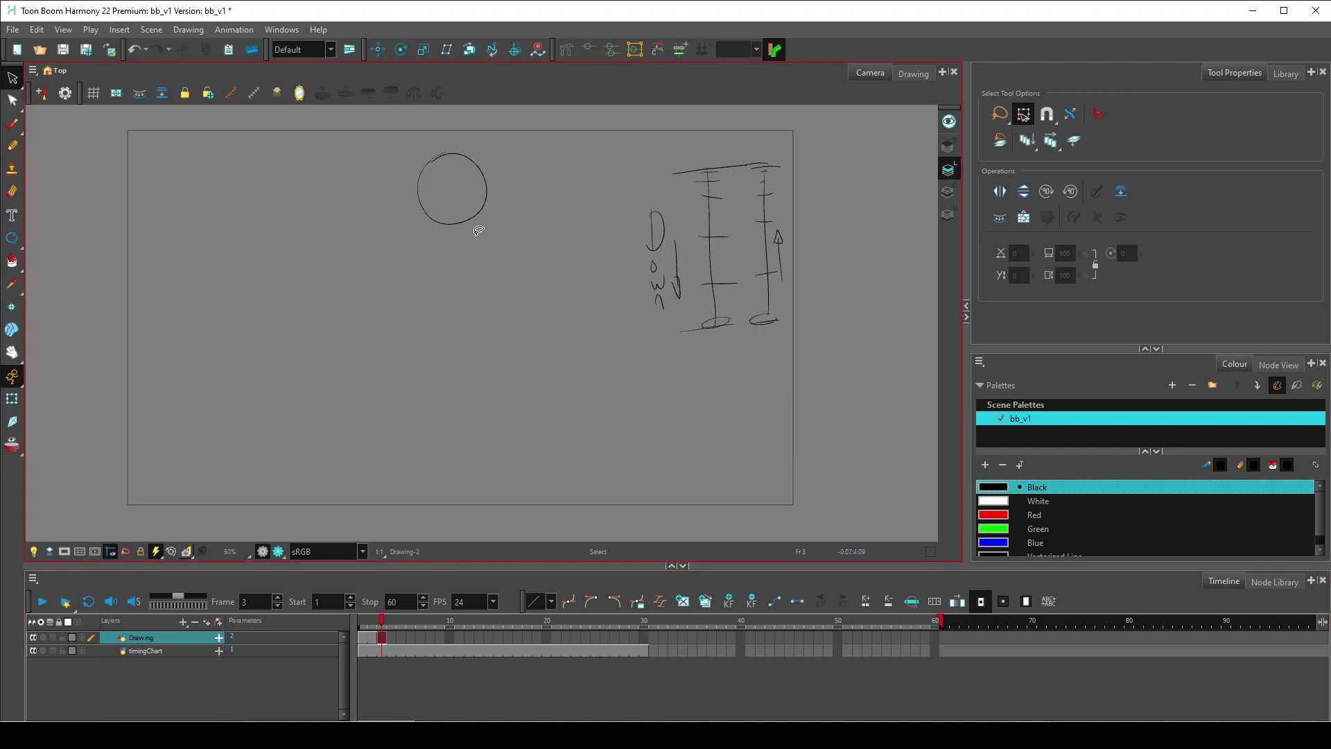
left_click_drag(506, 202, 388, 141)
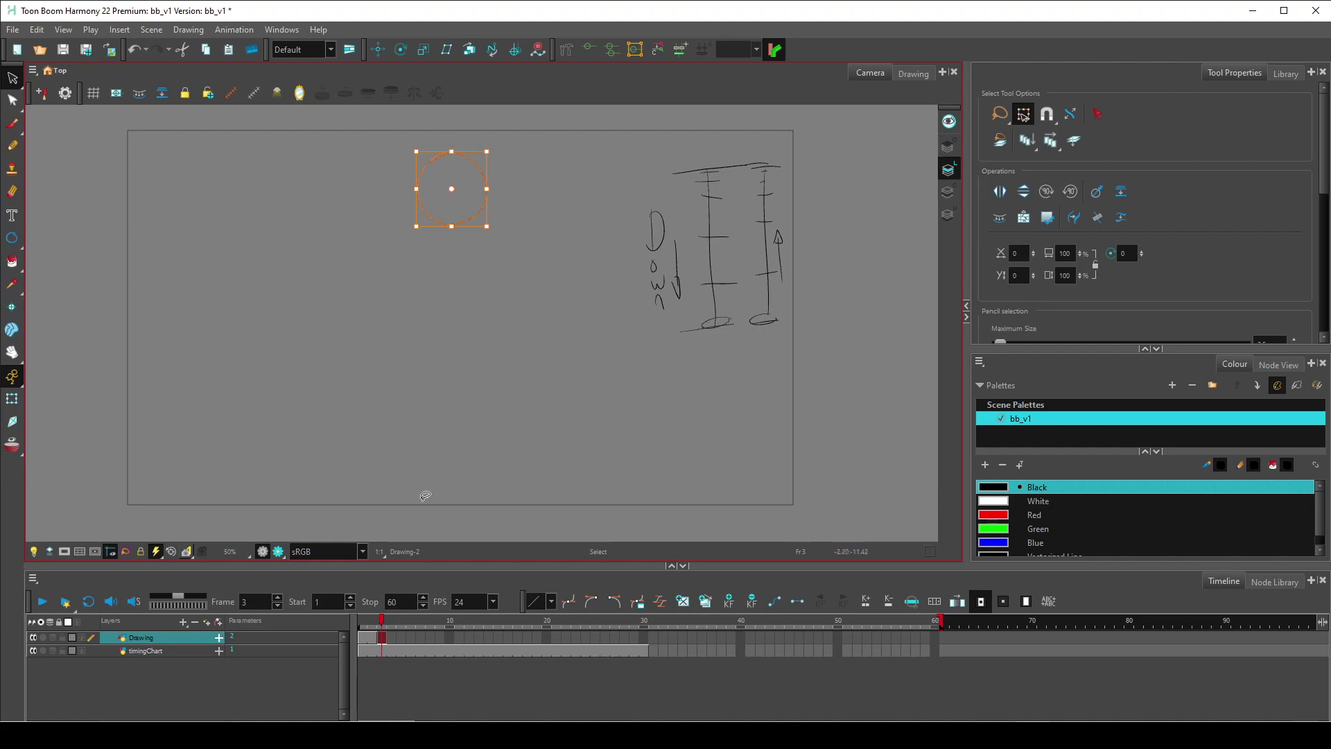
Turn on onion skin for the Drawing layer and compare frame 3 with the frame 1 circle.
left_click(362, 636)
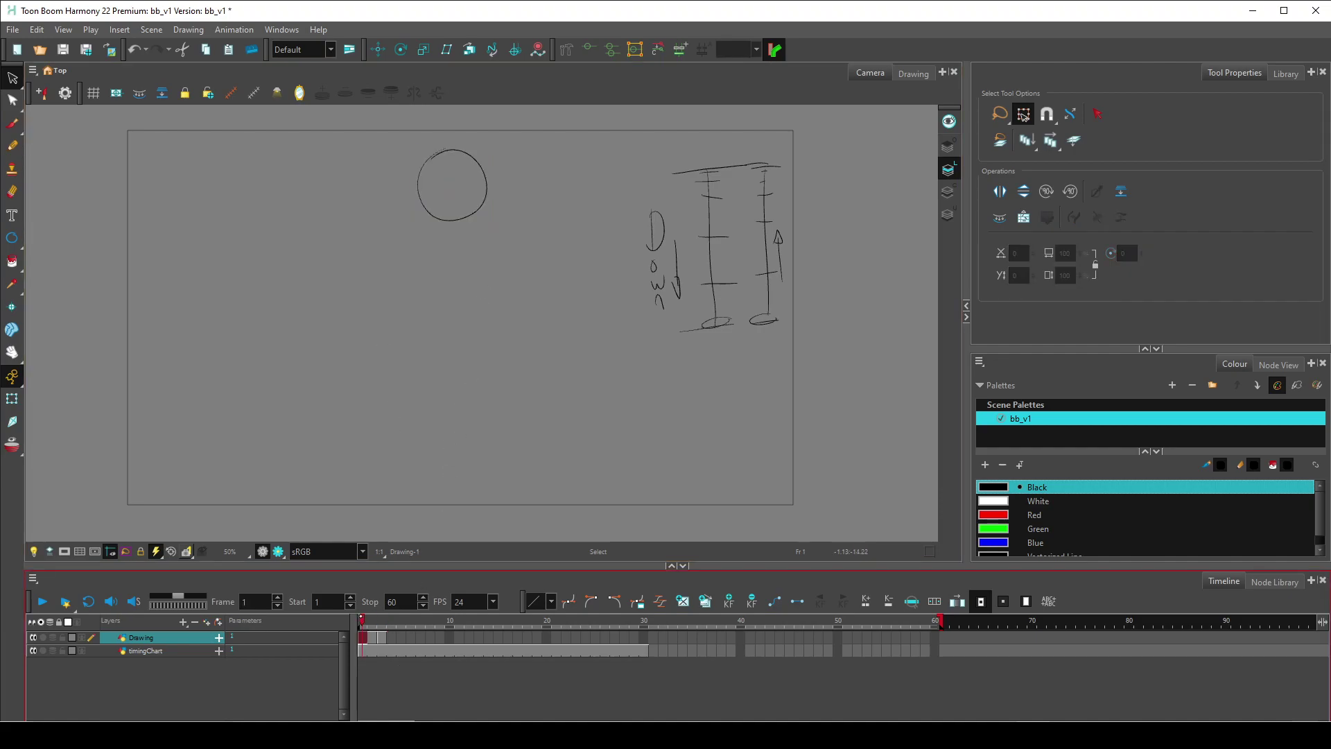
left_click(369, 622)
left_click(362, 622)
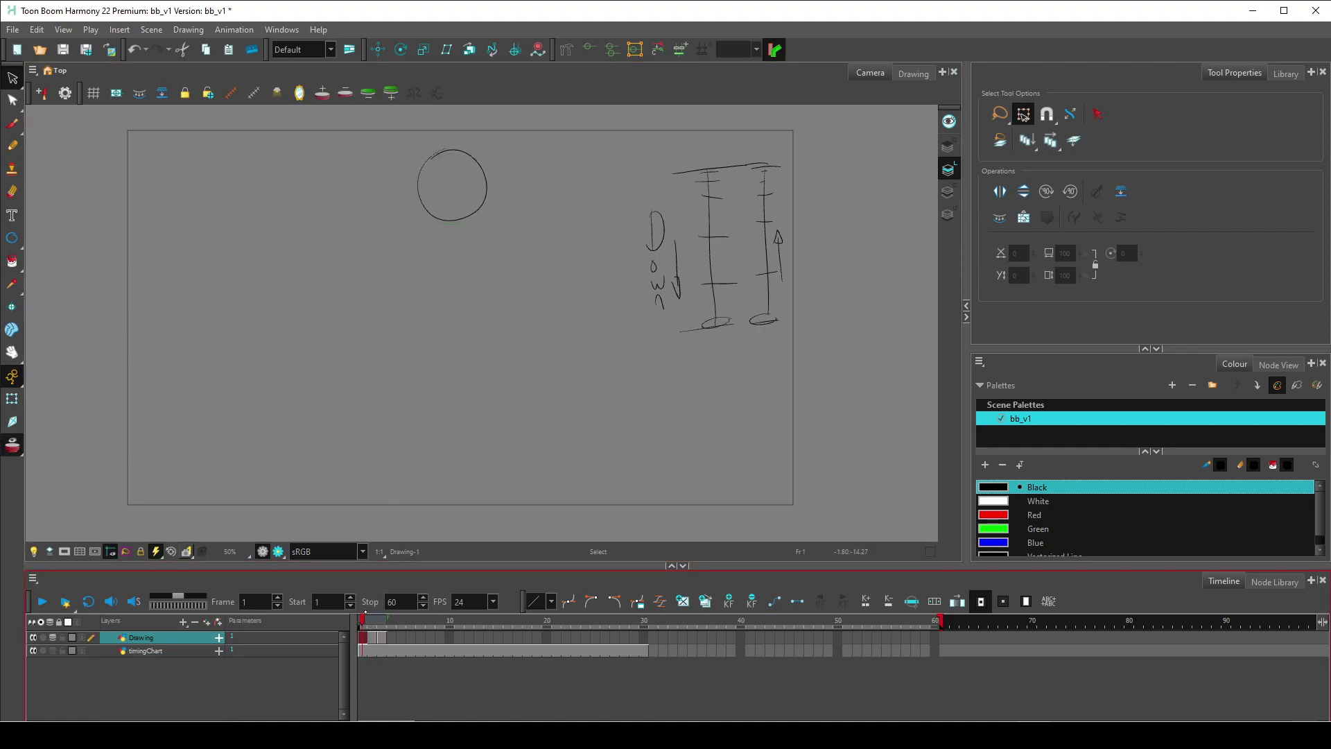
left_click(382, 622)
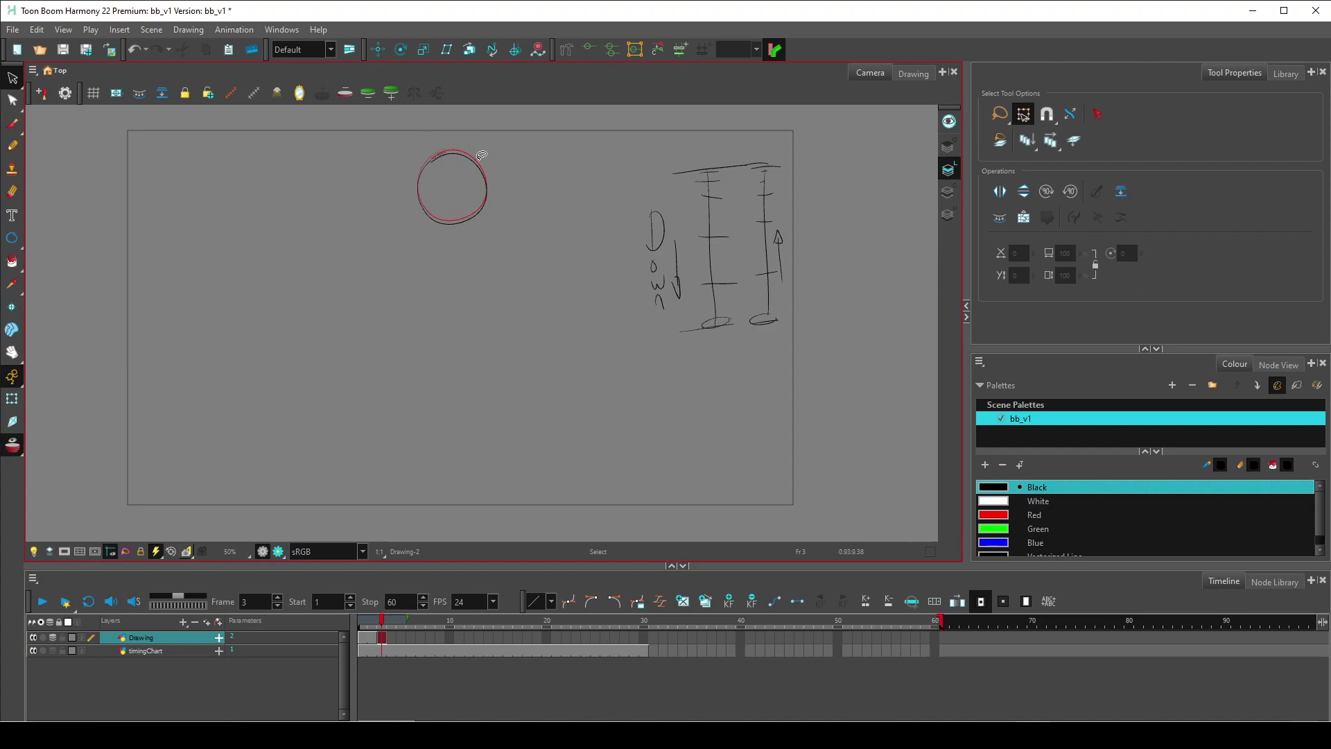
Paste the copied circle at frame 5 and move it straight down, slightly below the frame 3 circle.
left_click(401, 622)
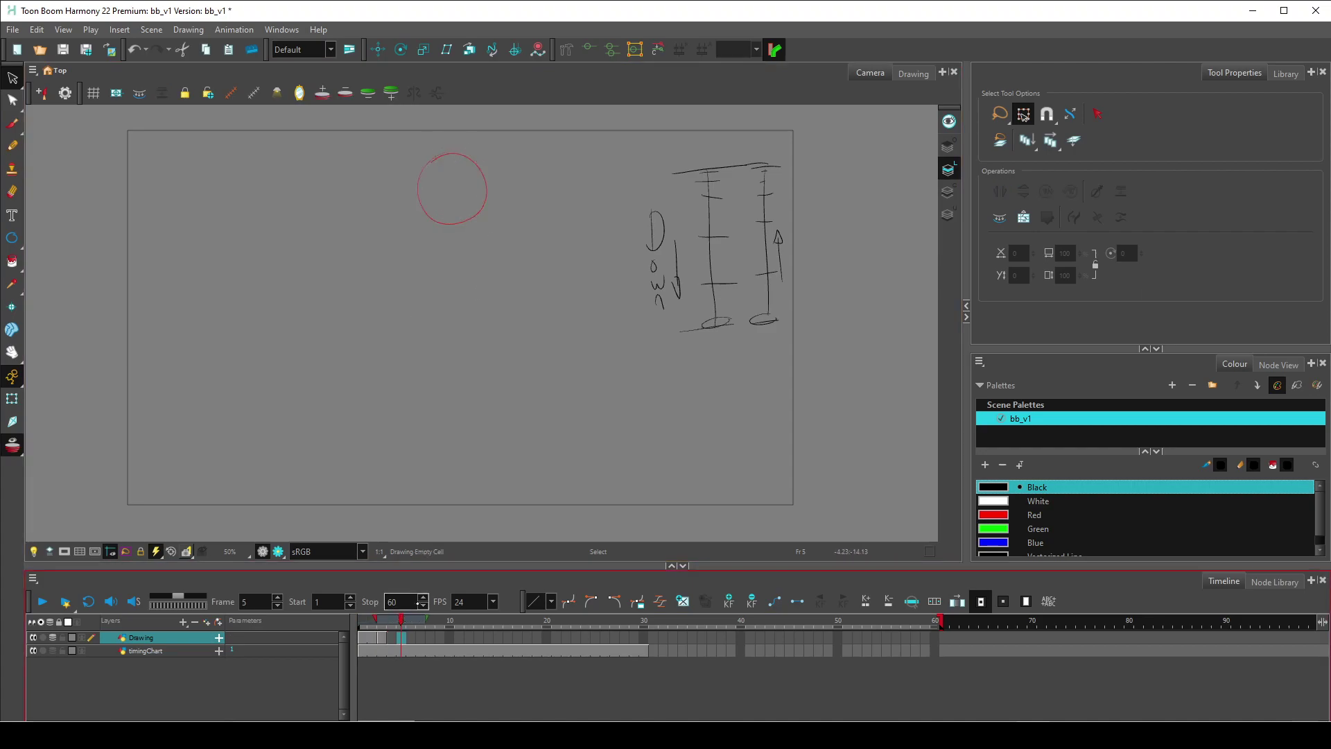
key("ctrl+v")
left_click(460, 201)
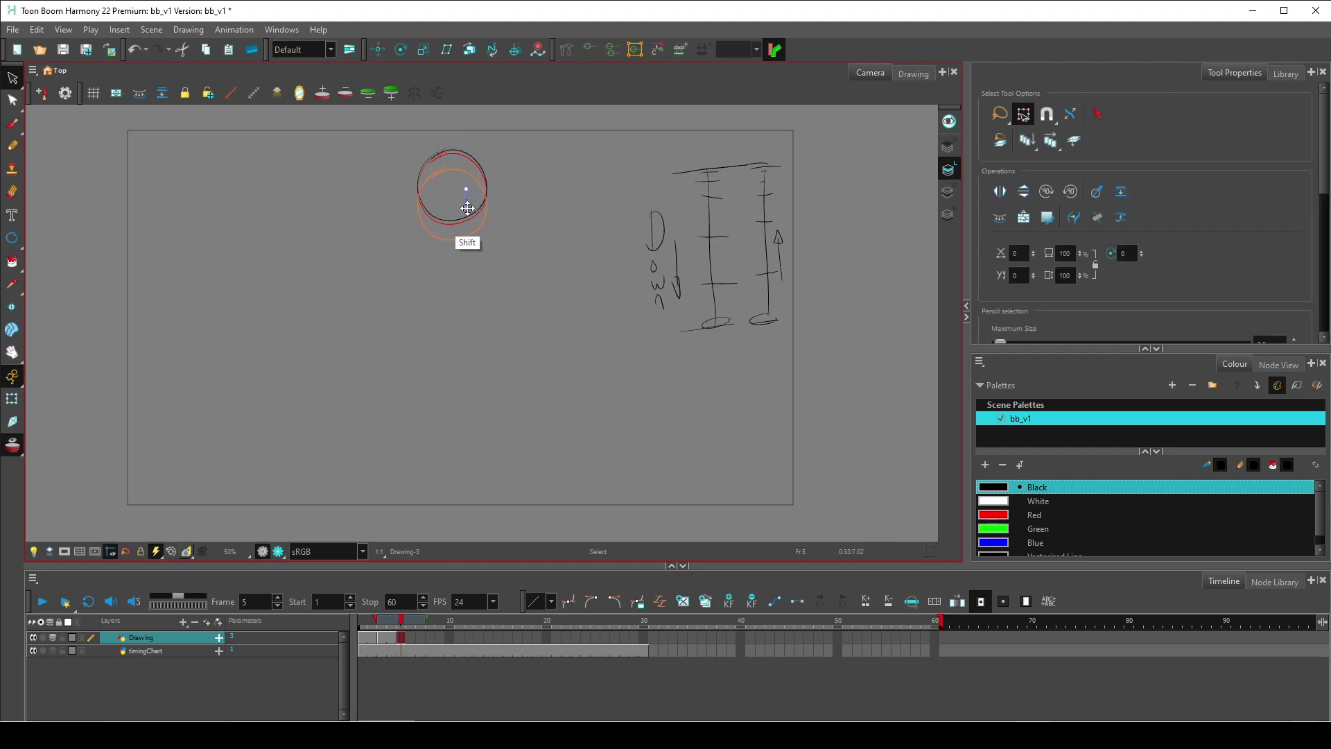
left_click_drag(468, 208, 467, 205)
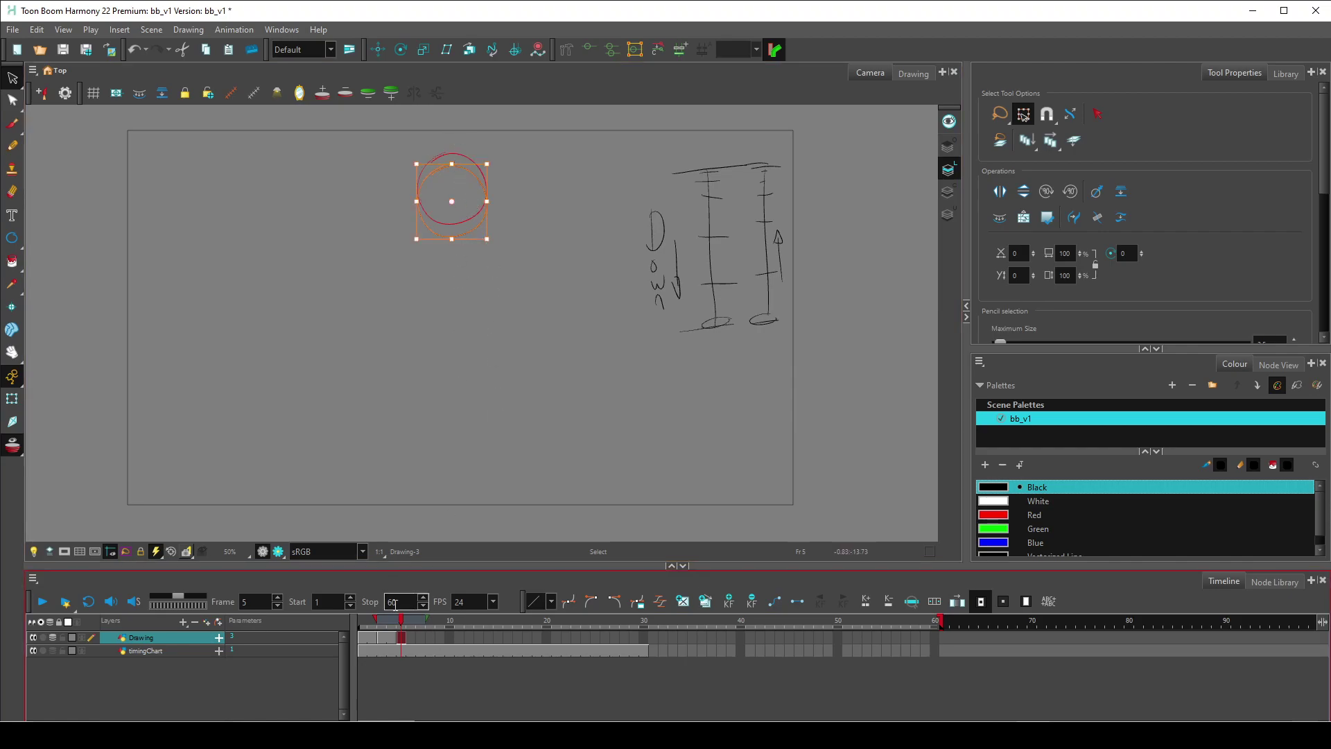
Paste the circle at frame 7 and move it straight down so it overlaps the lower half of the frame 5 circle.
key("period")
key("period")
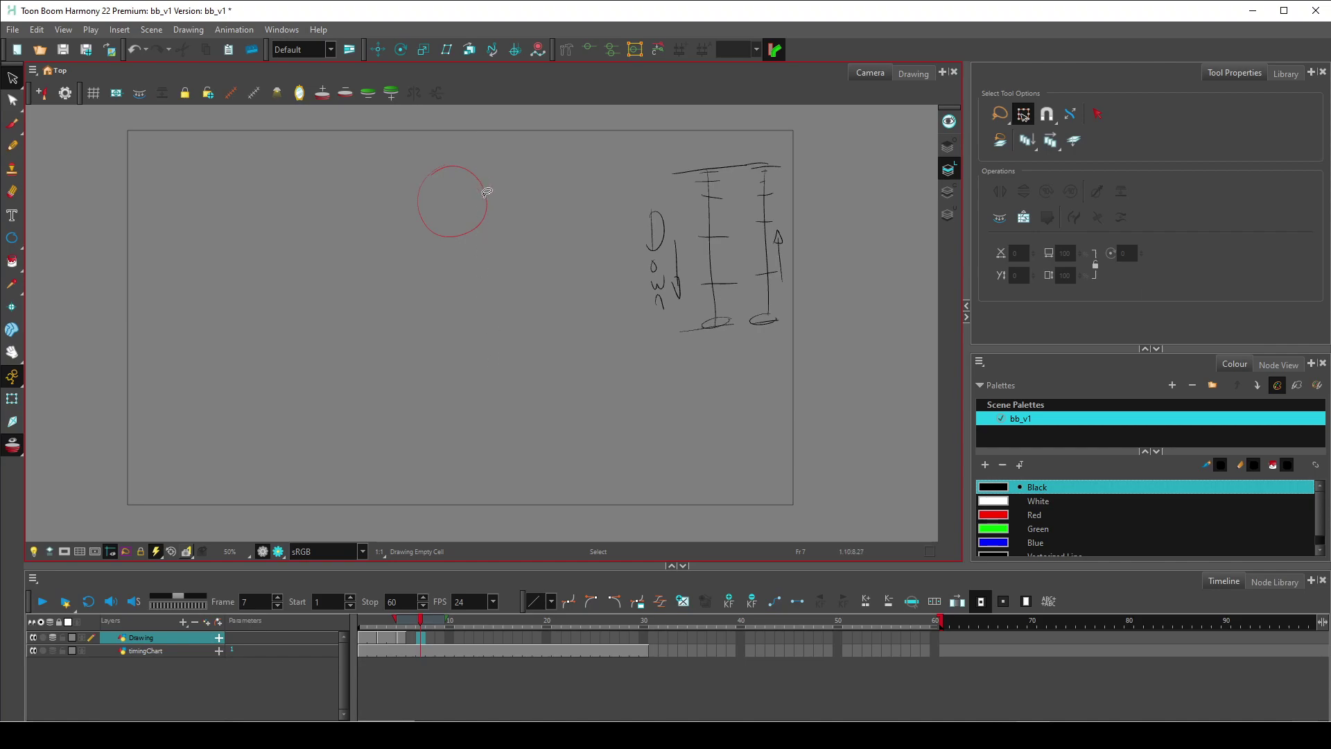
key("ctrl+v")
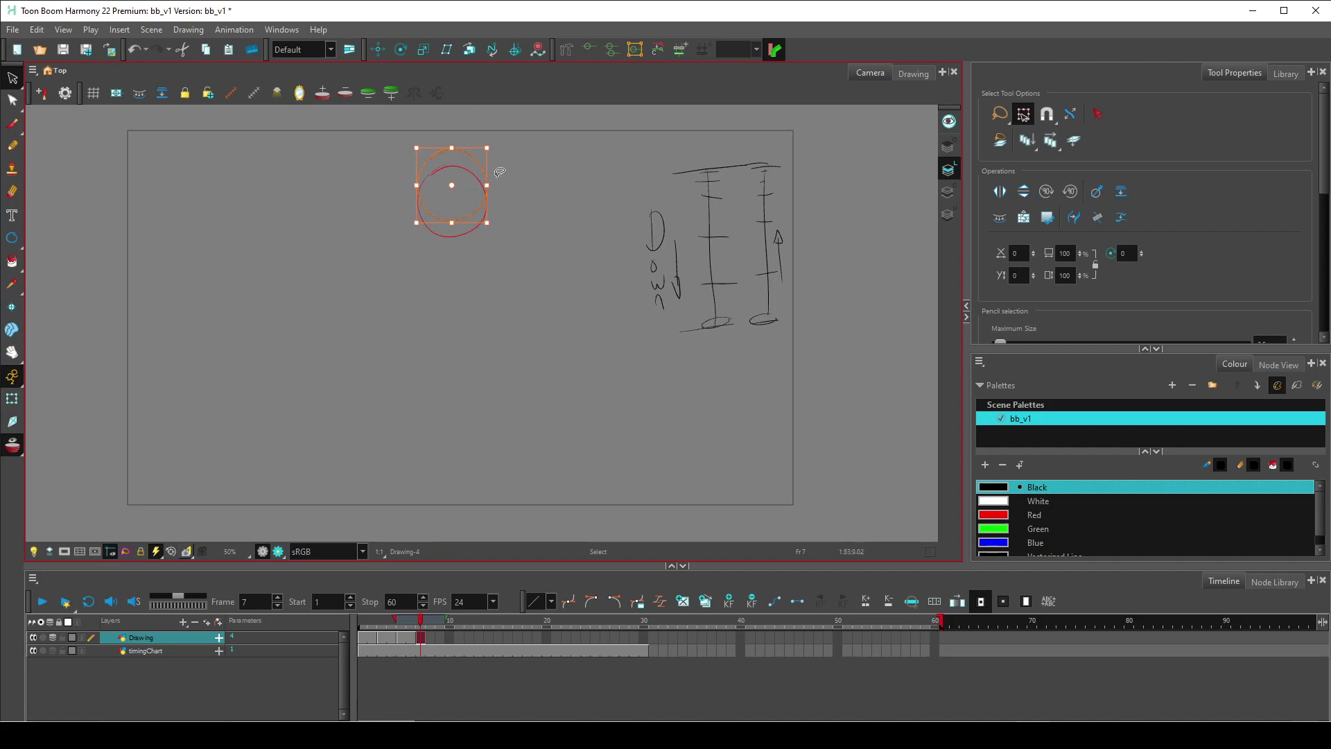
left_click_drag(469, 174, 471, 226)
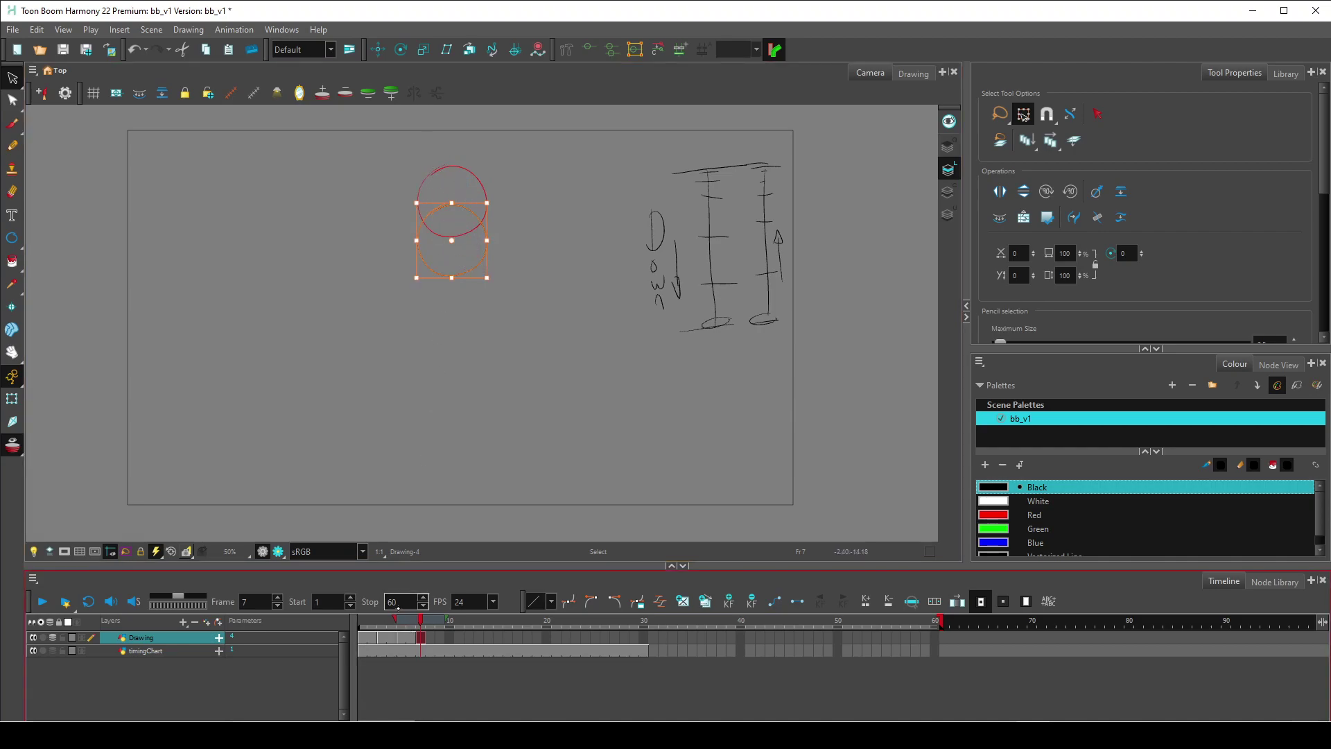
Extend the onion skin range back to frame 1, then paste the circle at frame 9 and move it down, clear of the frame 7 circle.
left_click_drag(395, 619, 357, 619)
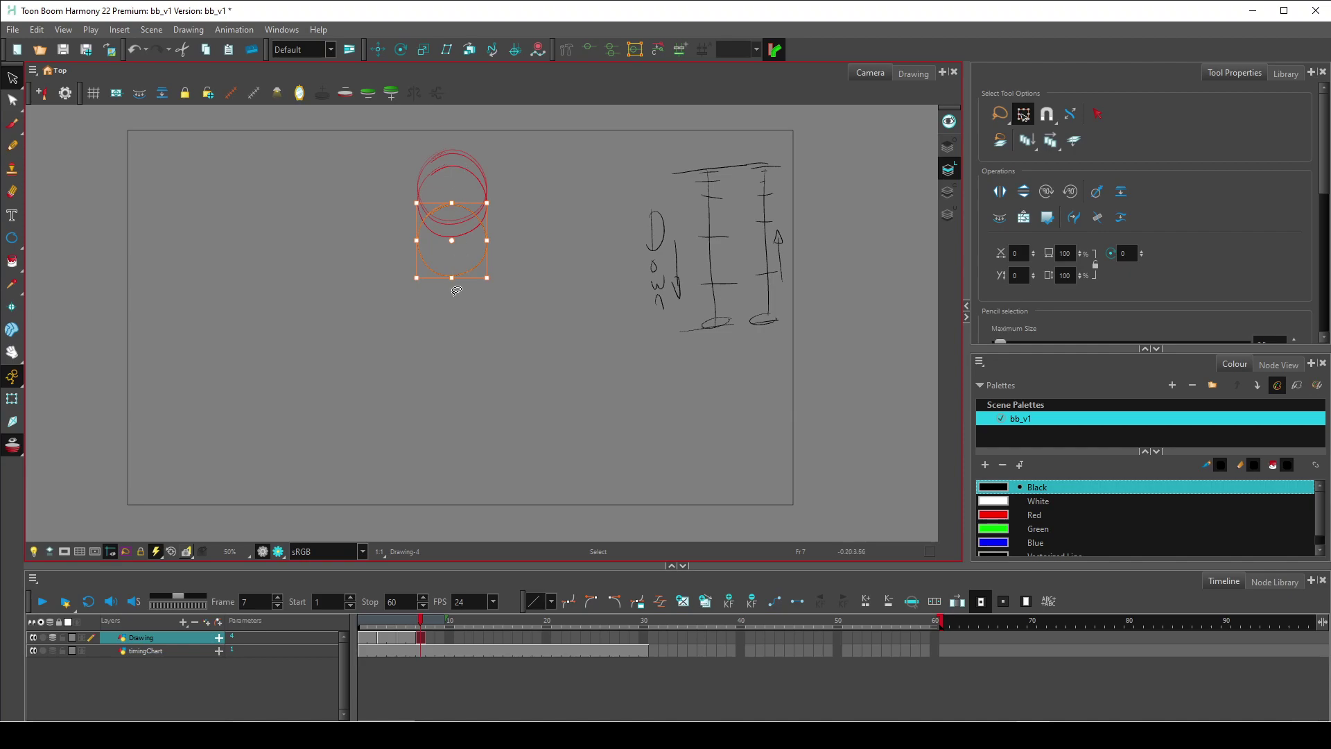
key("g")
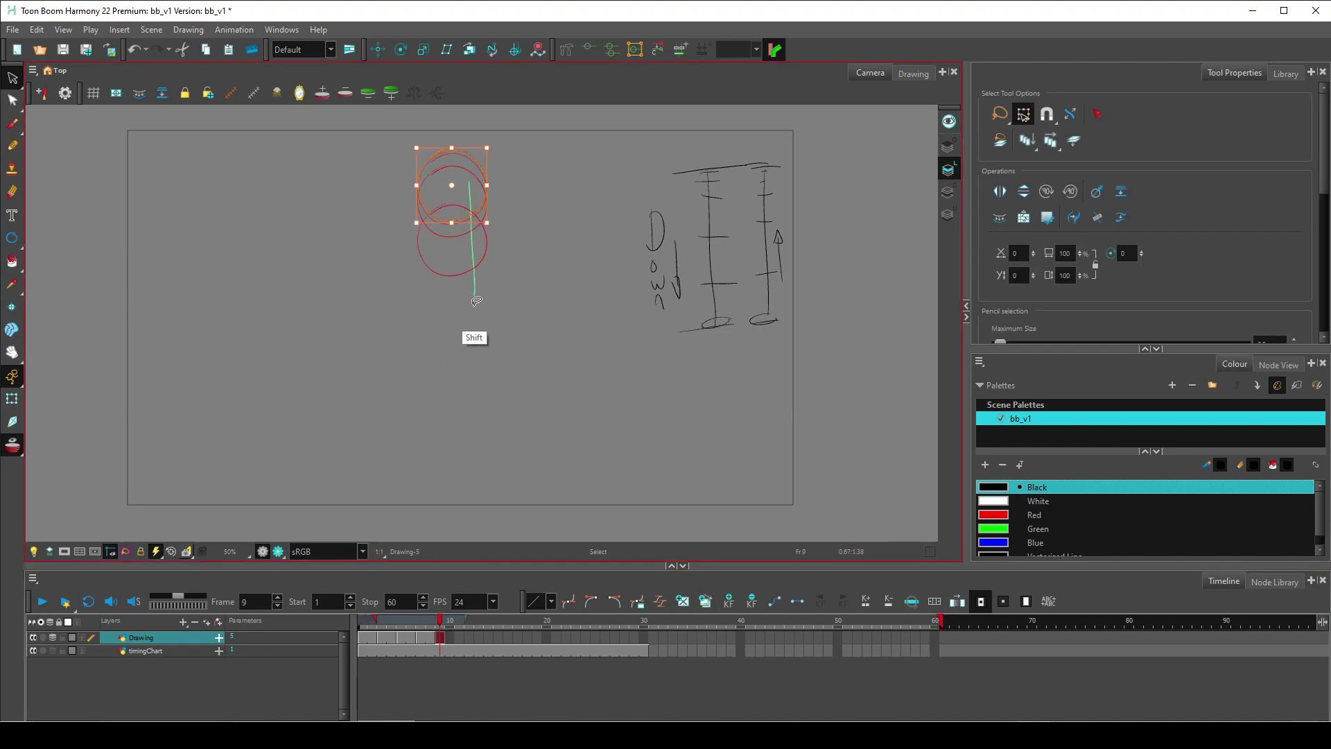
left_click_drag(463, 176, 464, 315)
Paste the circle at frame 11, move it below the frame 9 circle and stretch it into a tall, narrow ellipse.
key("period")
key("period")
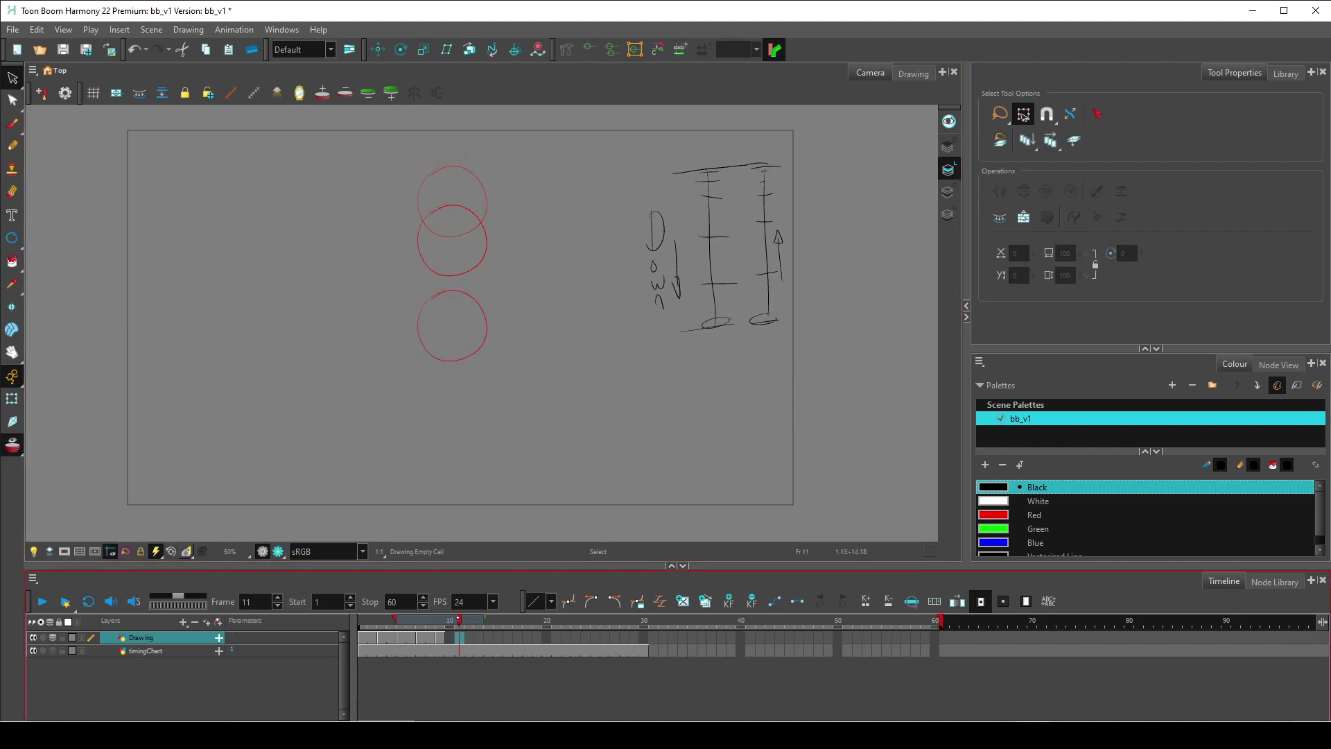
key("ctrl+v")
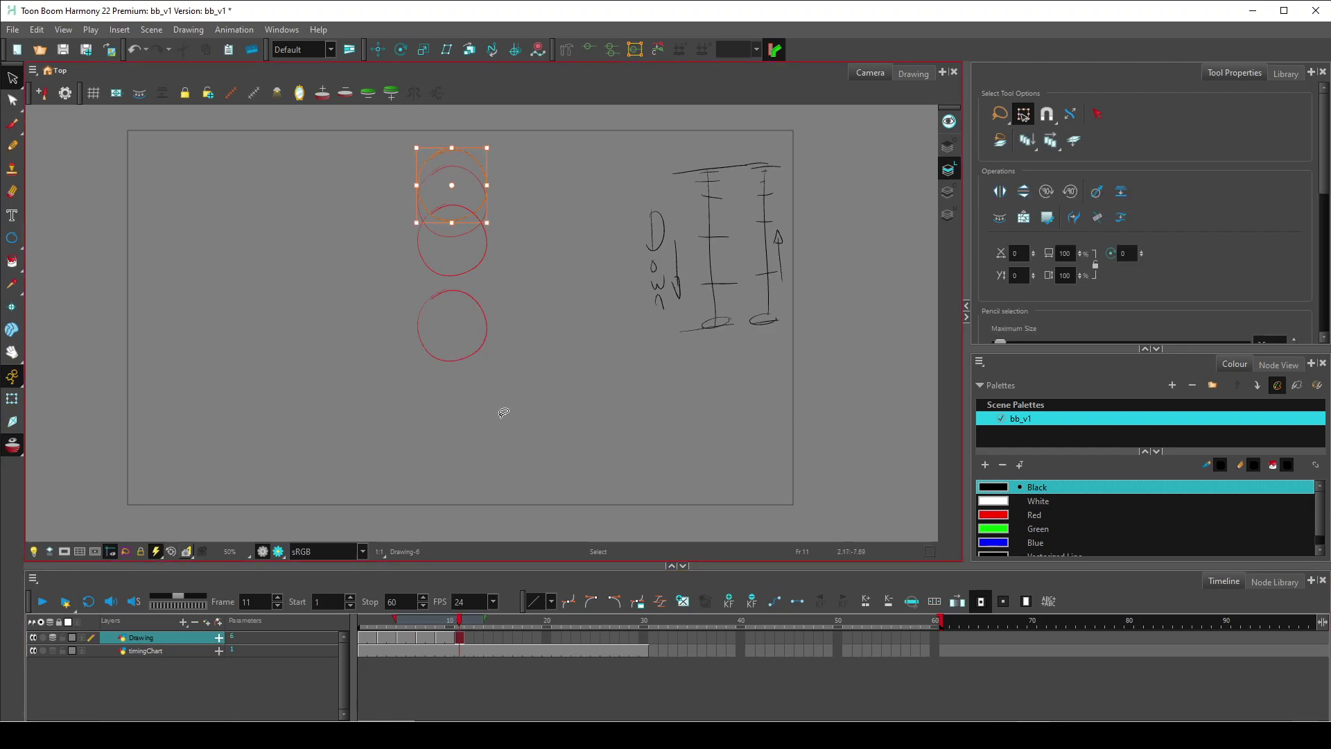
left_click_drag(470, 188, 451, 349)
left_click_drag(490, 400, 478, 396)
left_click_drag(453, 346, 453, 352)
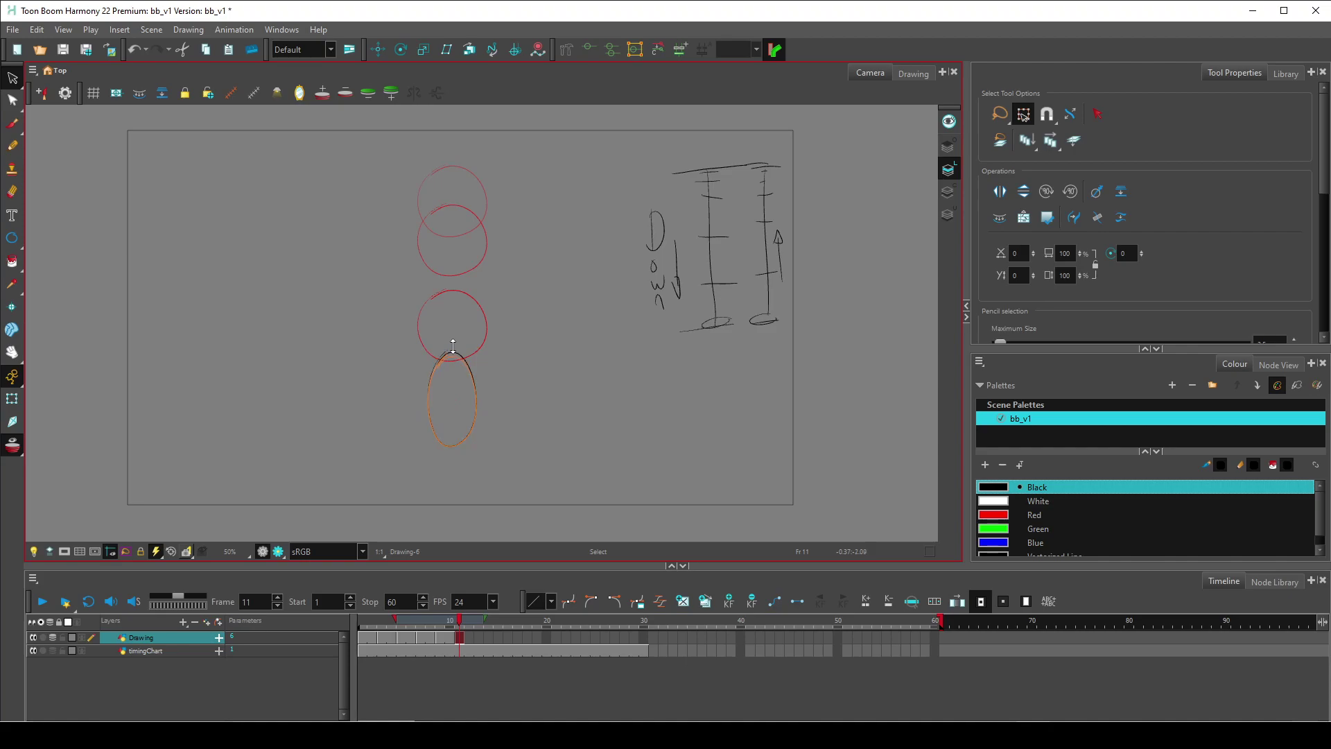
right_click(452, 347)
left_click(422, 447)
Stretch the circle at frame 9 upward and narrow it into a slightly elongated vertical oval.
key("comma")
key("comma")
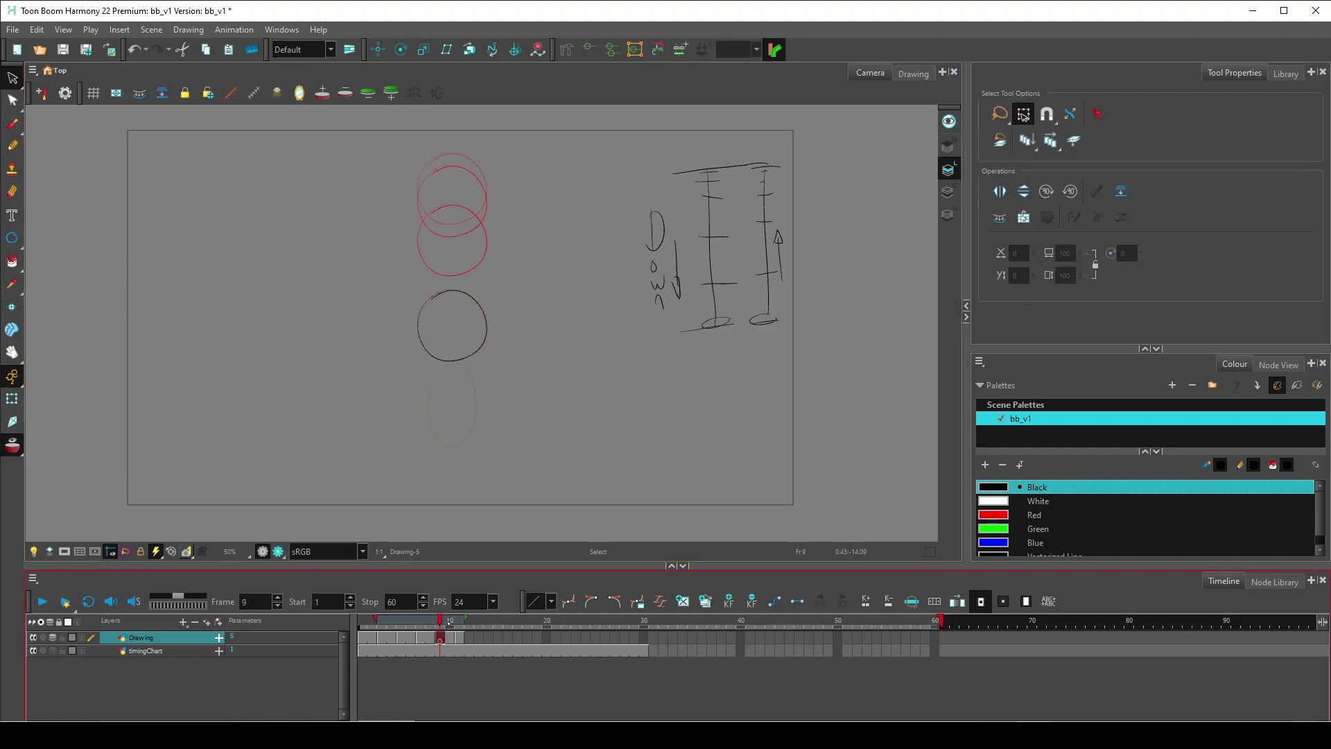
left_click(496, 336)
left_click_drag(457, 293, 455, 273)
left_click_drag(485, 316, 478, 316)
mouse_move(454, 360)
left_mouse_down()
mouse_move(453, 389)
mouse_move(452, 359)
left_mouse_up()
left_click(498, 514)
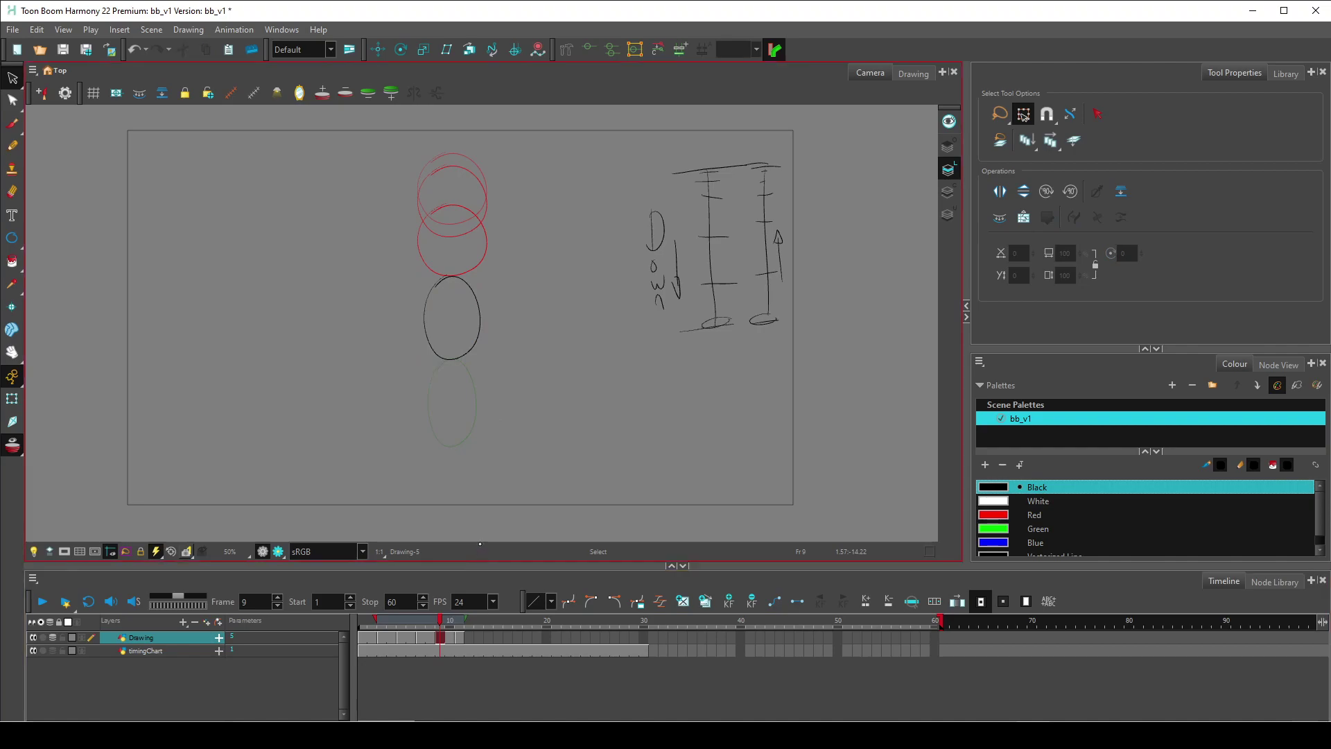
Move the tall ellipse at frame 11 further down and shorten it slightly from its upper edge.
left_click(442, 619)
mouse_move(446, 619)
left_mouse_down()
mouse_move(466, 618)
mouse_move(396, 616)
mouse_move(459, 618)
left_mouse_up()
mouse_move(481, 477)
left_mouse_down()
mouse_move(436, 350)
mouse_move(485, 416)
mouse_move(455, 386)
mouse_move(463, 409)
left_mouse_up()
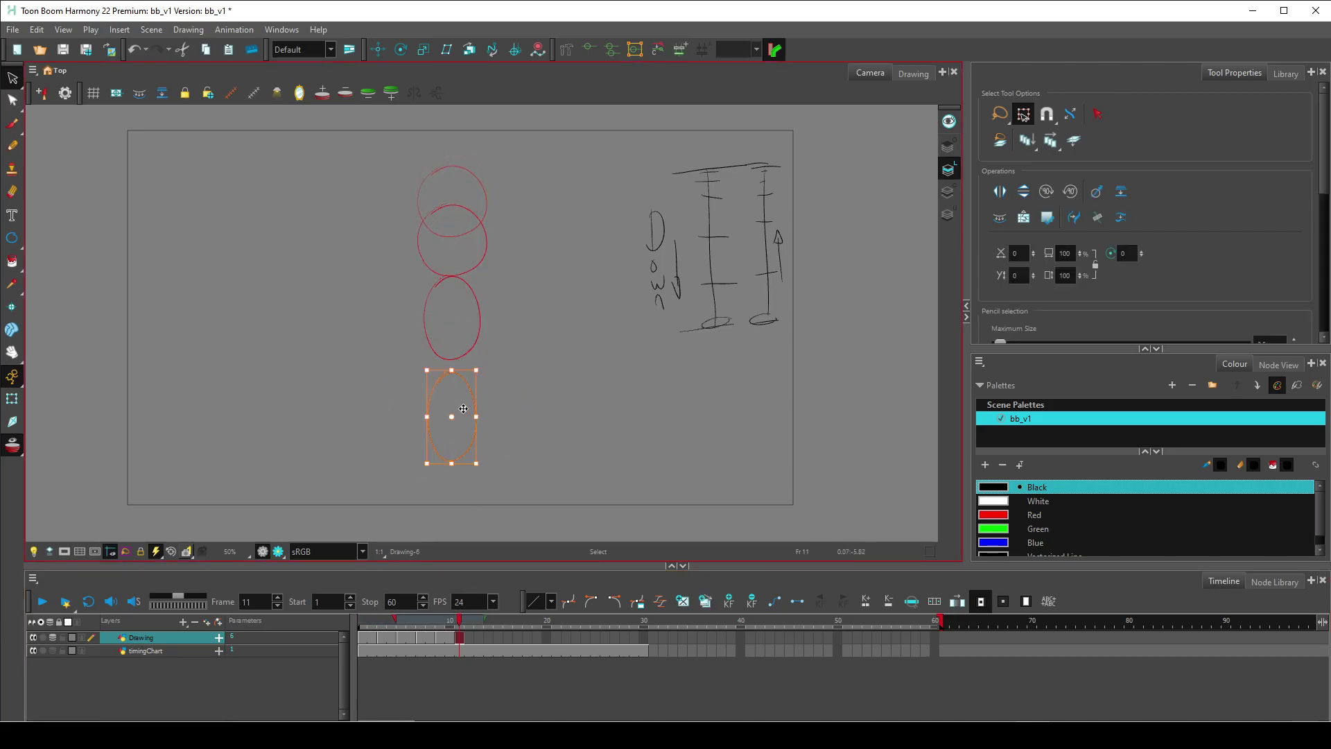
left_click(460, 387)
right_click(460, 388)
left_click(508, 525)
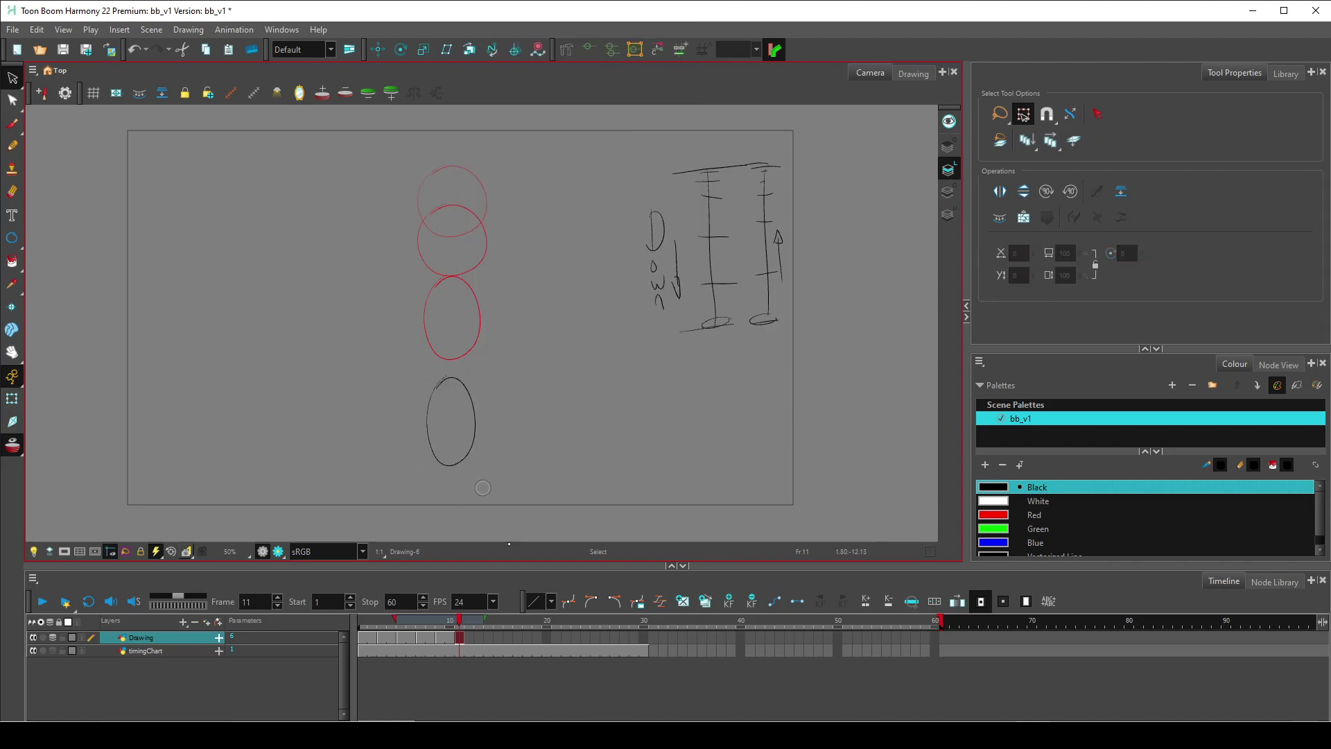
Paste the circle at frame 13 and move it down to rest level with the bottom of the frame 11 ellipse.
left_click(454, 628)
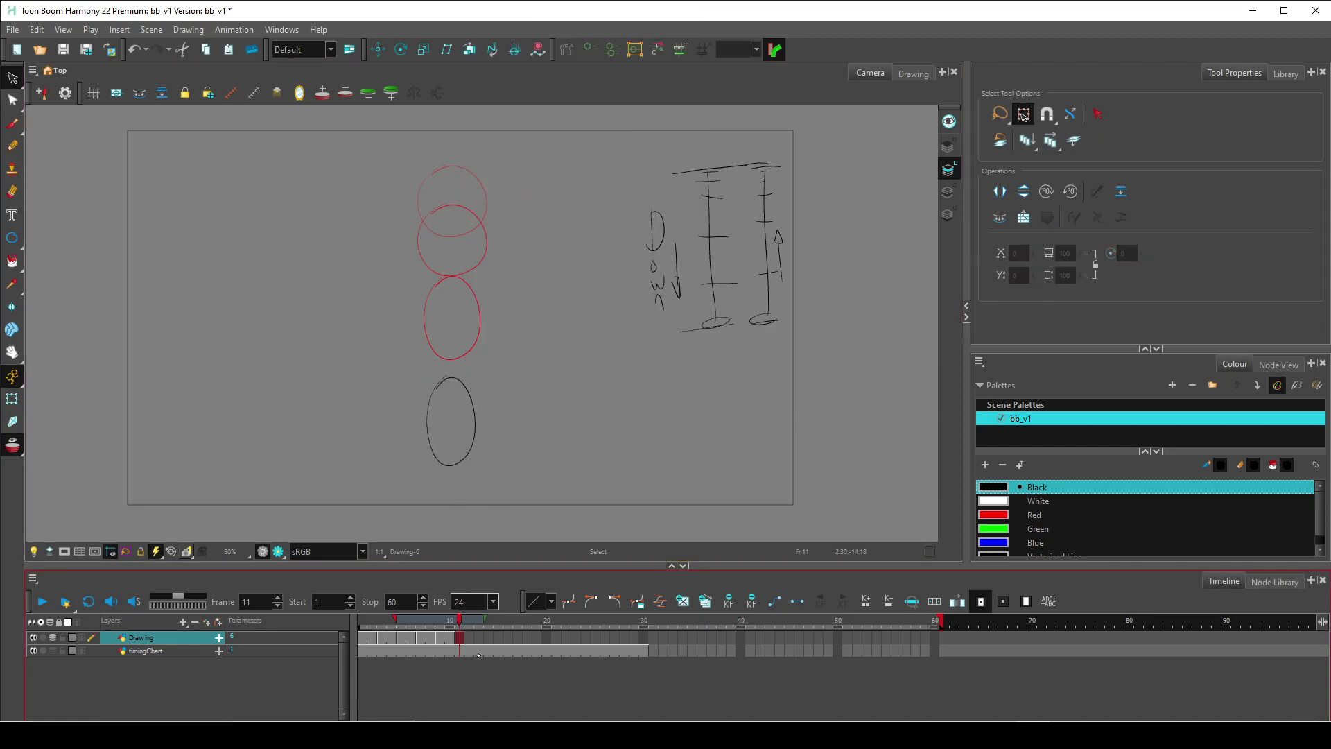
left_click_drag(457, 618, 478, 621)
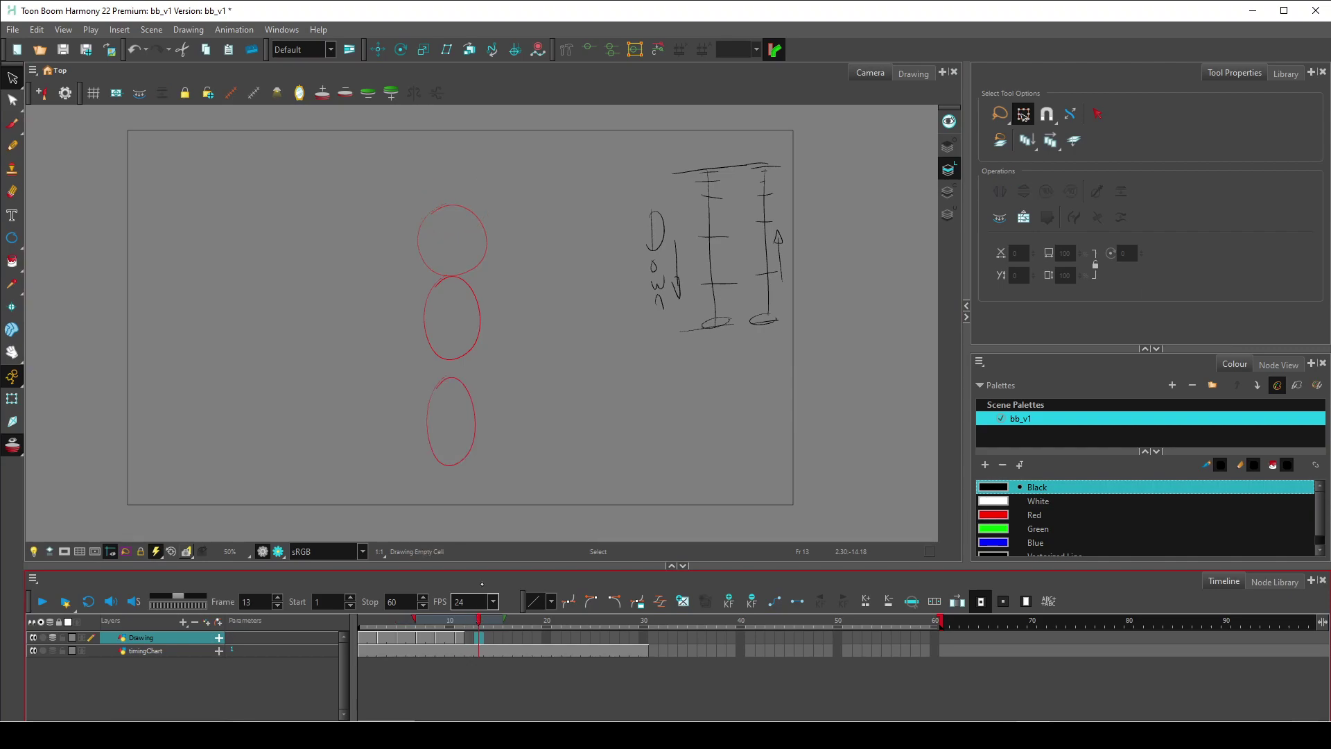
key("ctrl+a")
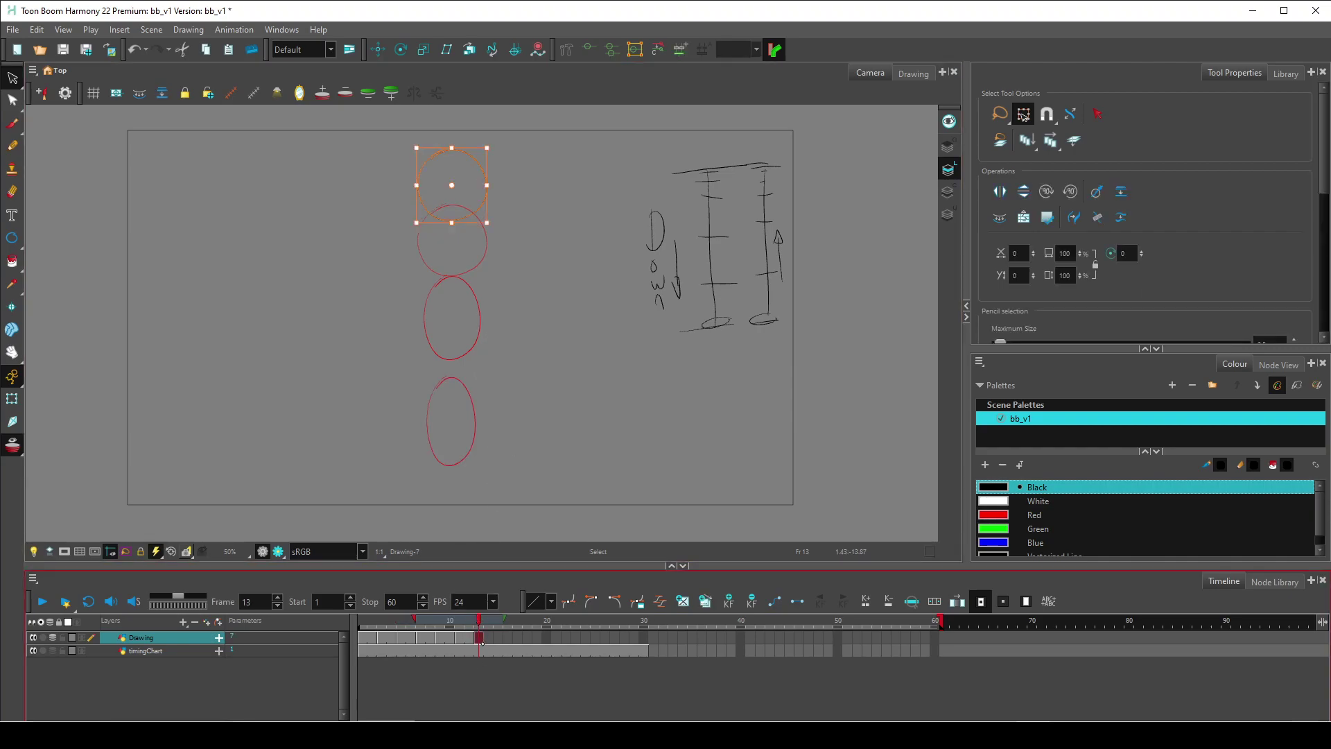
left_click(458, 357)
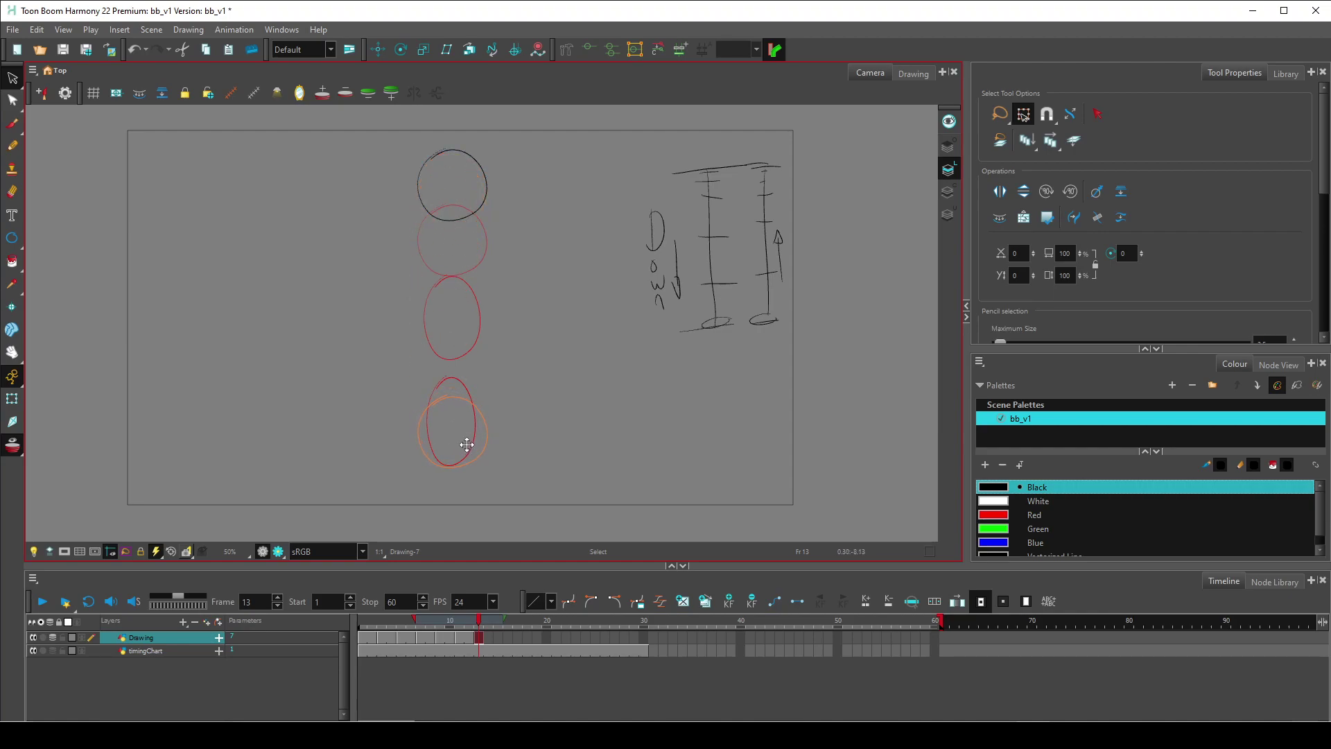
left_click_drag(465, 444, 466, 444)
Squash the circle at frame 13 into a wide, flat ellipse and lower it slightly to the ground contact position.
left_click(452, 394)
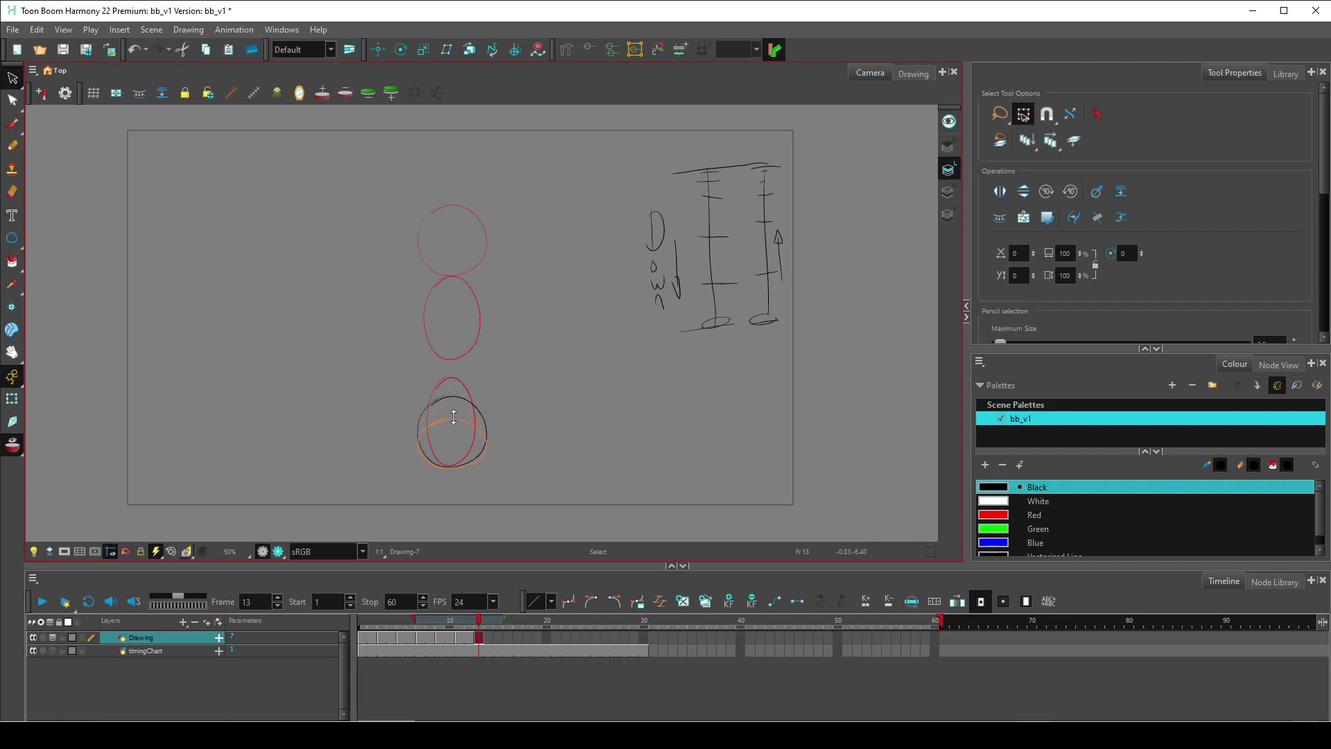
left_click(454, 407)
left_click_drag(416, 469, 405, 469)
left_click_drag(452, 407, 468, 452)
right_click(451, 407)
left_click(464, 440)
right_click(467, 435)
left_click(623, 485)
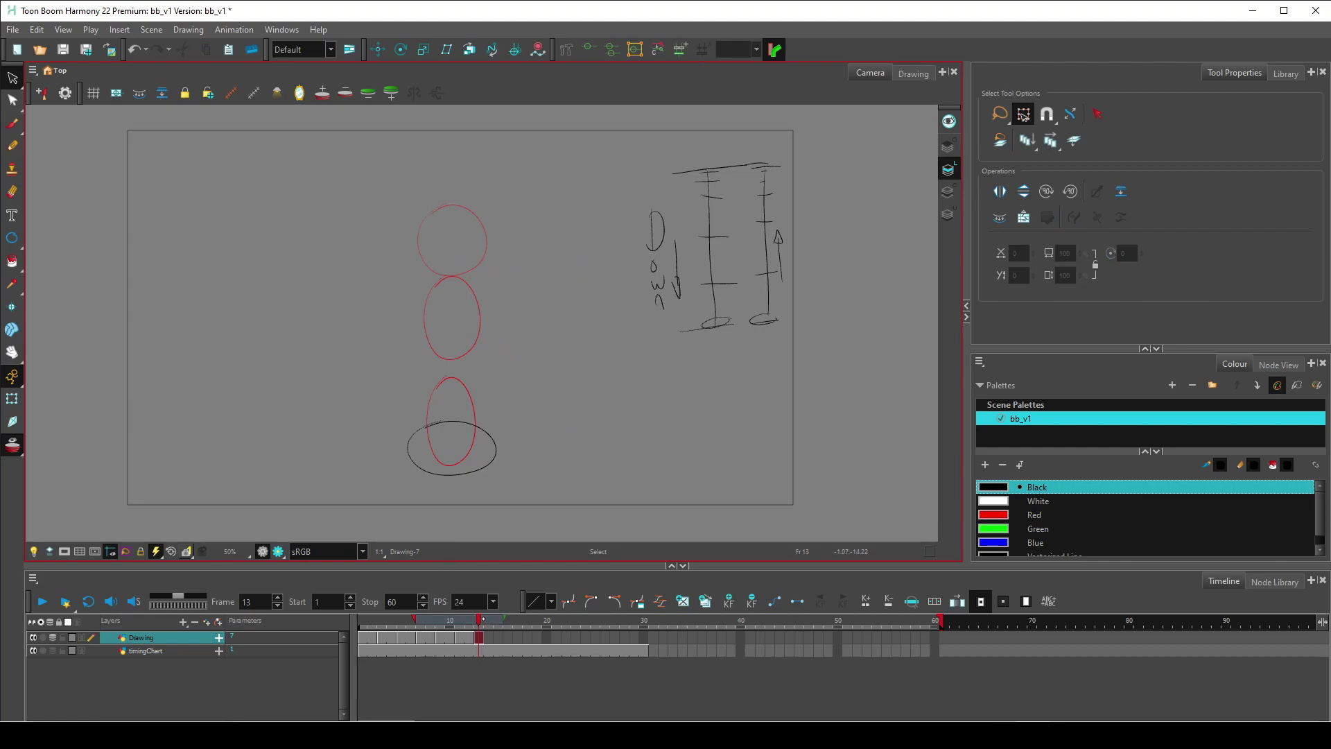
Paste the circle at frame 15, move it down over the frame 13 ellipse and squash it wider and flatter.
key("period")
key("period")
left_click(490, 327)
key("ctrl+v")
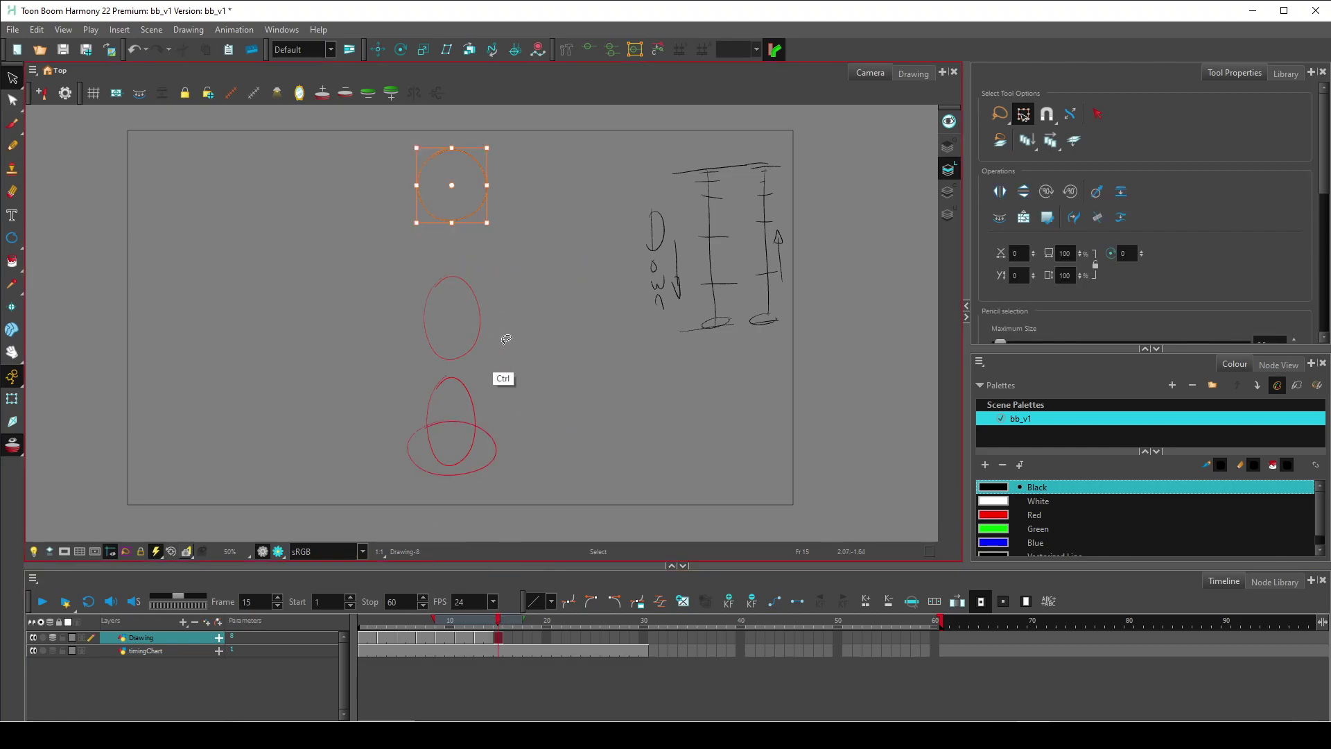
left_click_drag(471, 182, 404, 454)
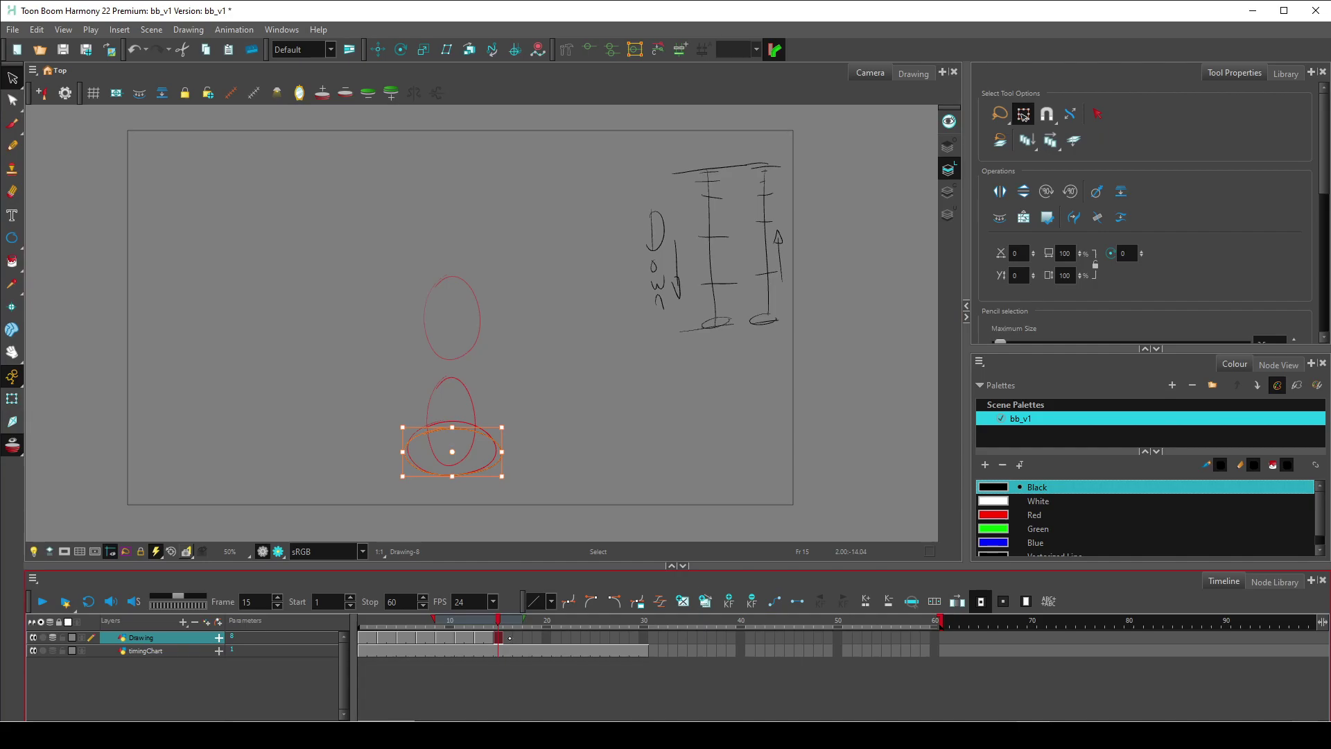
Refine the width of the squashed ellipse at frame 15 and flatten it further so it is thinner than the frame 13 ellipse.
left_click(514, 639)
left_click_drag(518, 621, 502, 621)
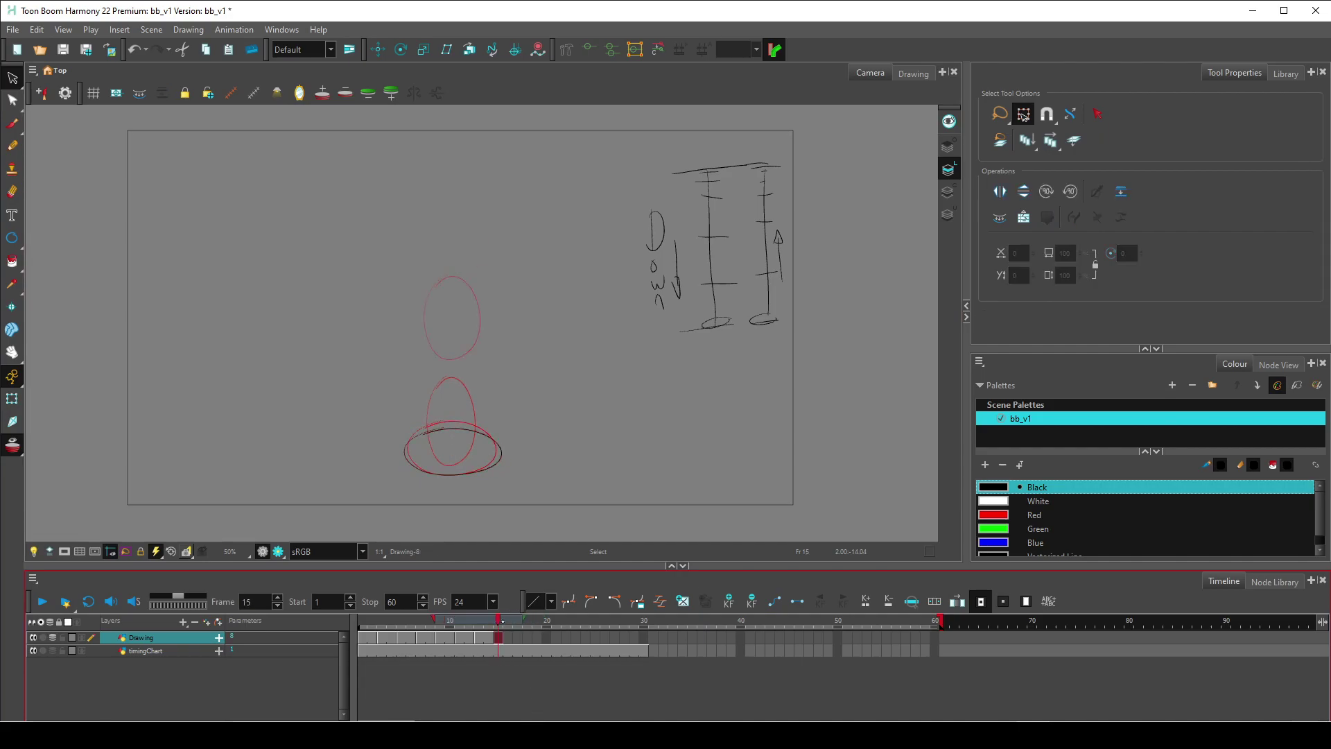
mouse_move(520, 421)
left_mouse_down()
mouse_move(380, 501)
mouse_move(401, 476)
mouse_move(399, 452)
left_mouse_up()
left_click(506, 382)
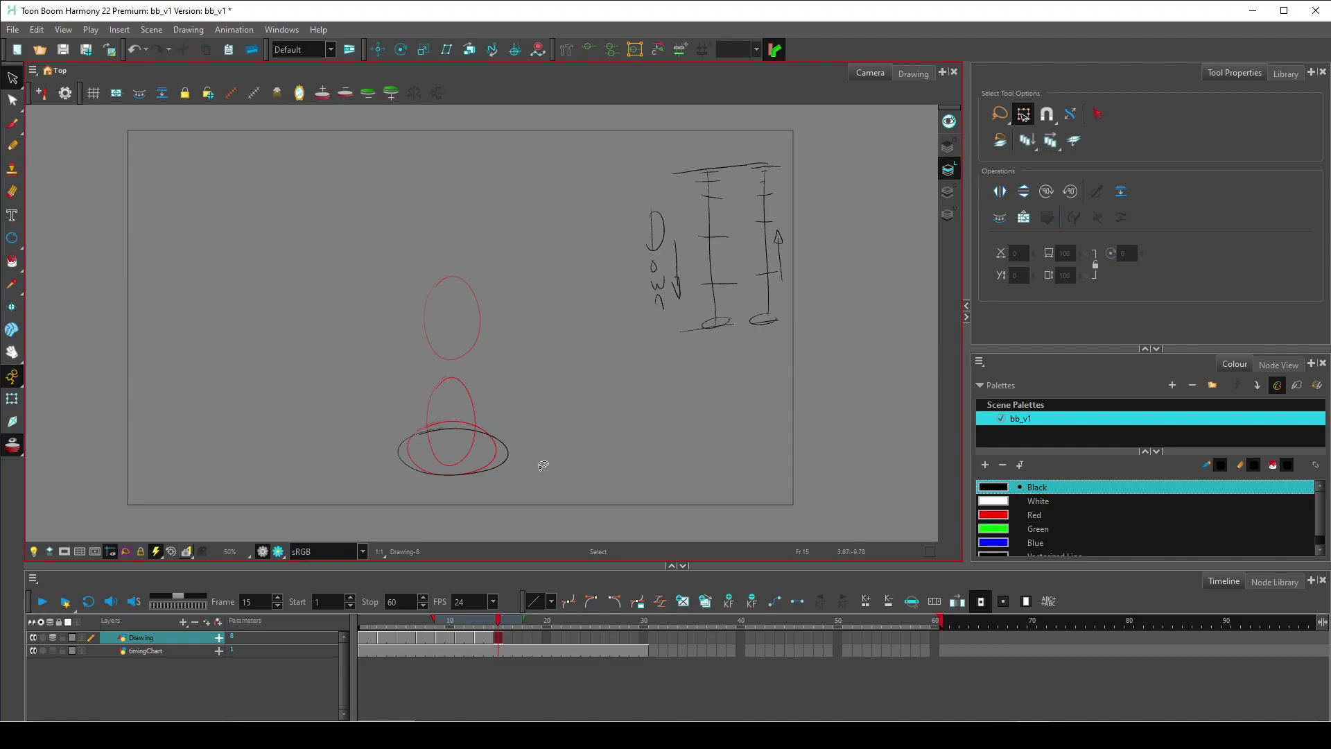
left_click_drag(537, 419, 374, 482)
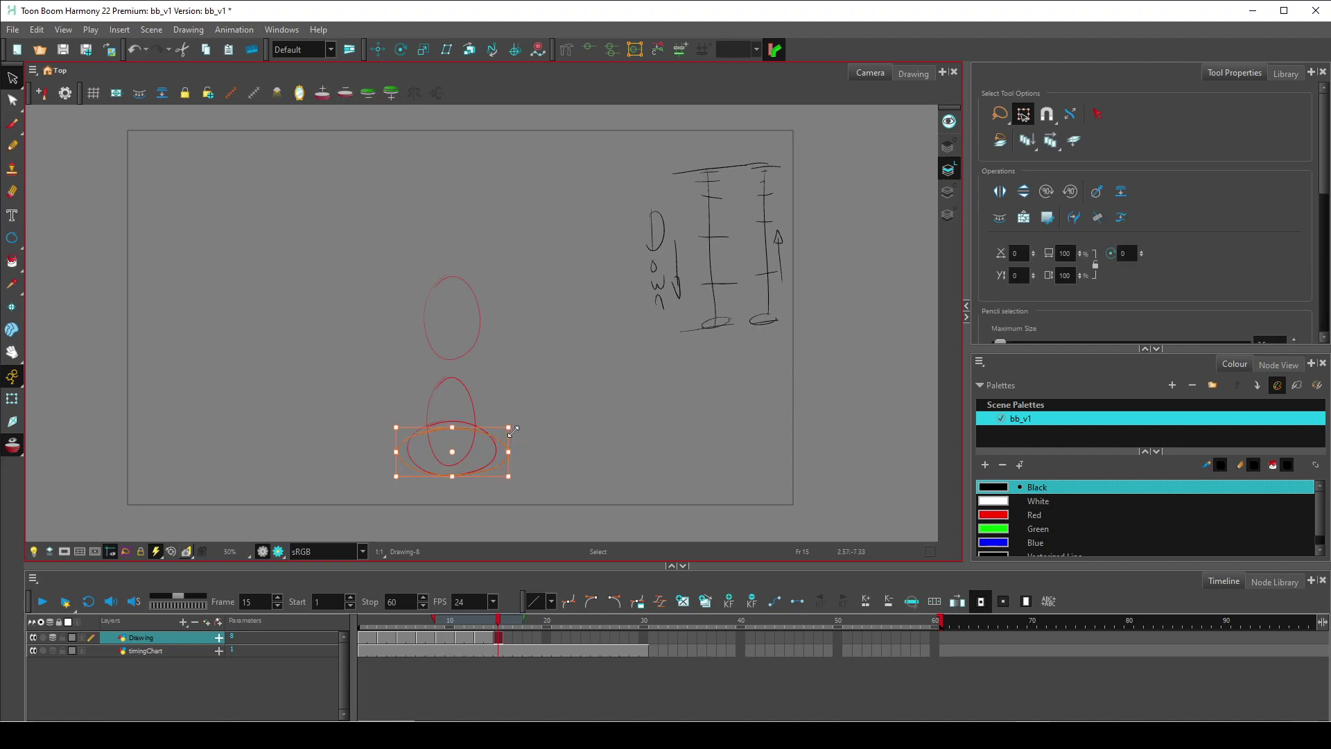
left_click_drag(511, 424, 508, 422)
left_click(464, 461)
right_click(464, 461)
left_click(547, 494)
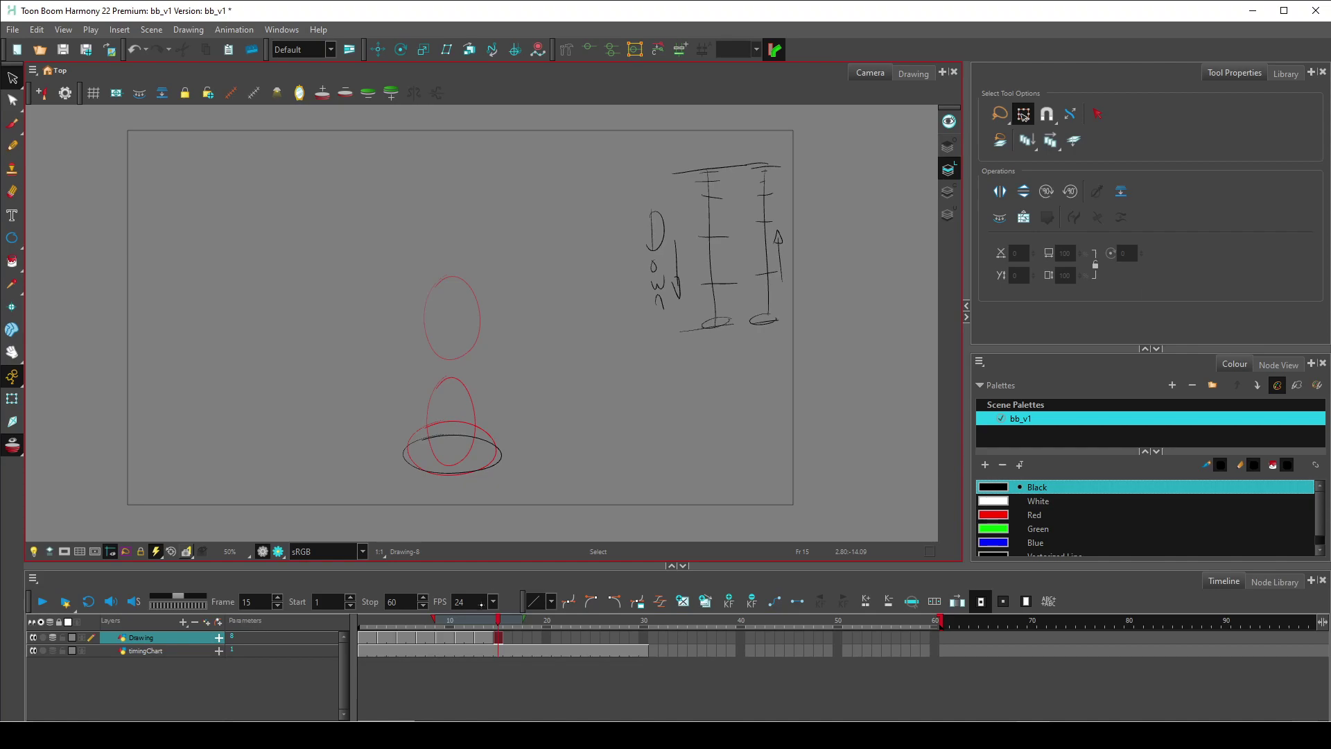
Widen the squashed ellipse at frame 13 slightly, keeping it narrower than the frame 15 ellipse.
left_click(480, 637)
mouse_move(505, 401)
left_mouse_down()
mouse_move(392, 476)
mouse_move(505, 430)
mouse_move(497, 446)
left_mouse_up()
left_click(576, 441)
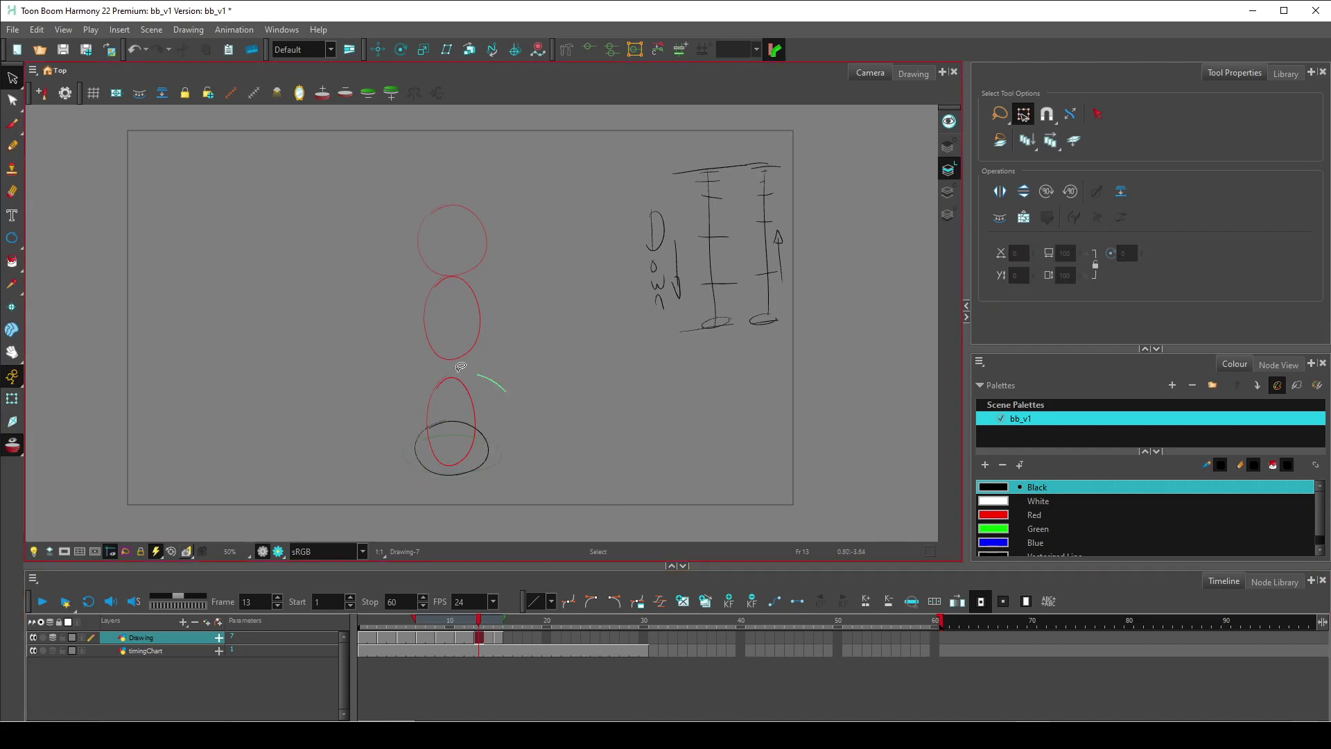
left_click_drag(486, 376, 364, 495)
right_click(414, 447)
left_click(511, 466)
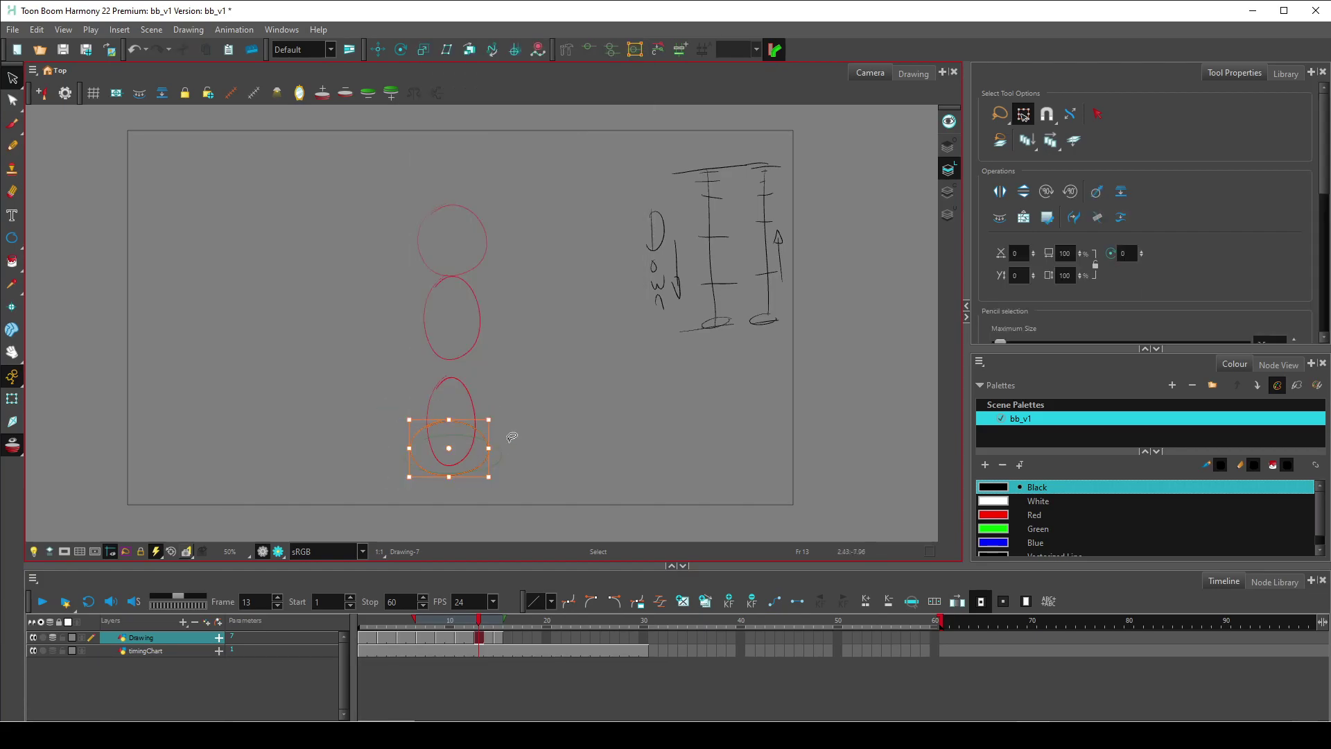
left_click(494, 485)
left_click(486, 449)
right_click(460, 452)
left_click(573, 466)
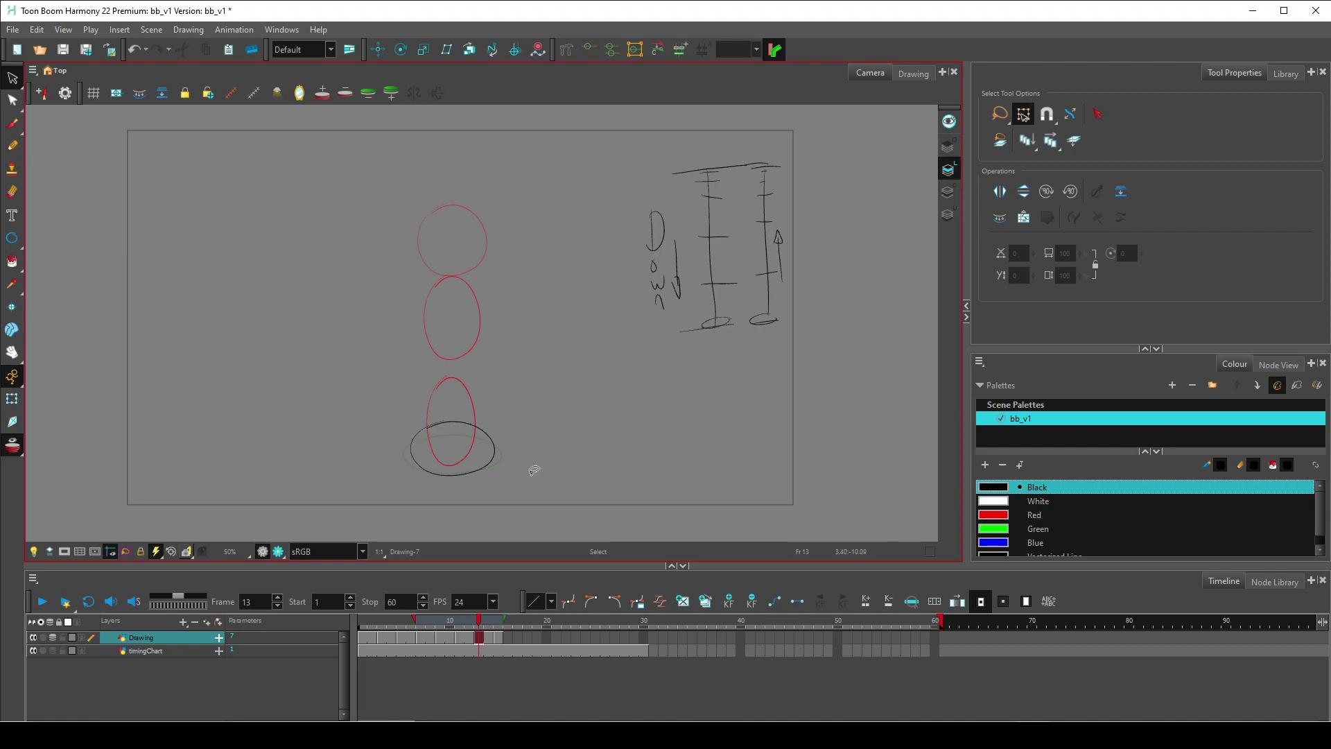
Deform the squashed ellipse at frame 15 with the Envelope tool, pulling its lower sides down to flatten the underside.
left_click(497, 637)
left_click(495, 452)
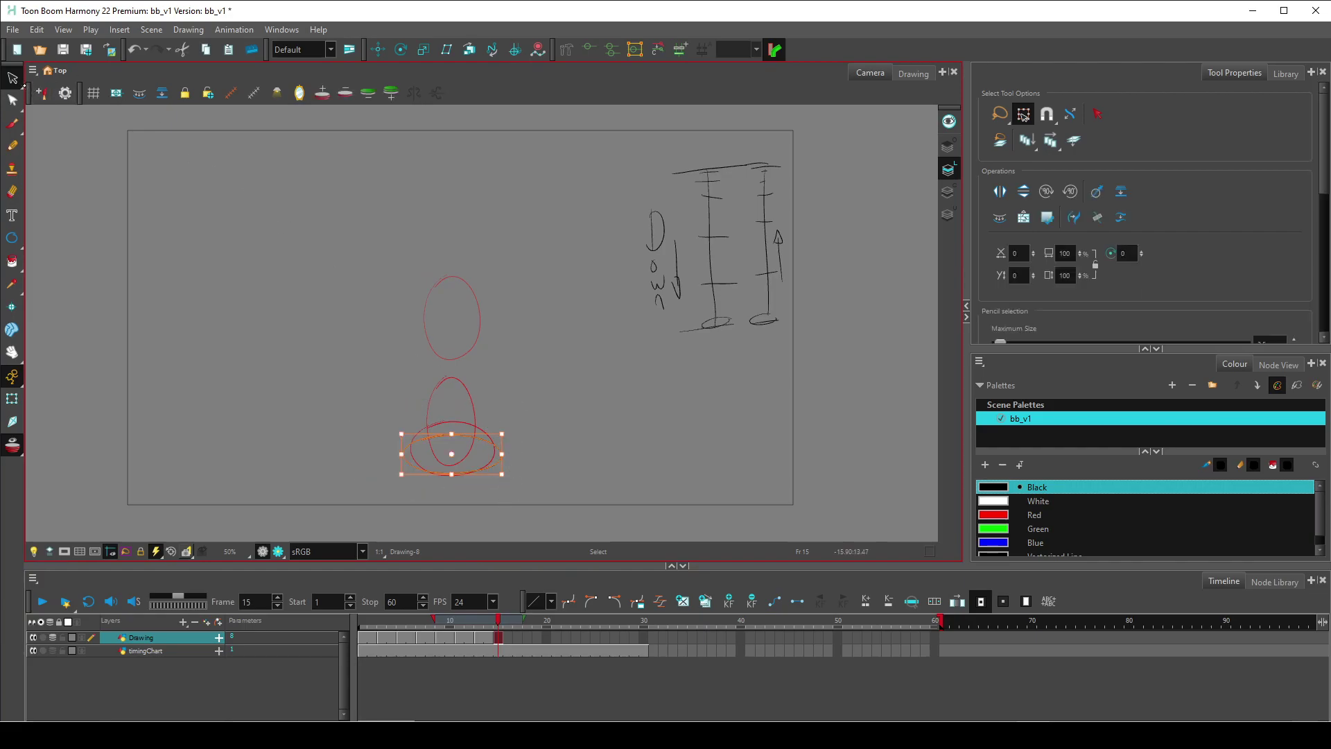
left_click(13, 101)
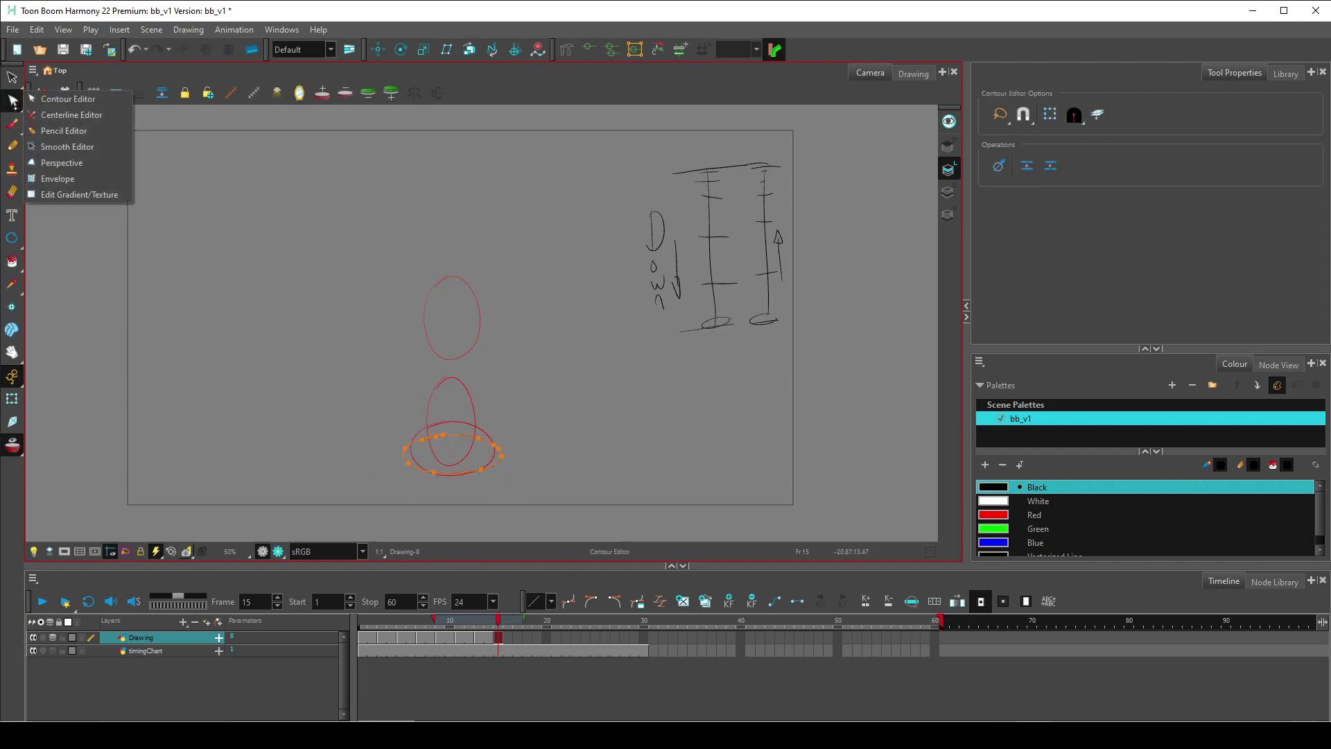
left_click(58, 178)
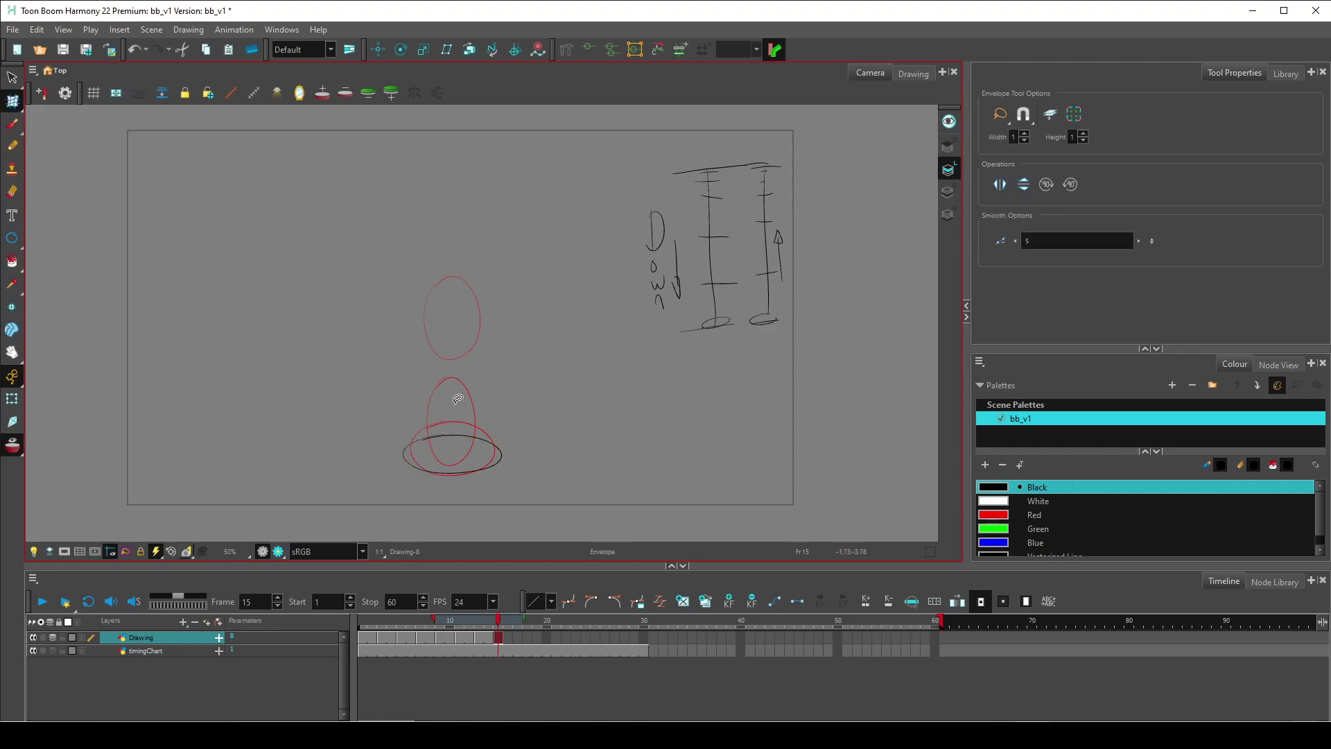
left_click_drag(523, 431, 520, 451)
right_click(501, 462)
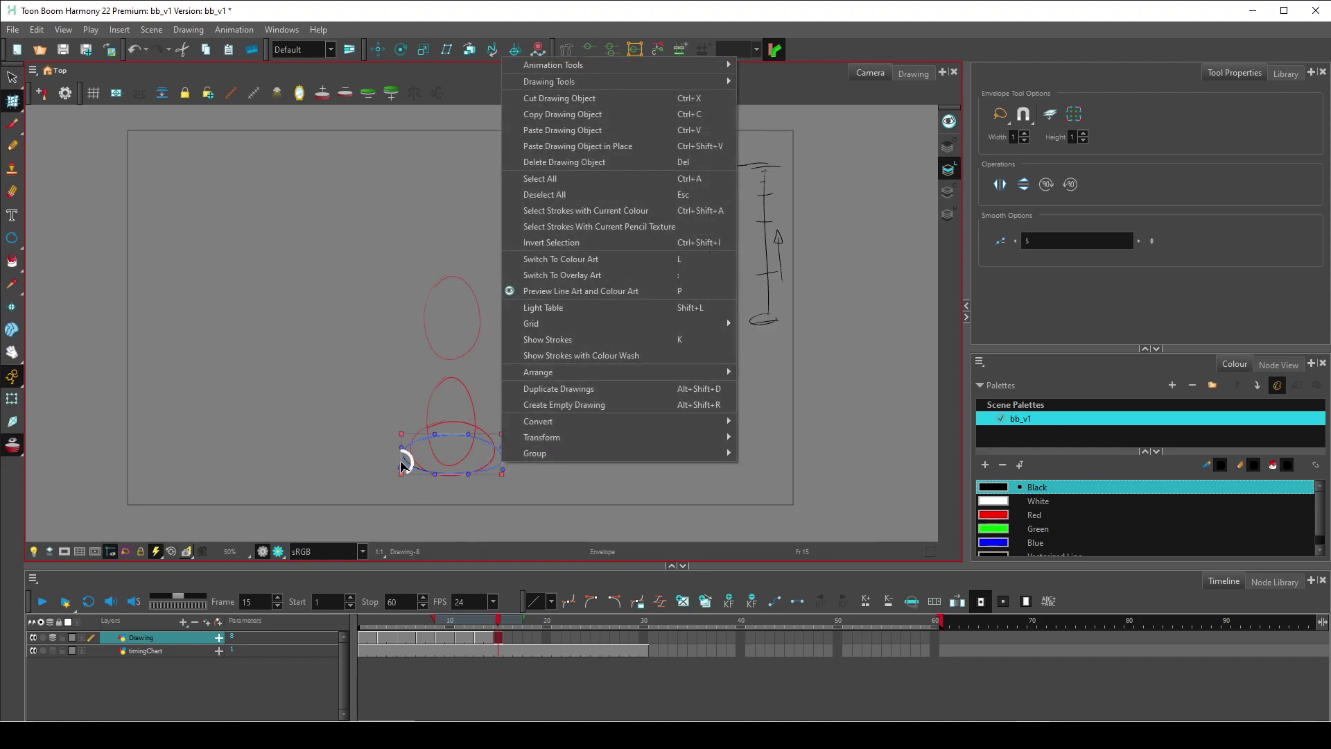
key("Escape")
left_click(436, 523)
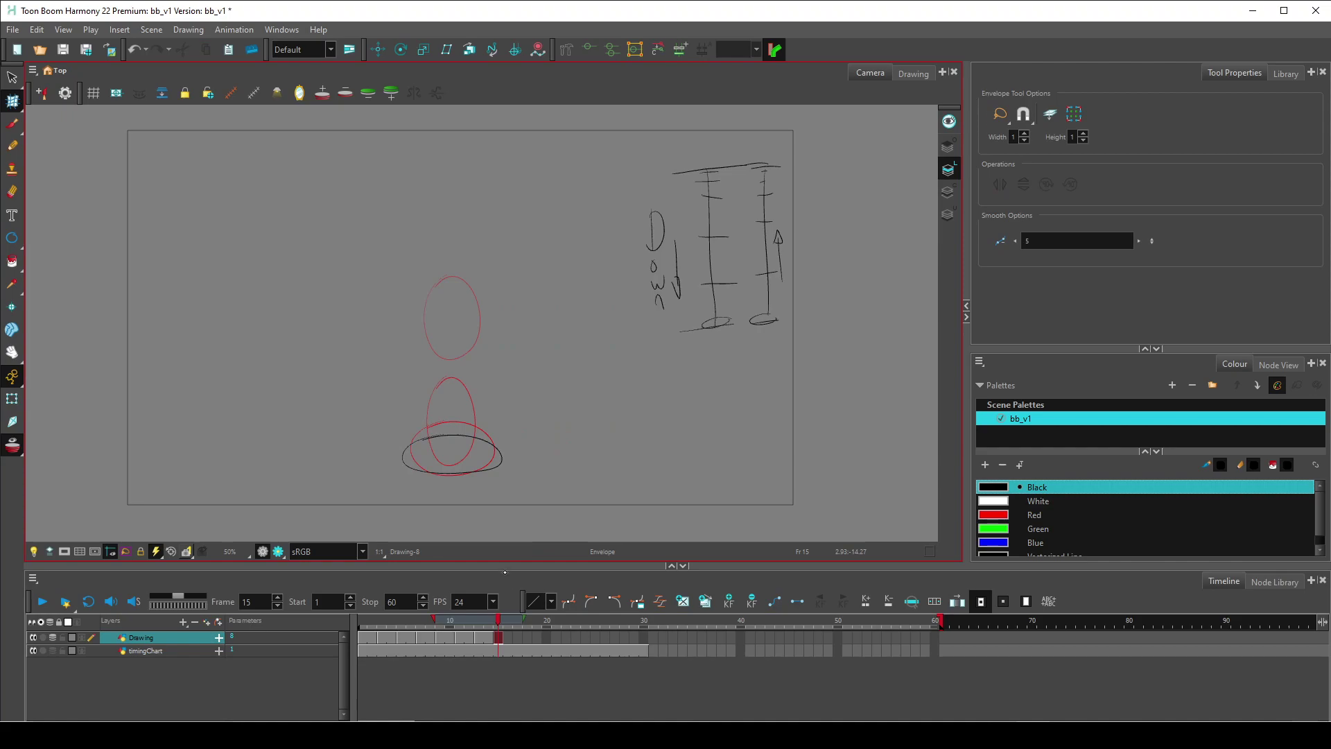
Copy the stretched ellipse from frame 11 to frame 17 and move it straight up so it rises off the ground.
left_click(464, 639)
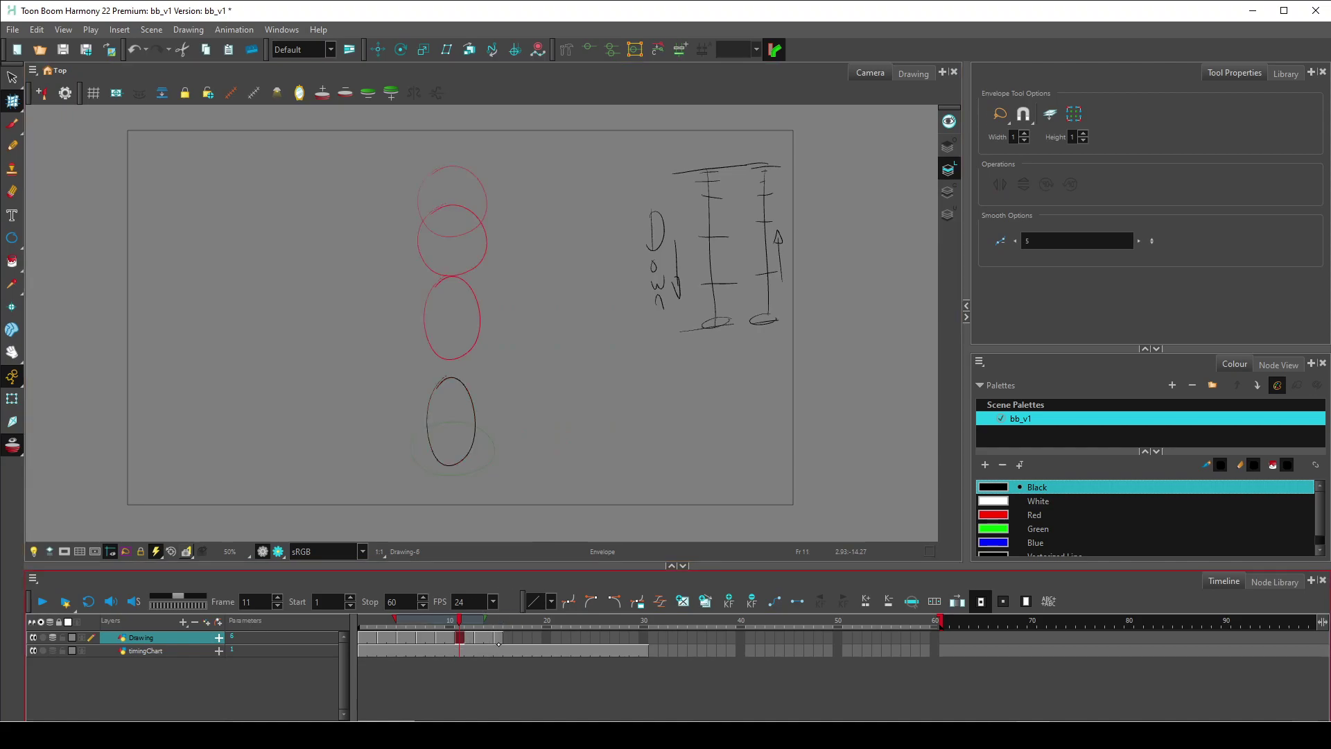
left_click(516, 638)
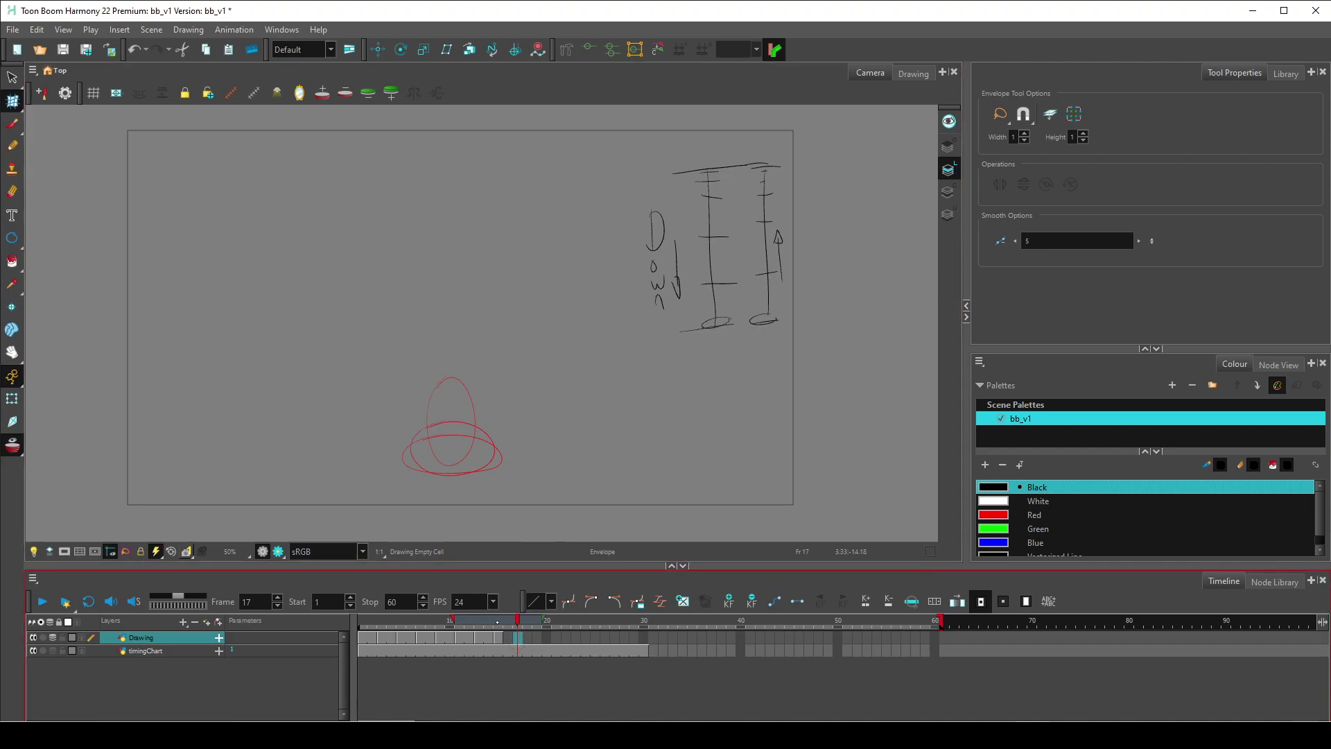
left_click(479, 637)
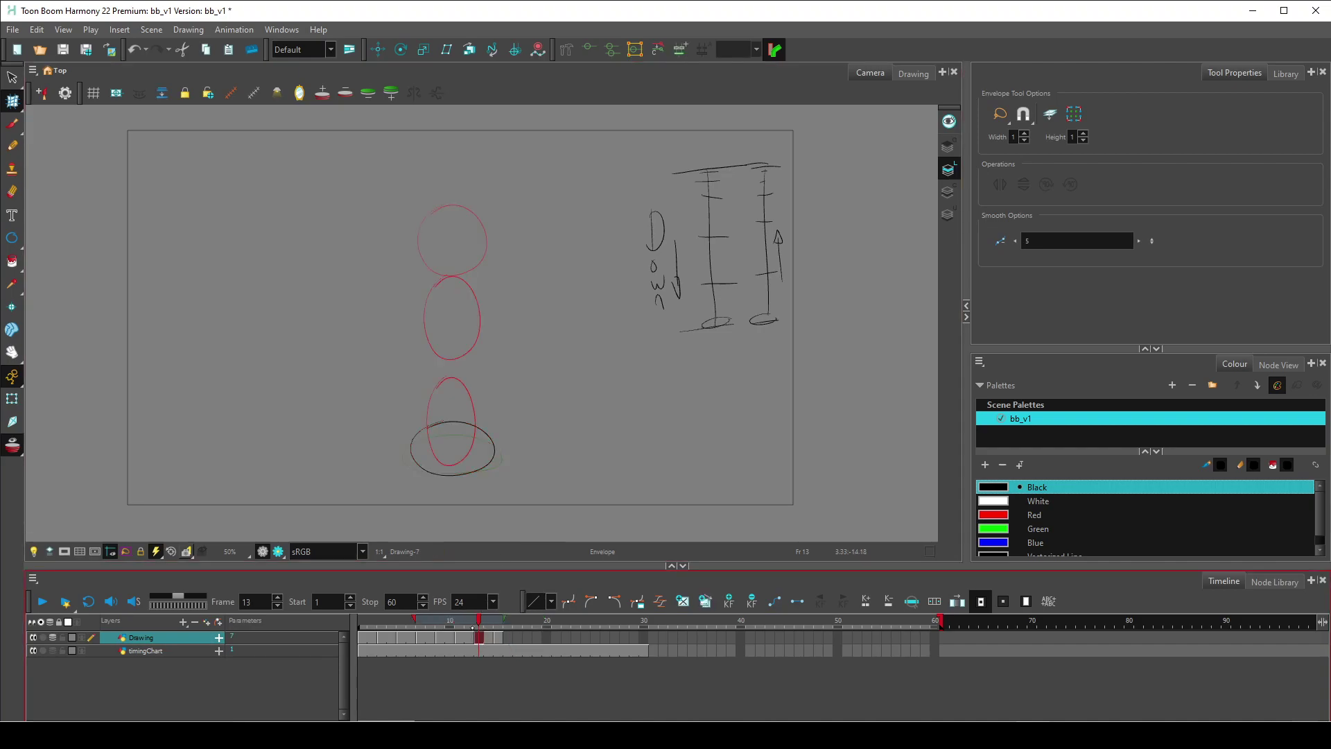
left_click(458, 637)
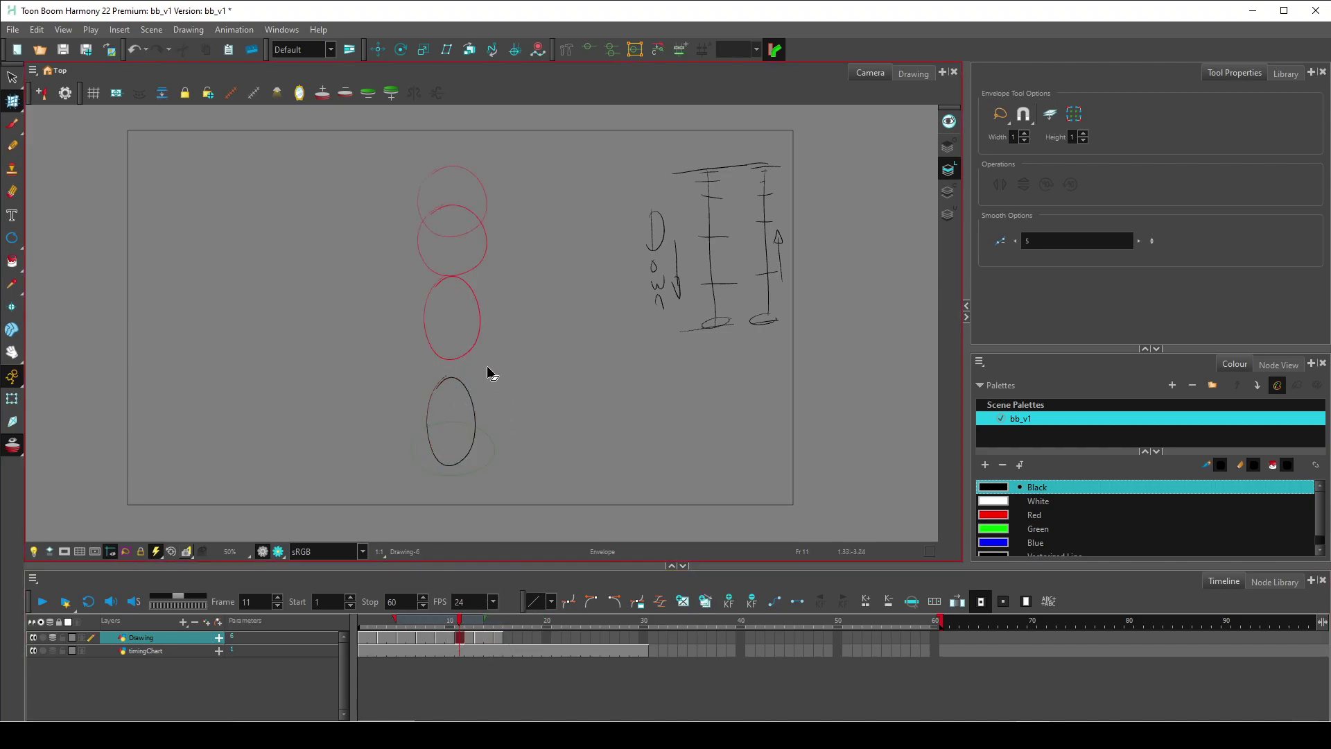
left_click(13, 78)
mouse_move(404, 312)
left_mouse_down()
mouse_move(362, 386)
mouse_move(561, 458)
left_mouse_up()
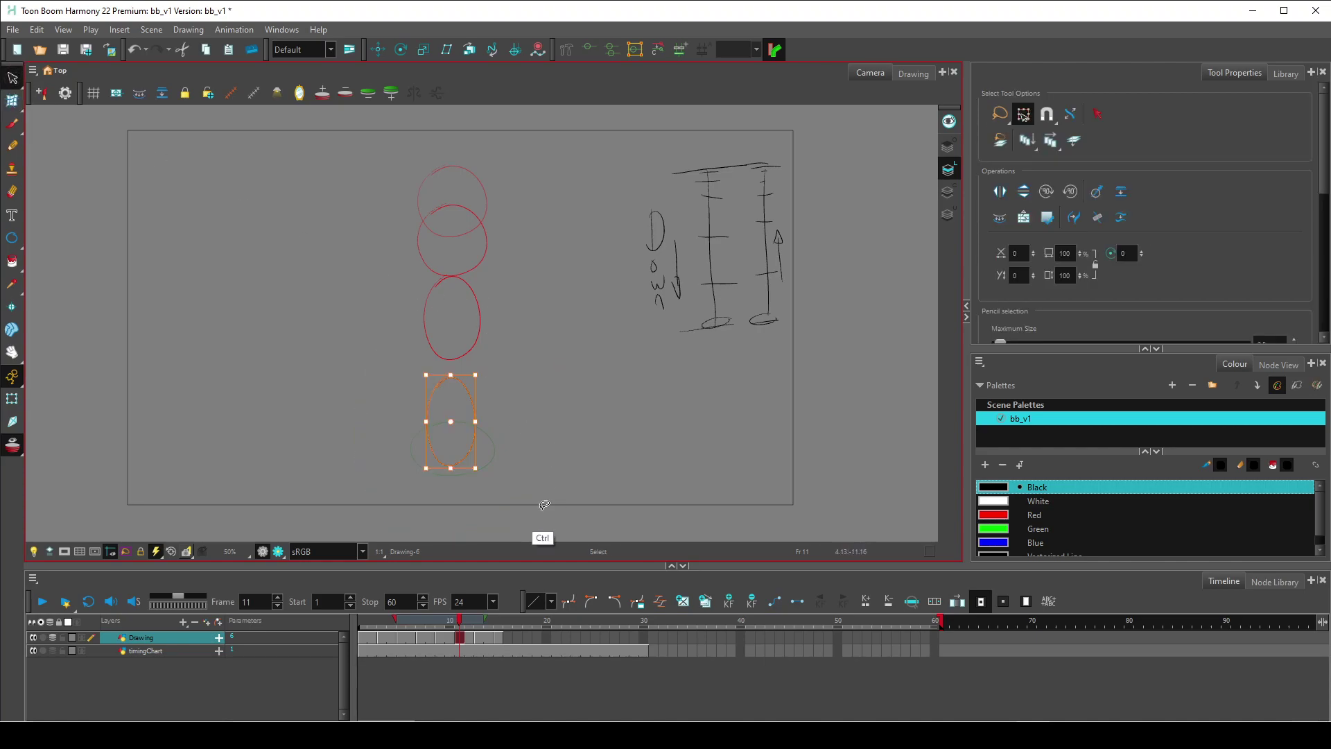
left_click(517, 637)
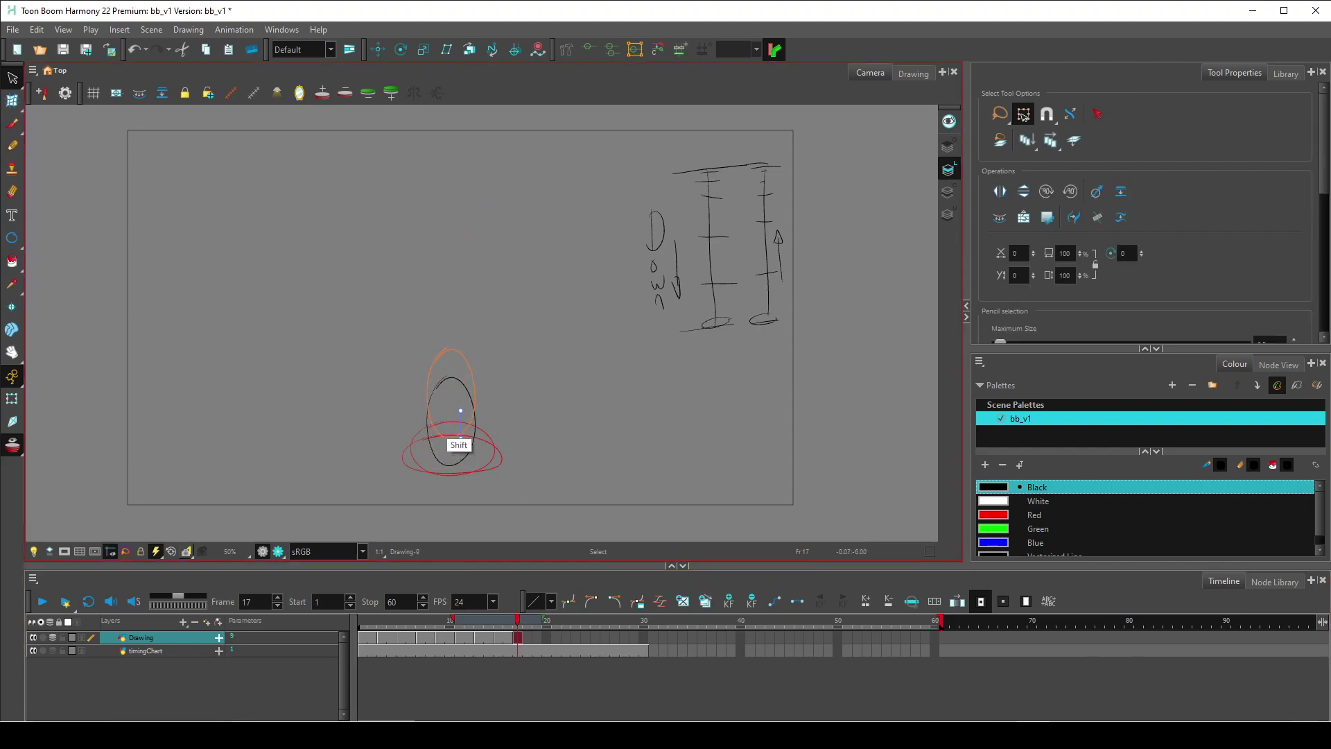
left_click_drag(458, 447, 459, 420)
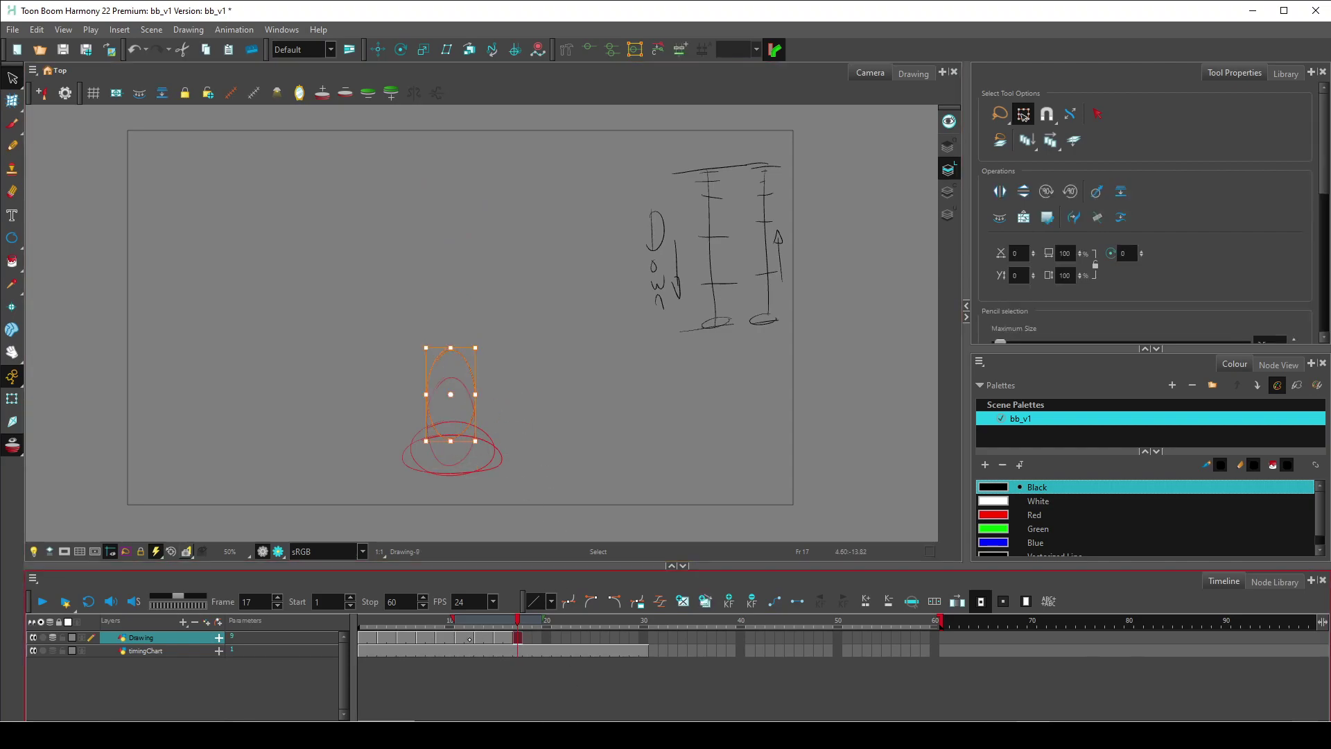
Copy the ellipse from frame 9 to frame 19 and move it slightly up, clear of the frame 17 ellipse.
left_click_drag(459, 640, 449, 640)
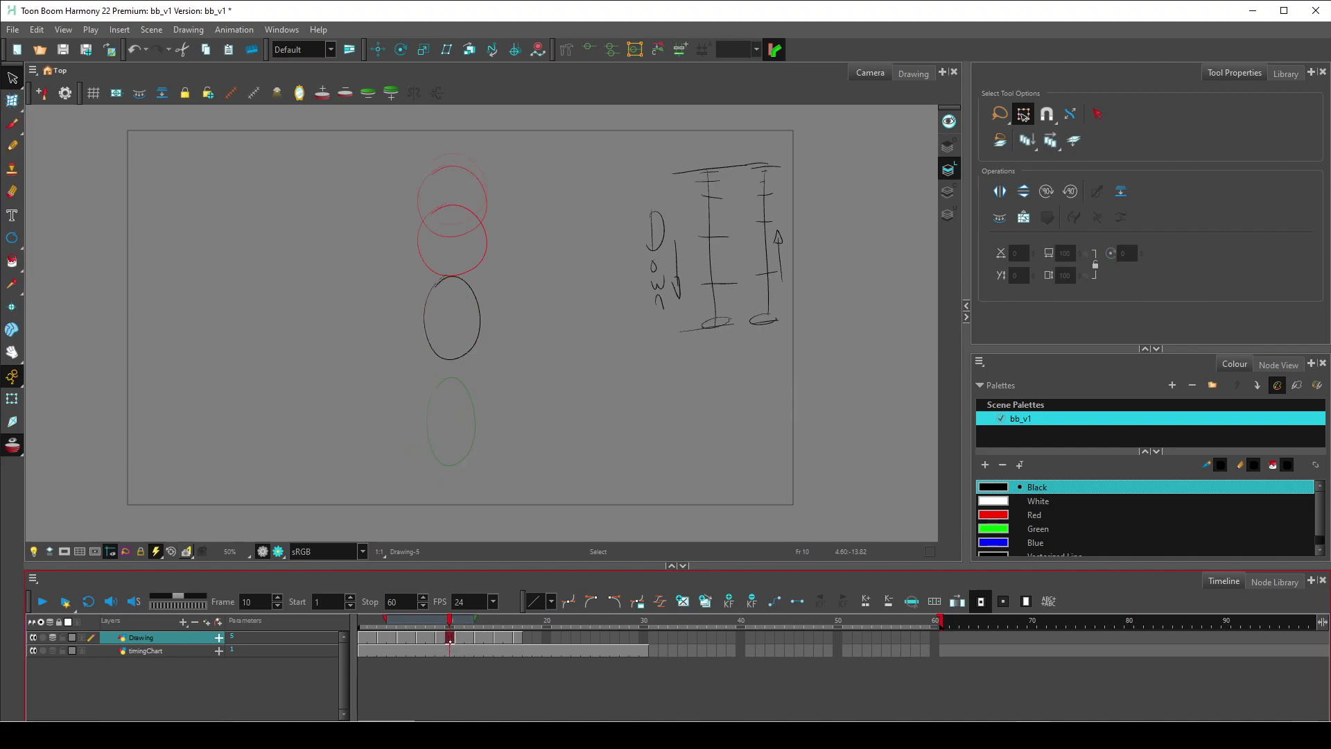
left_click(459, 638)
left_click(440, 638)
left_click_drag(407, 246, 489, 371)
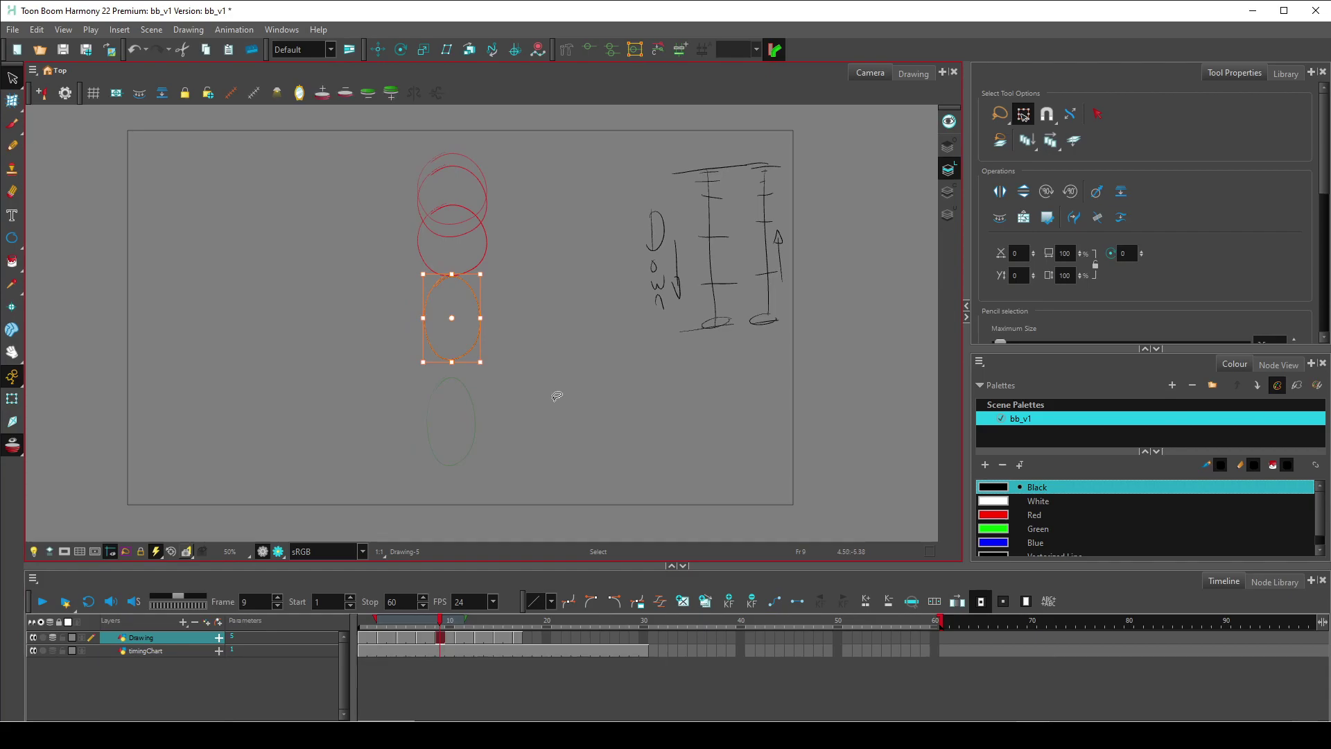
key("ctrl+Right")
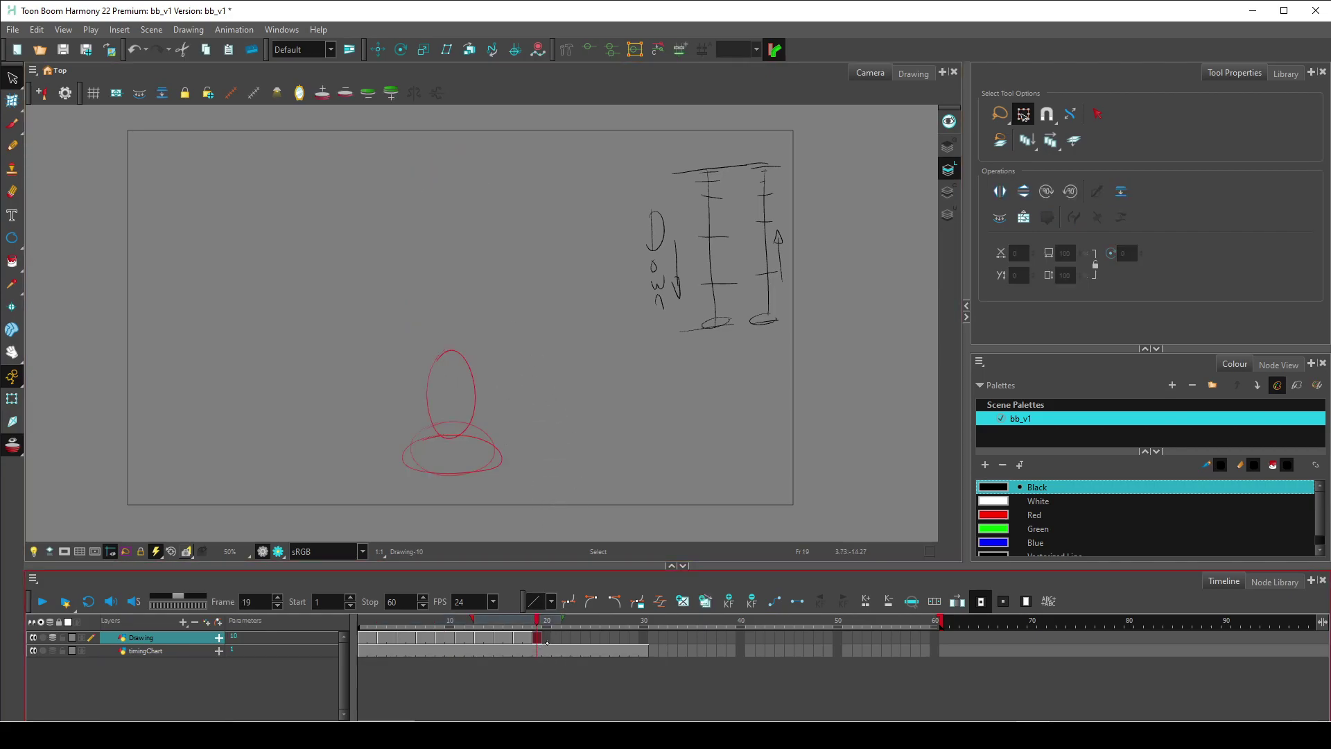
key("ctrl+Left")
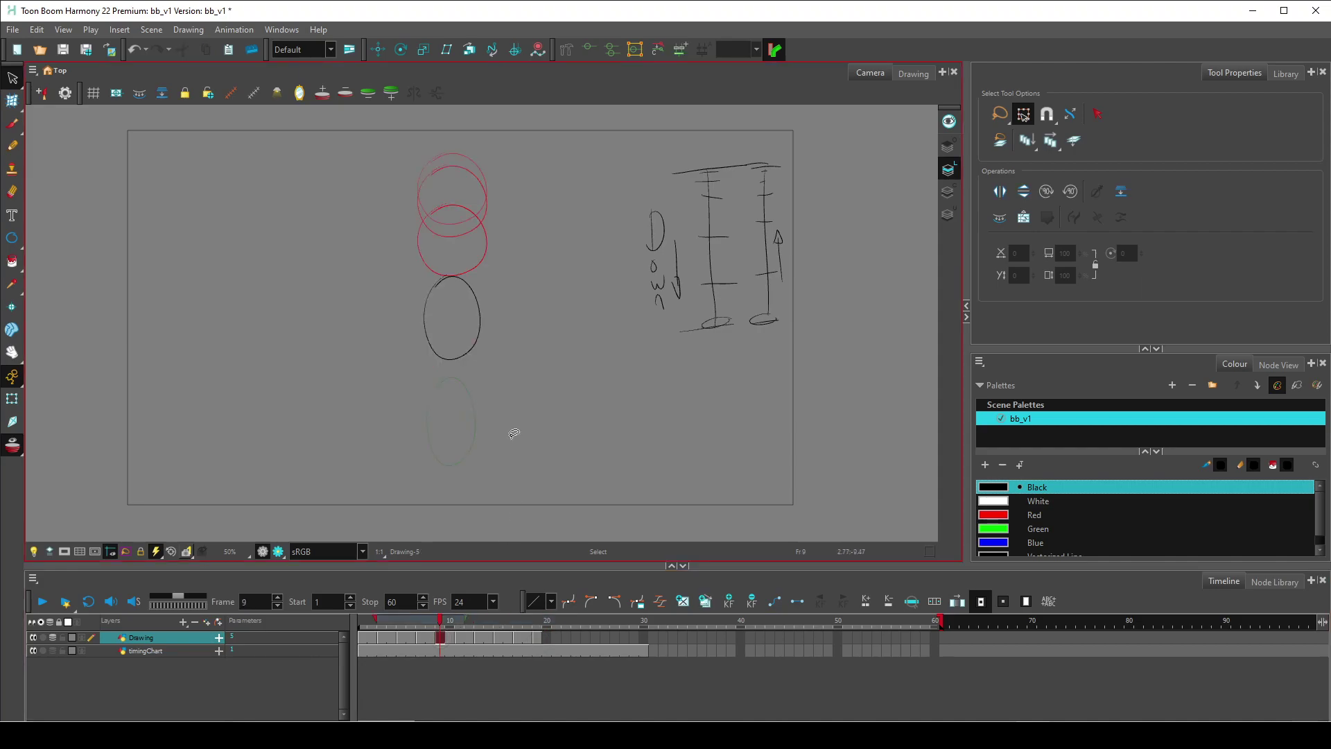
left_click_drag(512, 264, 360, 392)
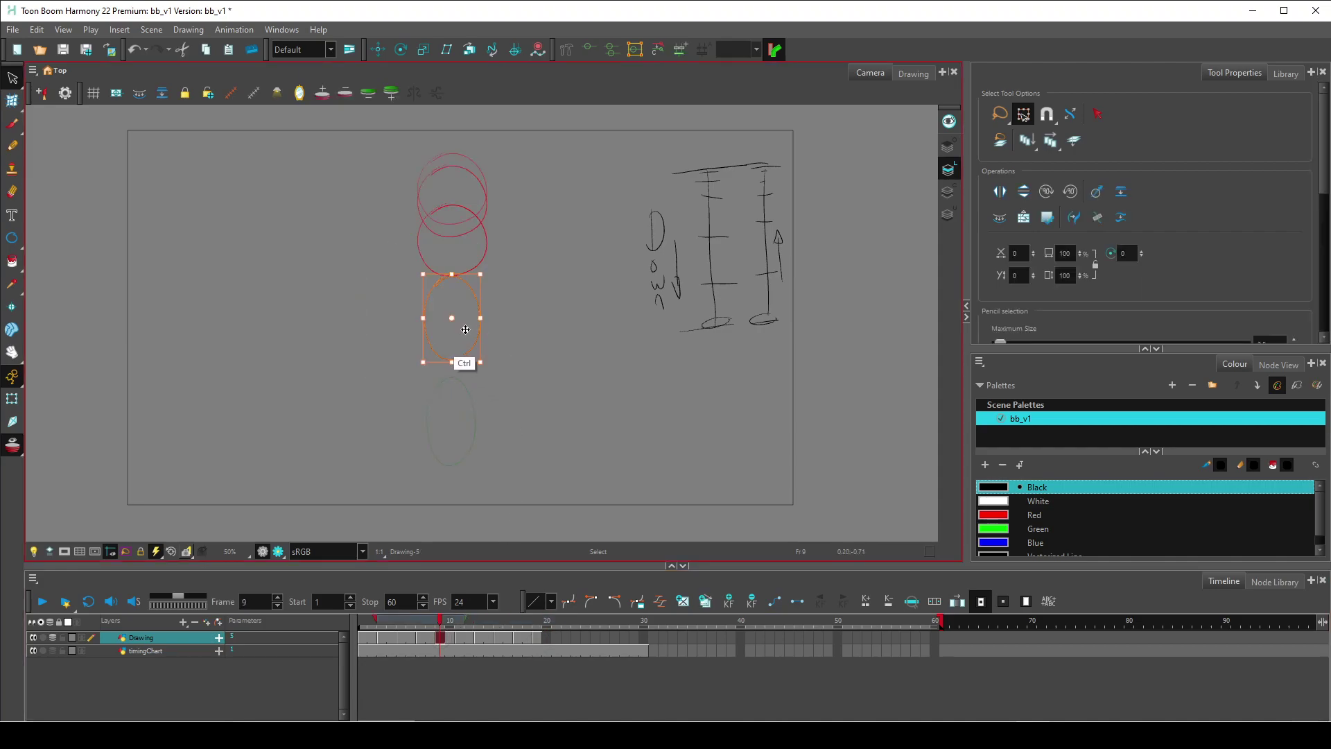
key("ctrl+Right")
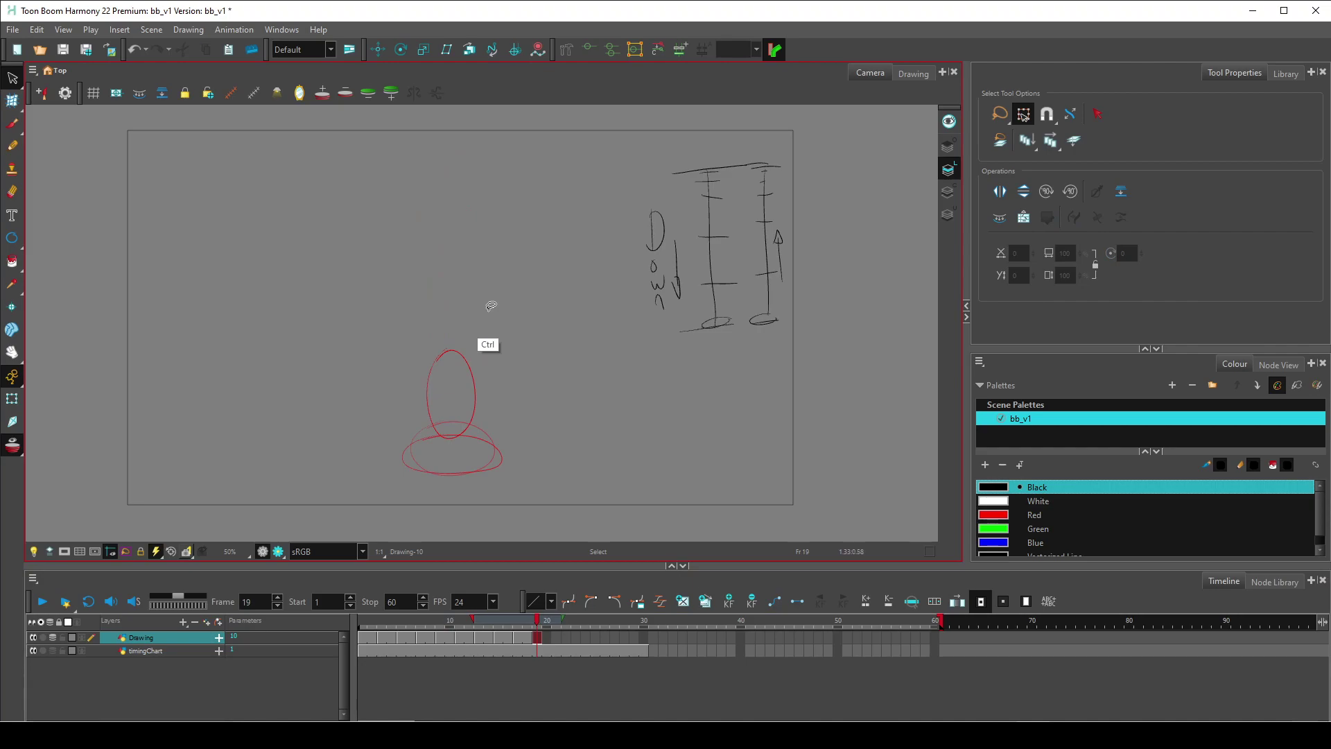
key("ctrl+v")
left_click_drag(466, 341, 465, 322)
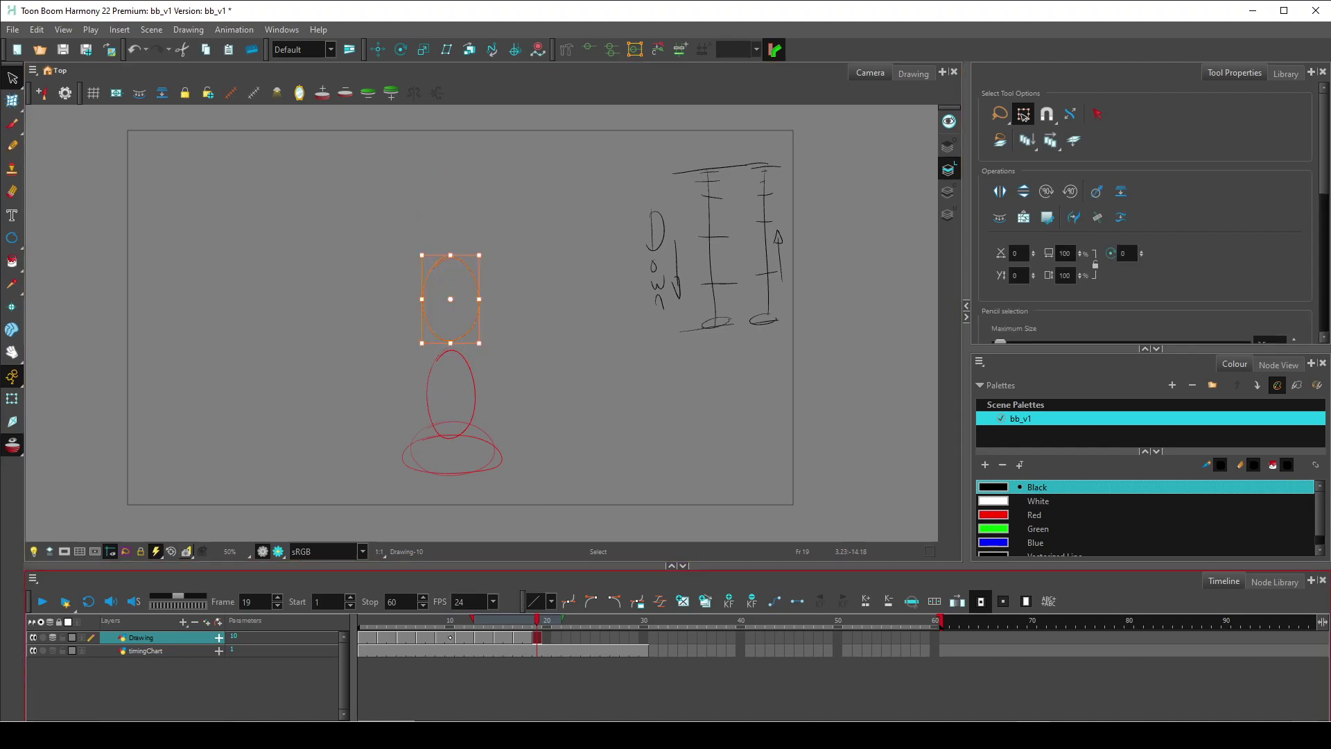
Copy the circle from frame 7 to frame 21 and move it up slightly above its original position.
left_click(440, 638)
key("comma")
key("comma")
left_click(486, 228)
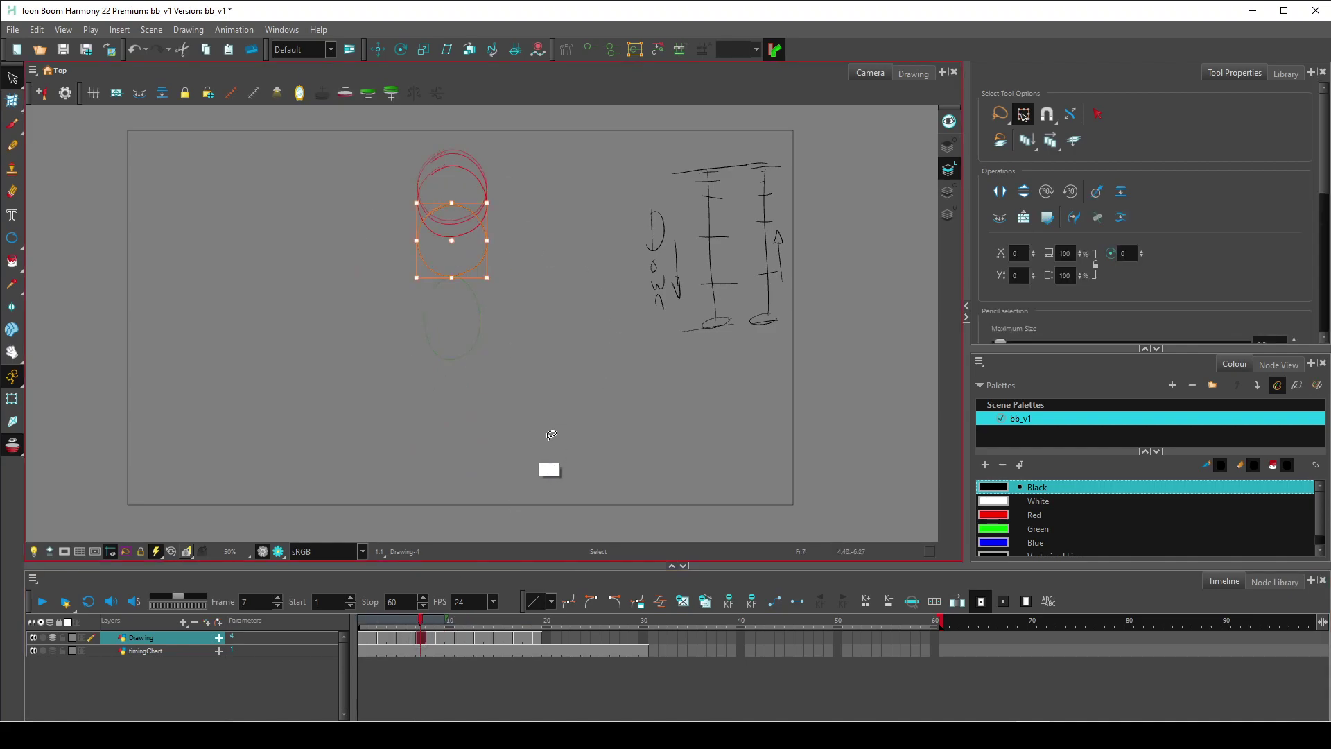
left_click(555, 638)
left_click(468, 267)
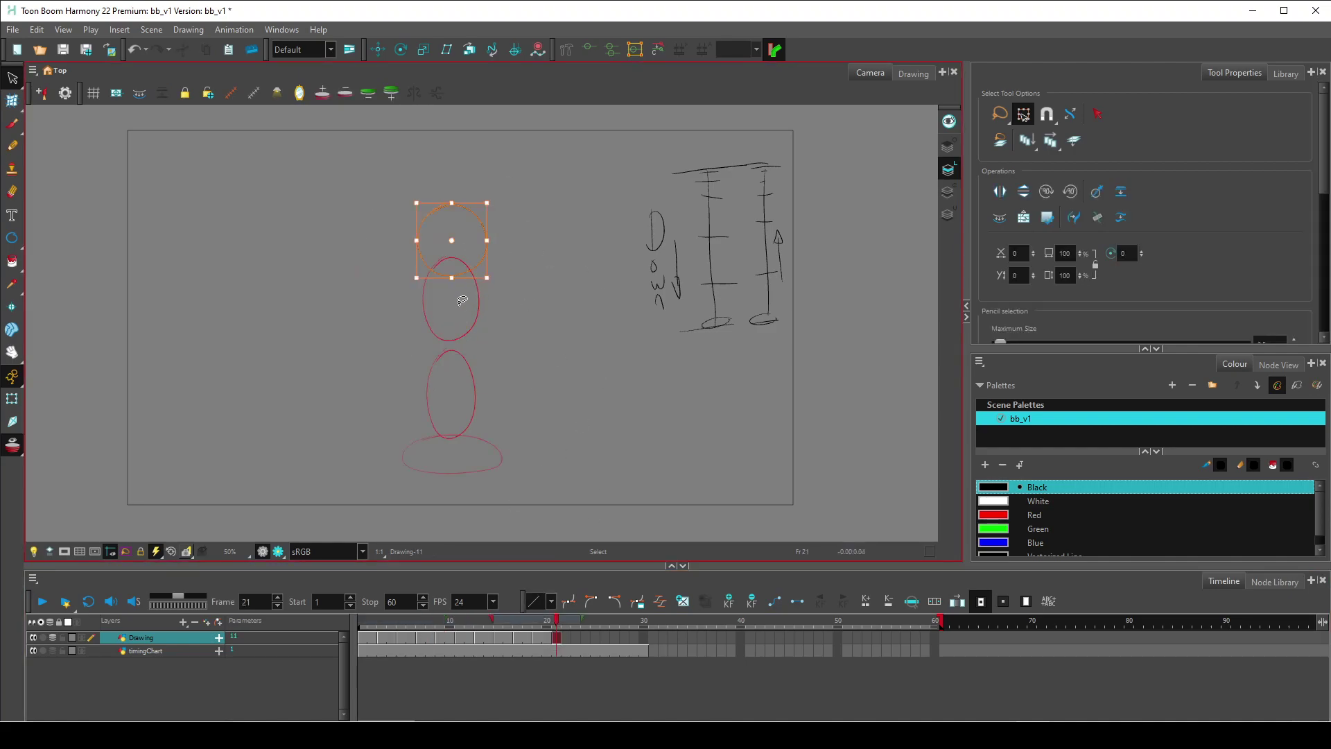
right_click(464, 255)
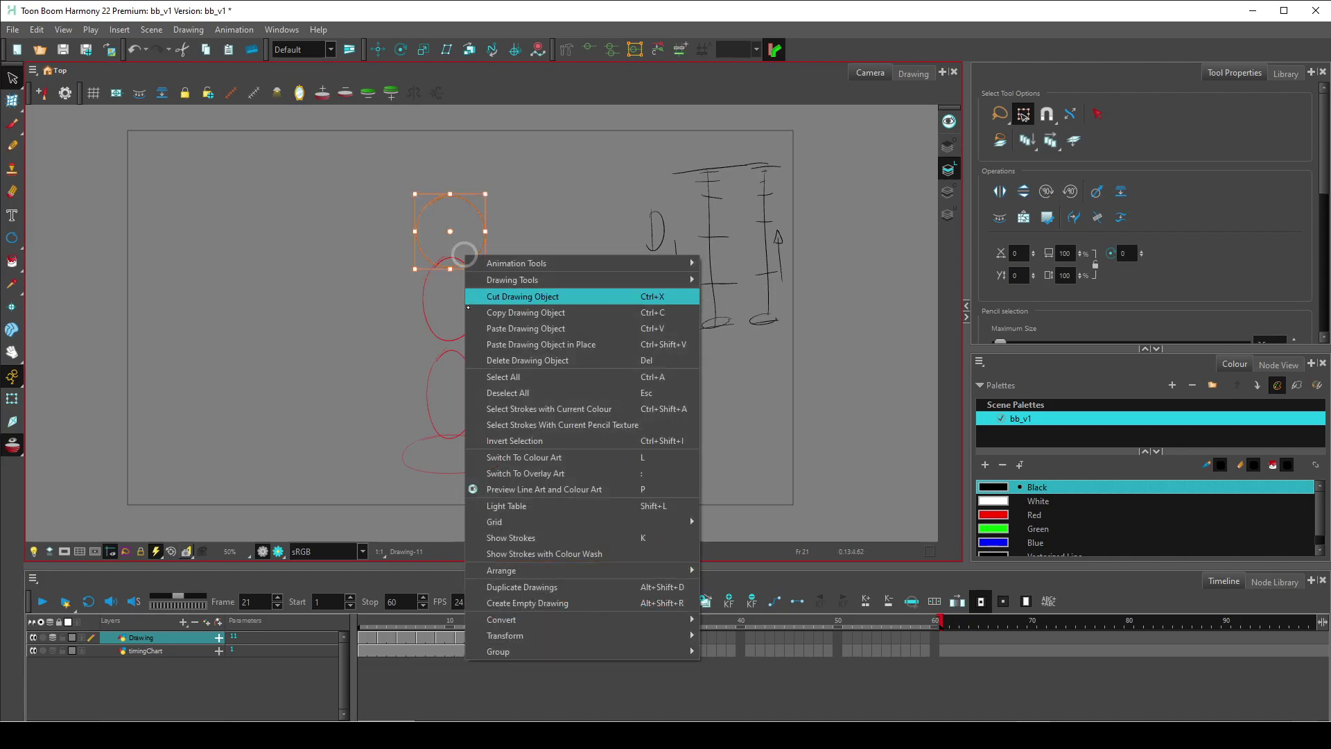
left_click(471, 258)
Compare the ball's position at frame 7 on the way down with frame 21 on the way up.
left_click(406, 638)
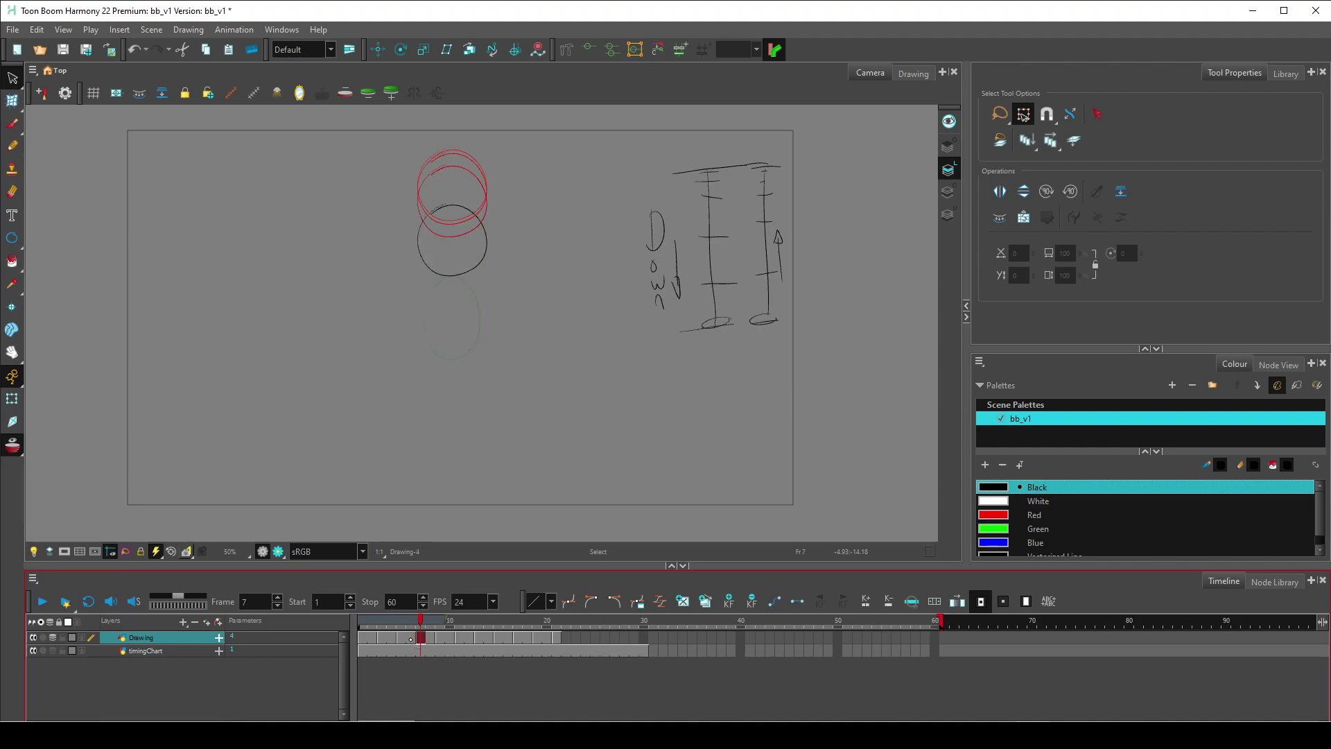
left_click(422, 638)
left_click(559, 638)
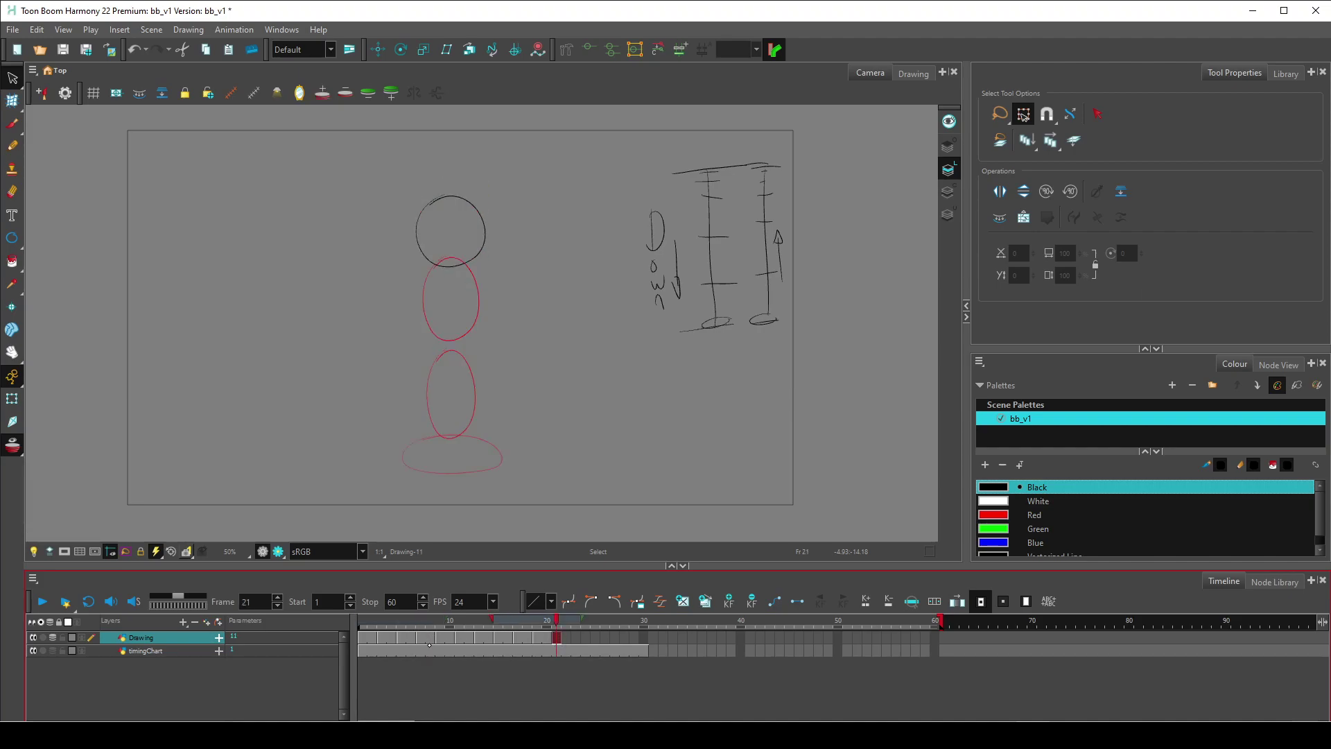
left_click(421, 638)
left_click(558, 638)
left_click(419, 639)
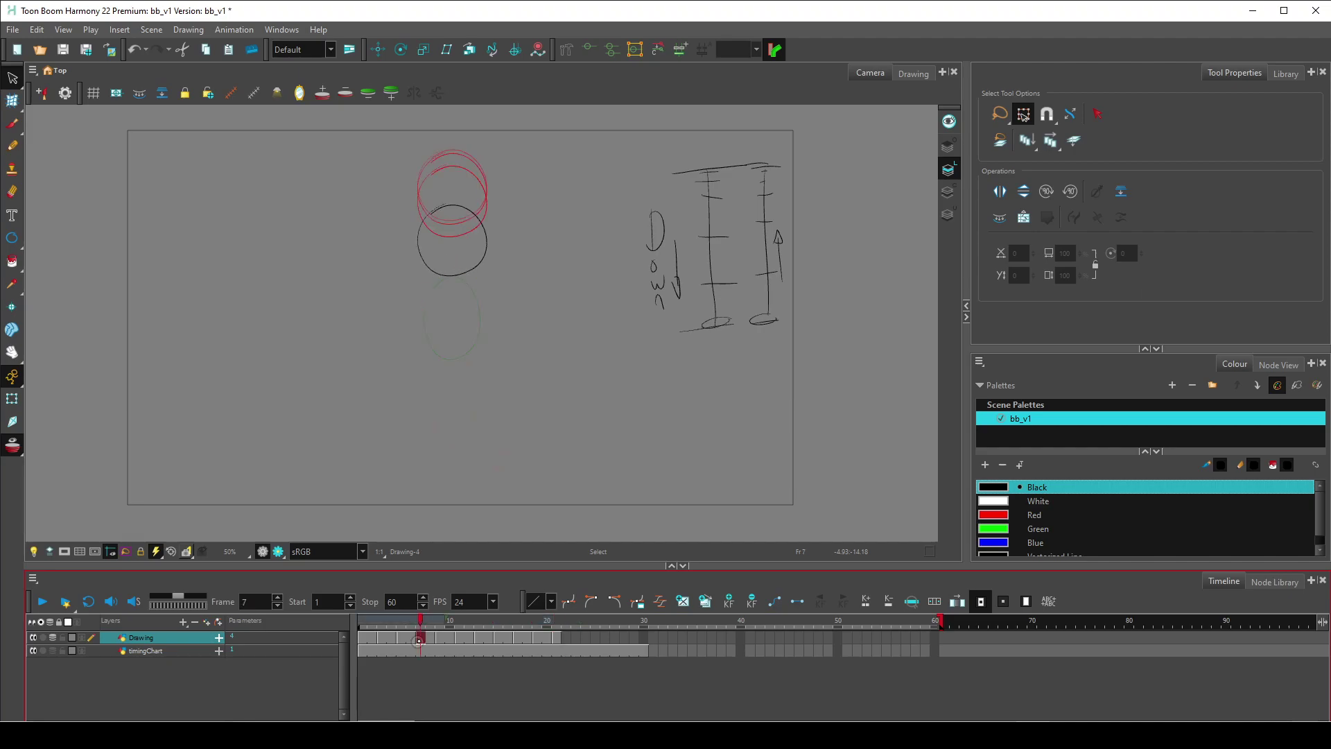
Try to copy the circle from frame 5 into the empty cell at frame 23.
left_click(402, 638)
mouse_move(416, 136)
left_mouse_down()
mouse_move(526, 196)
mouse_move(419, 138)
left_mouse_up()
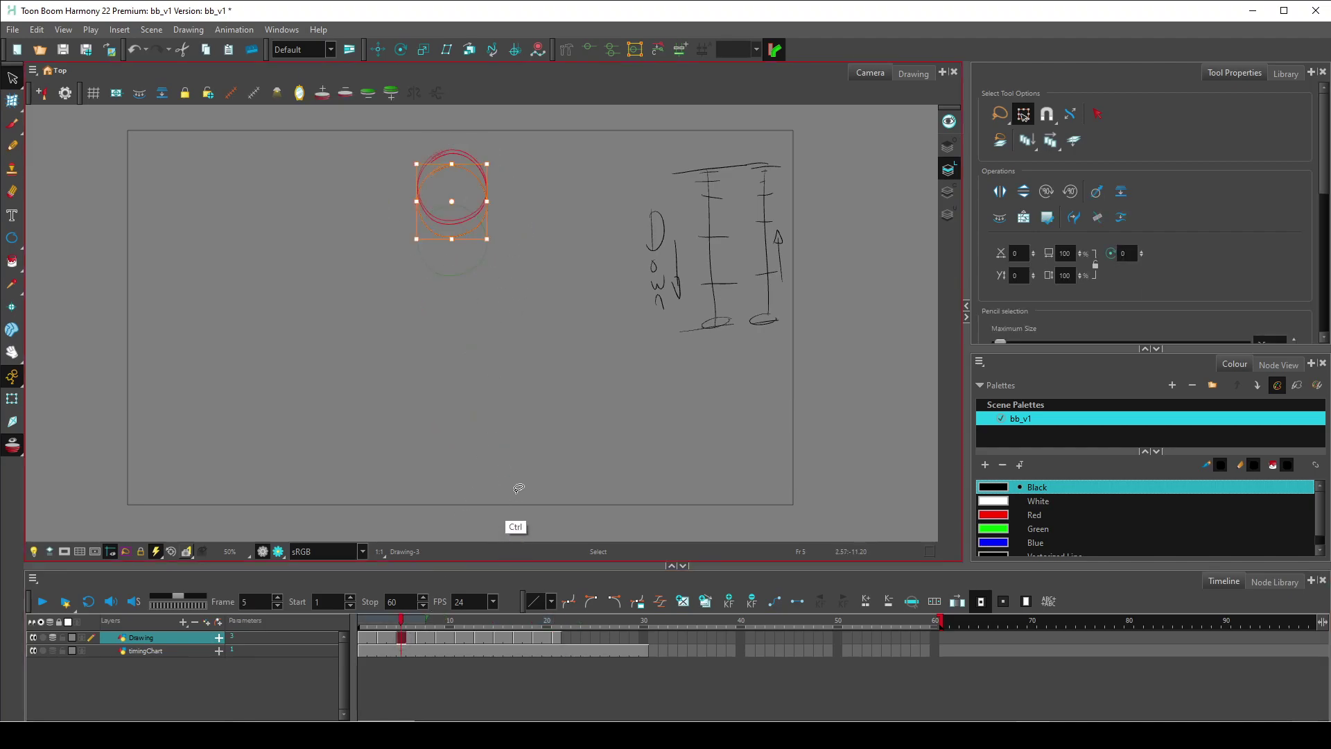
left_click(577, 639)
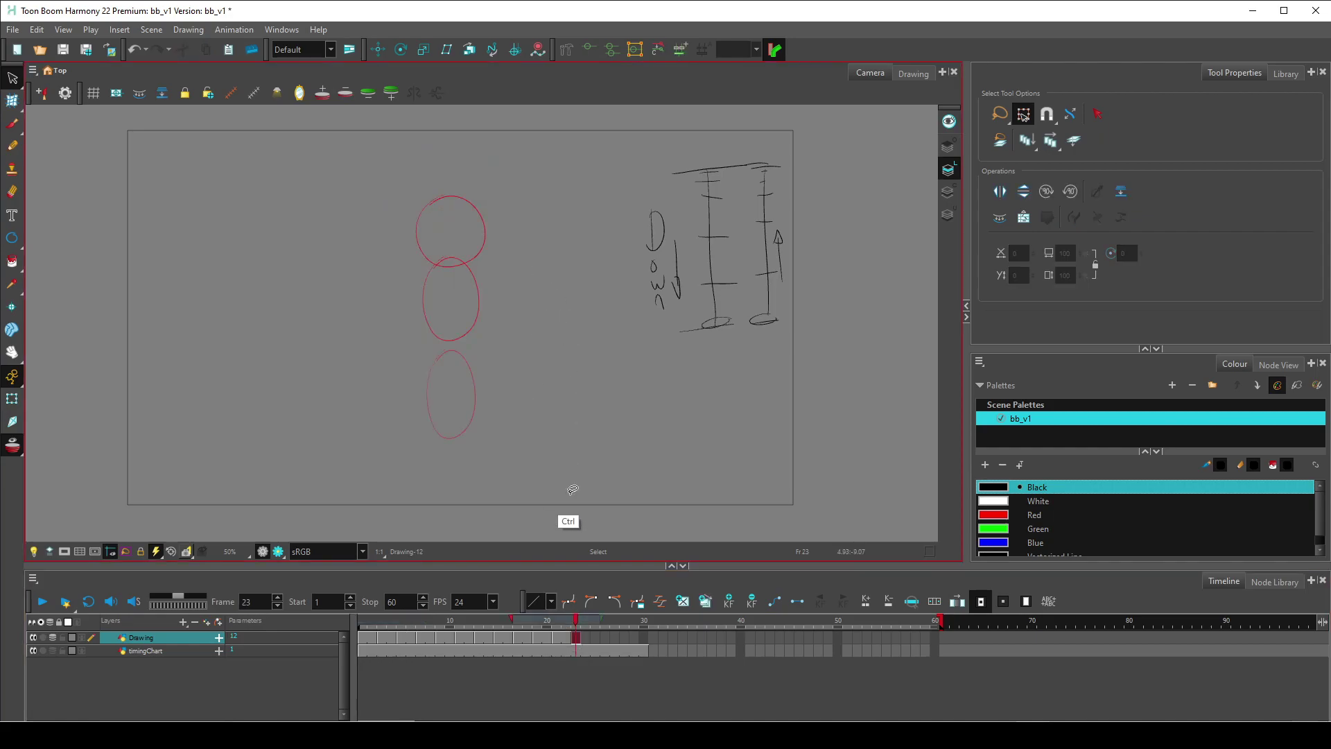
left_click(585, 639)
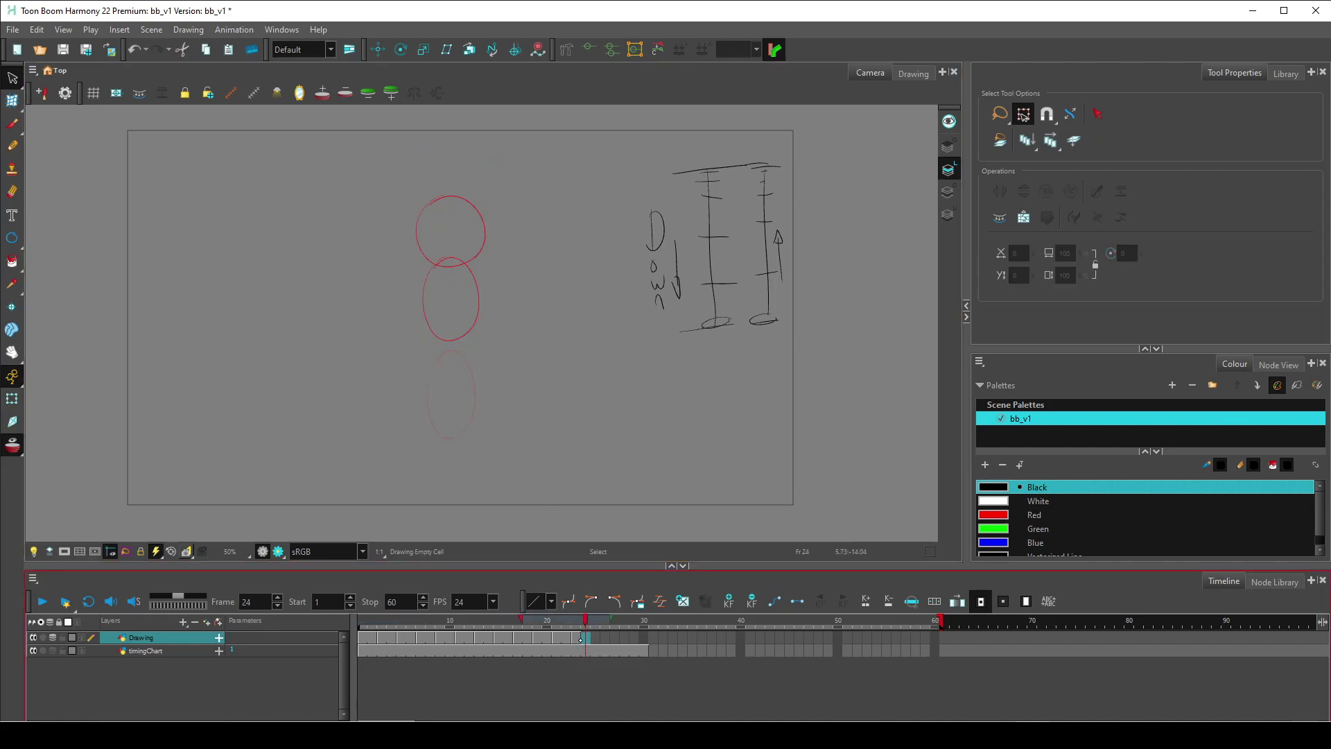
left_click(577, 639)
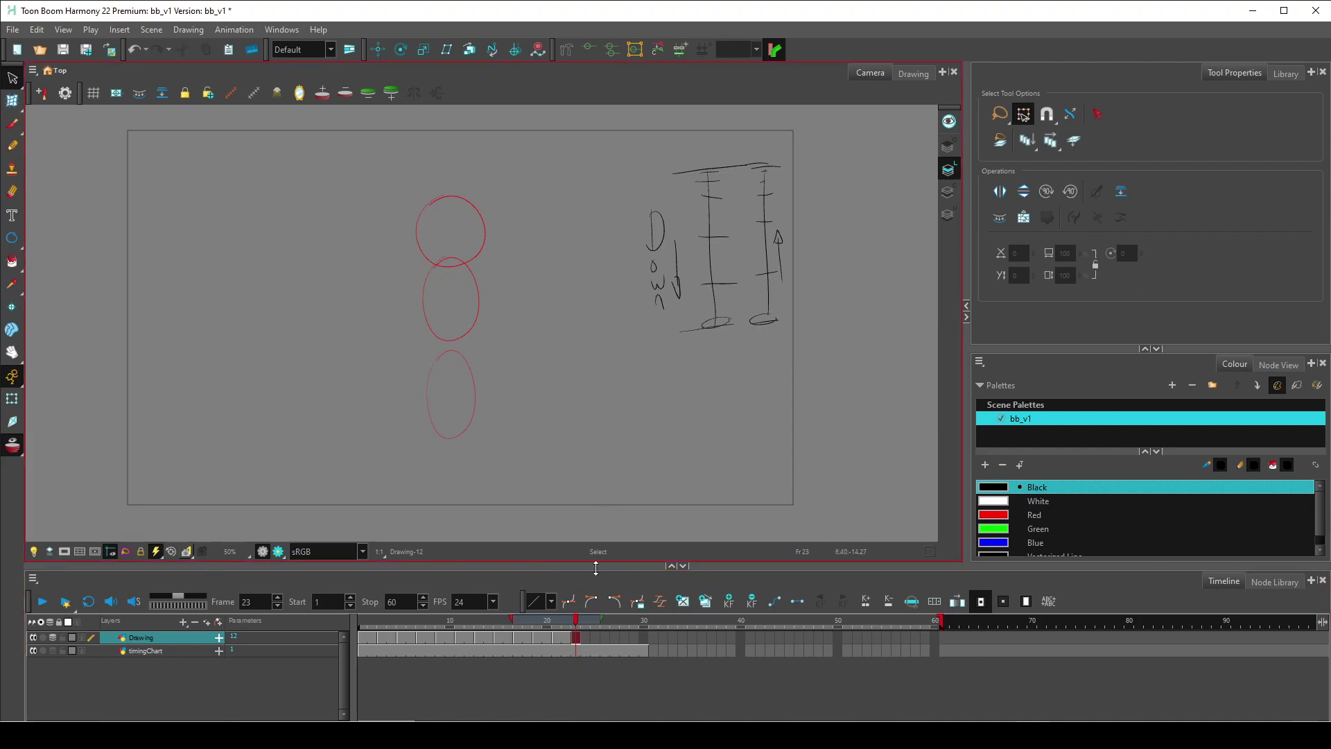
key("Delete")
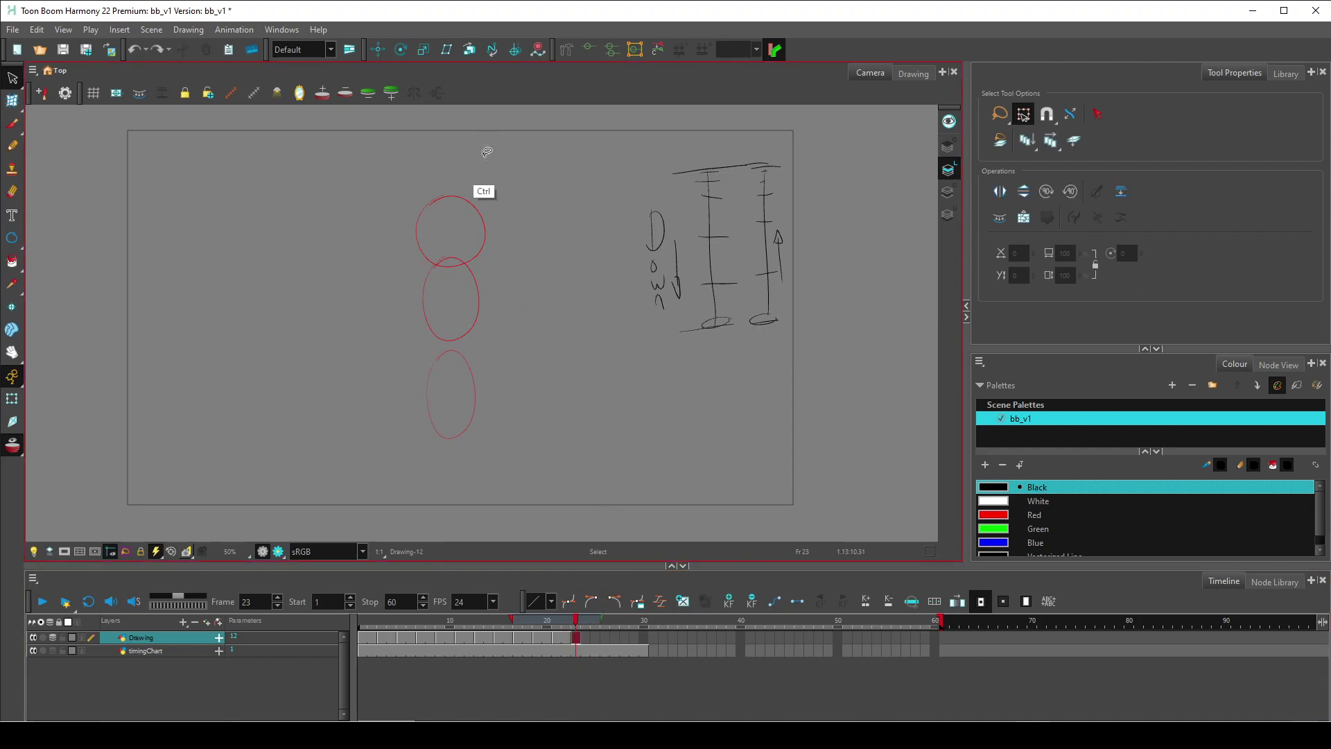
Copy the circle from frame 5 and paste it into frame 23.
left_click(575, 637)
left_click(402, 637)
mouse_move(424, 159)
left_mouse_down()
mouse_move(514, 272)
mouse_move(490, 386)
left_mouse_up()
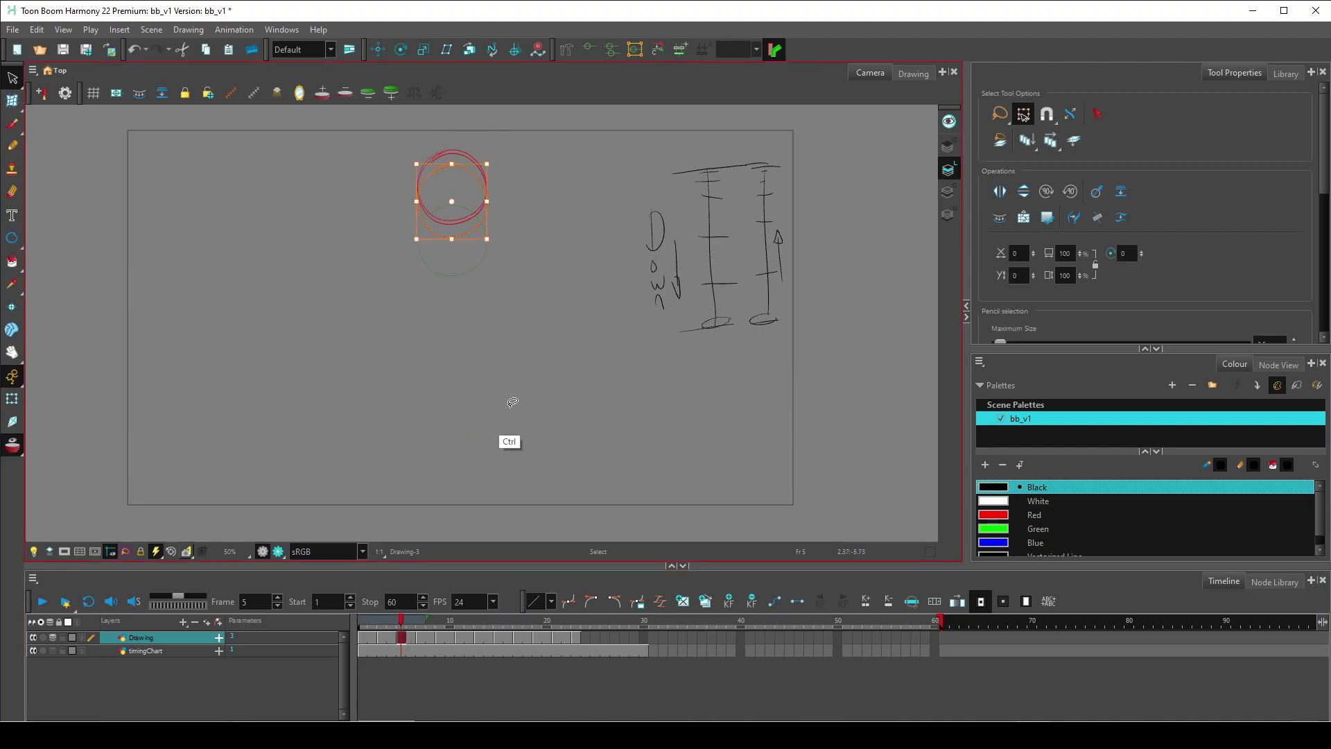
left_click(576, 637)
key("ctrl+v")
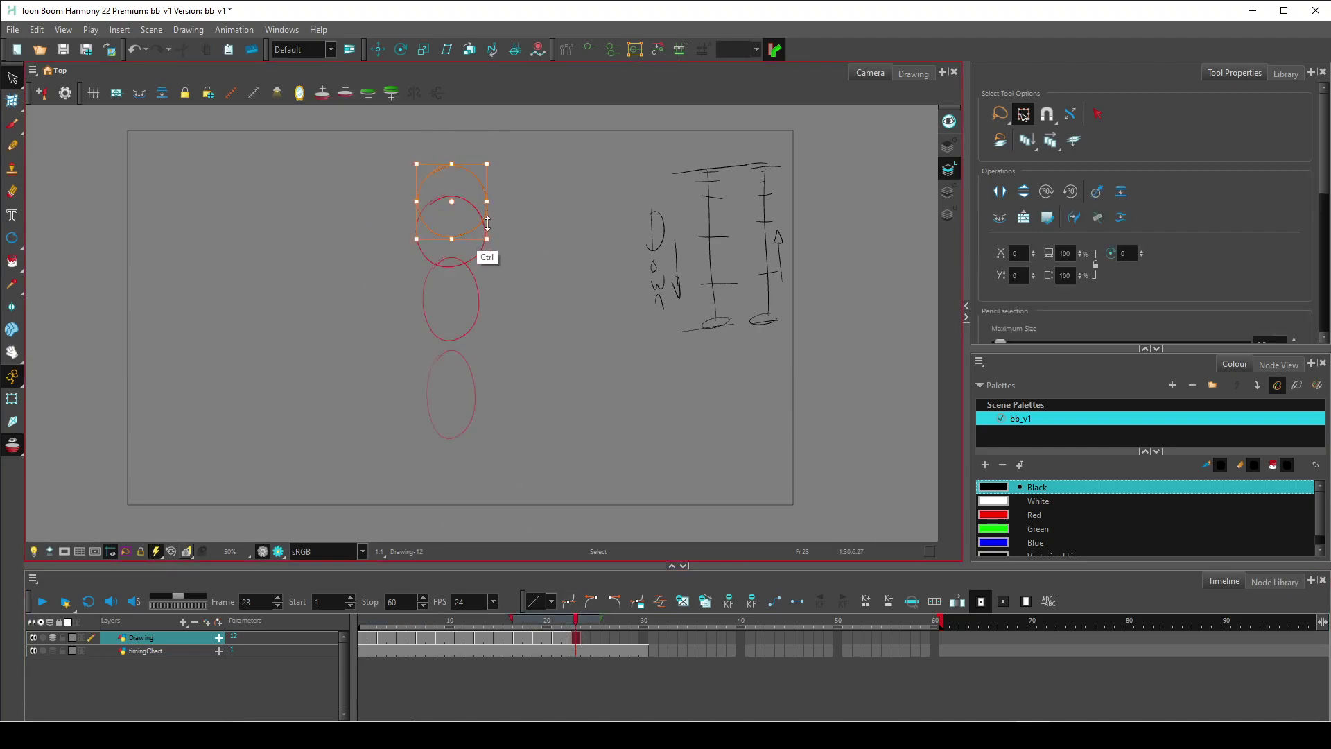
Copy the circle from frame 3 and paste it into frame 25.
left_click(402, 637)
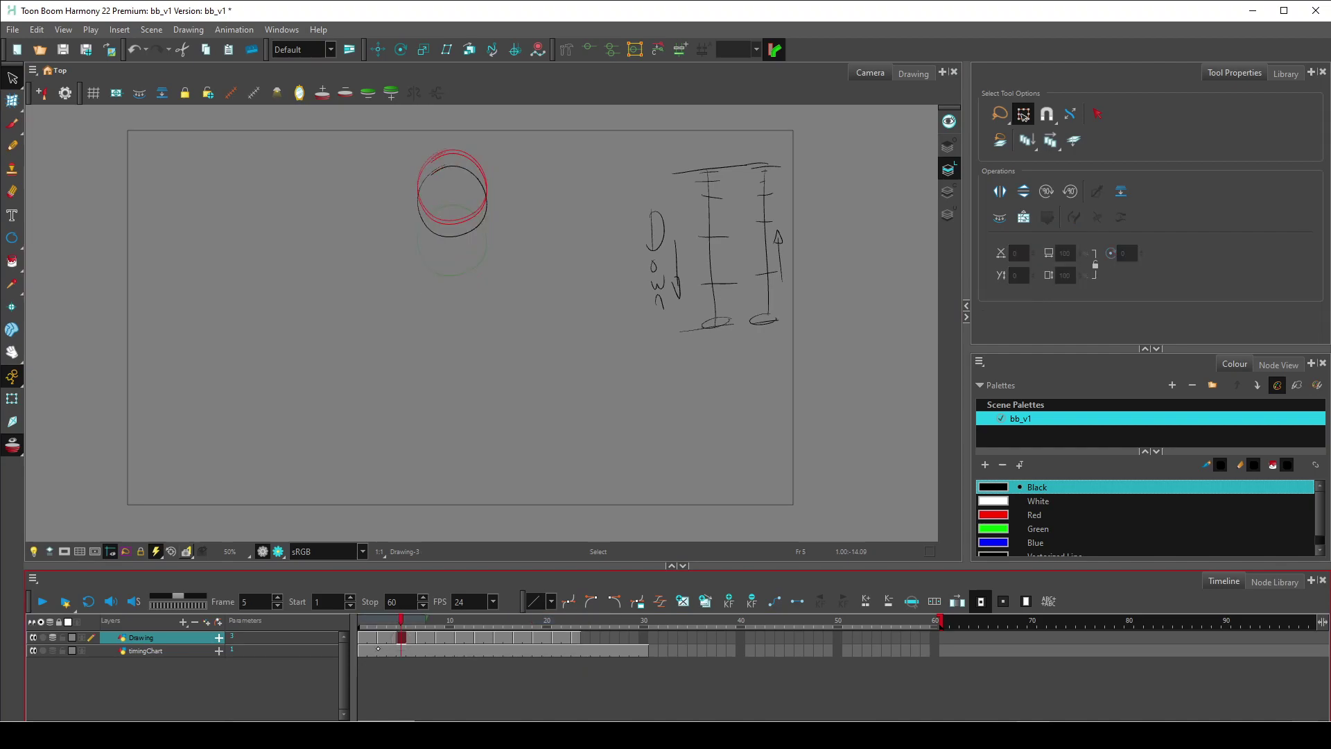
left_click(382, 637)
mouse_move(559, 218)
left_mouse_down()
mouse_move(381, 261)
mouse_move(514, 348)
left_mouse_up()
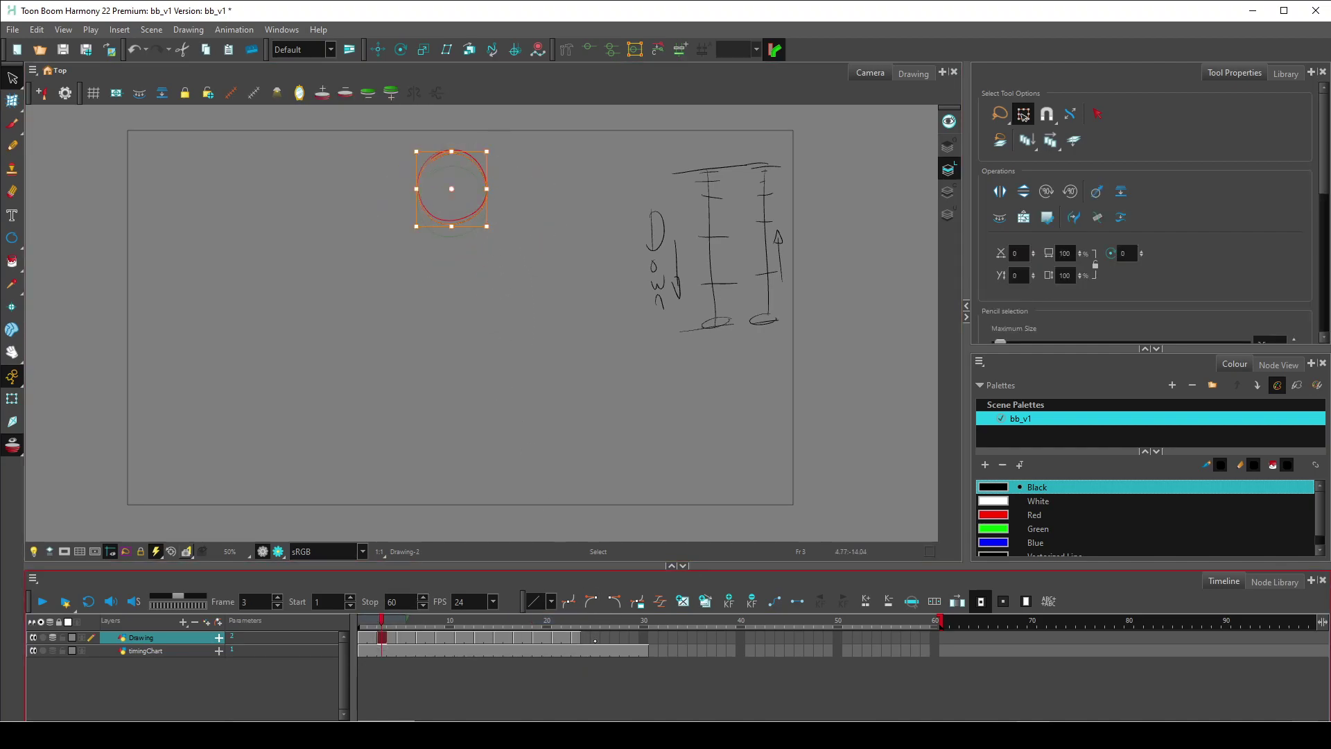
left_click(594, 637)
key("ctrl+v")
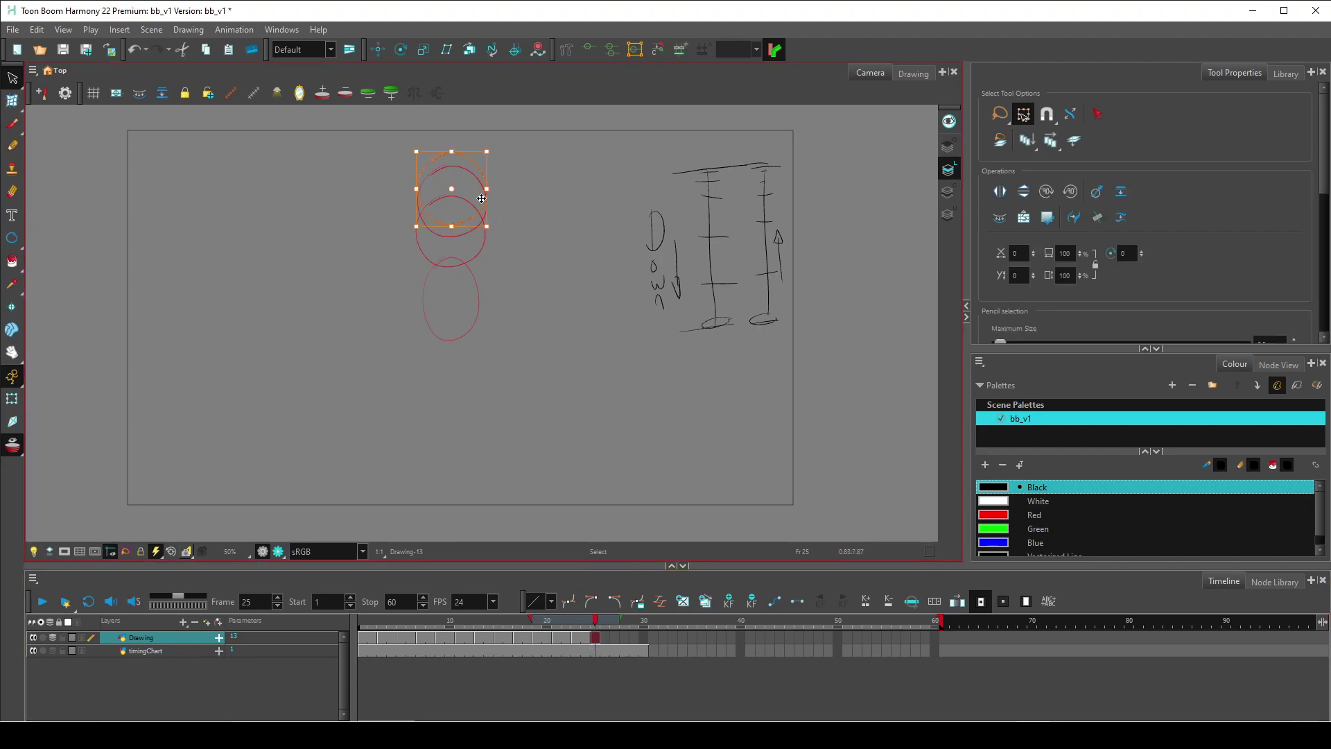
Copy the circle from frame 1 and paste it into frame 27.
left_click(594, 637)
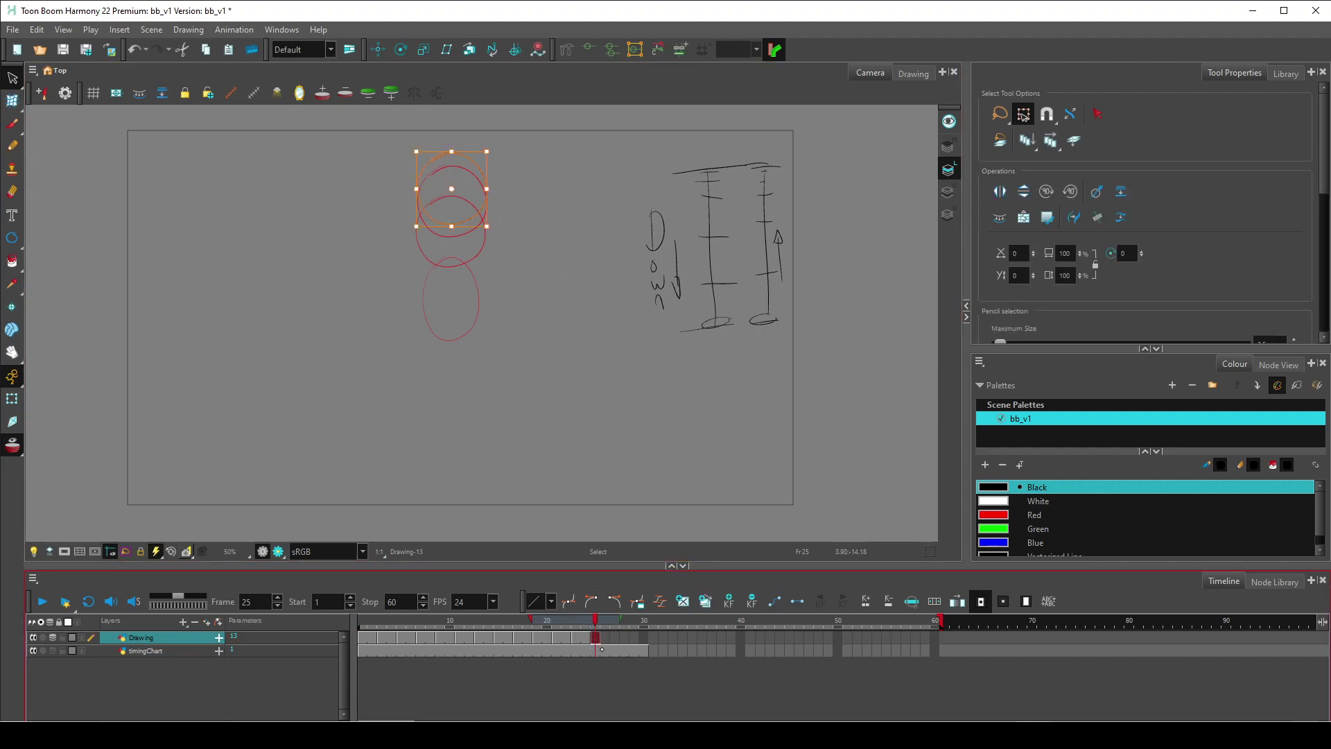
left_click(363, 637)
left_click(511, 313)
mouse_move(511, 313)
left_mouse_down()
mouse_move(426, 131)
mouse_move(527, 316)
left_mouse_up()
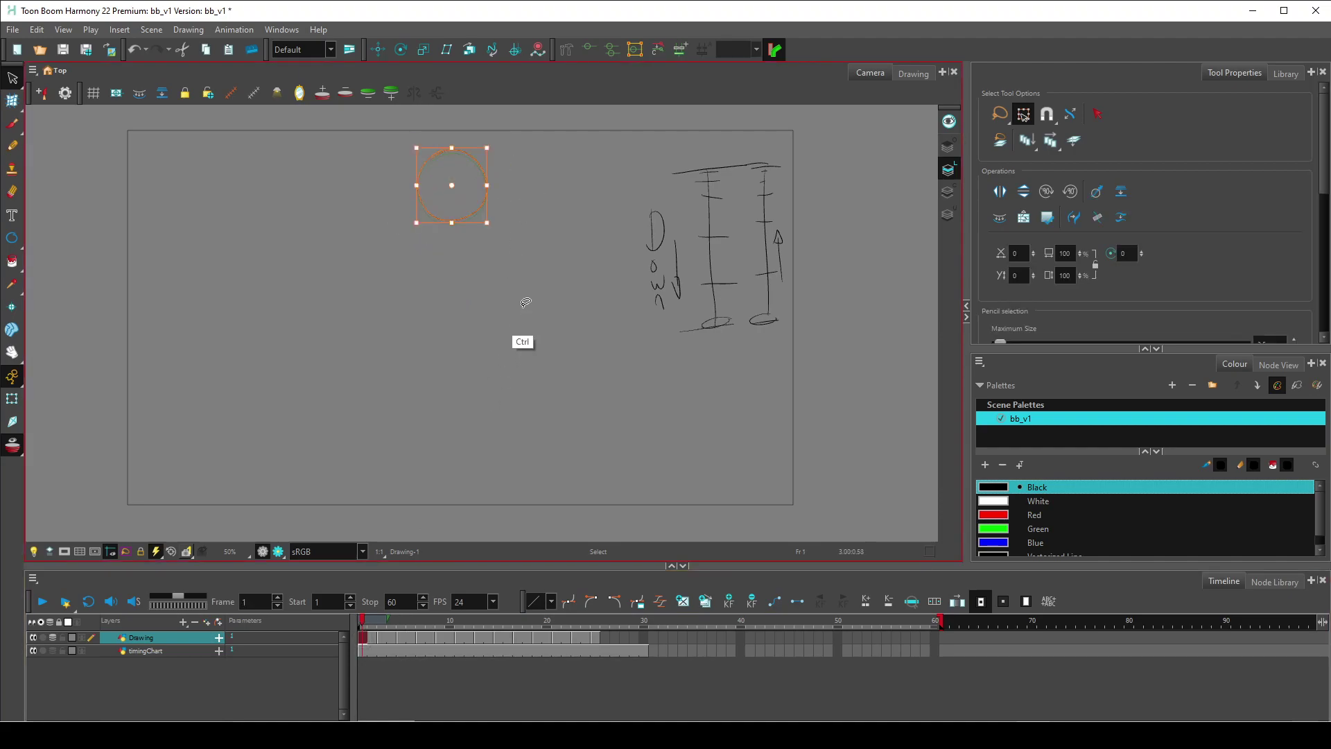
left_click(613, 638)
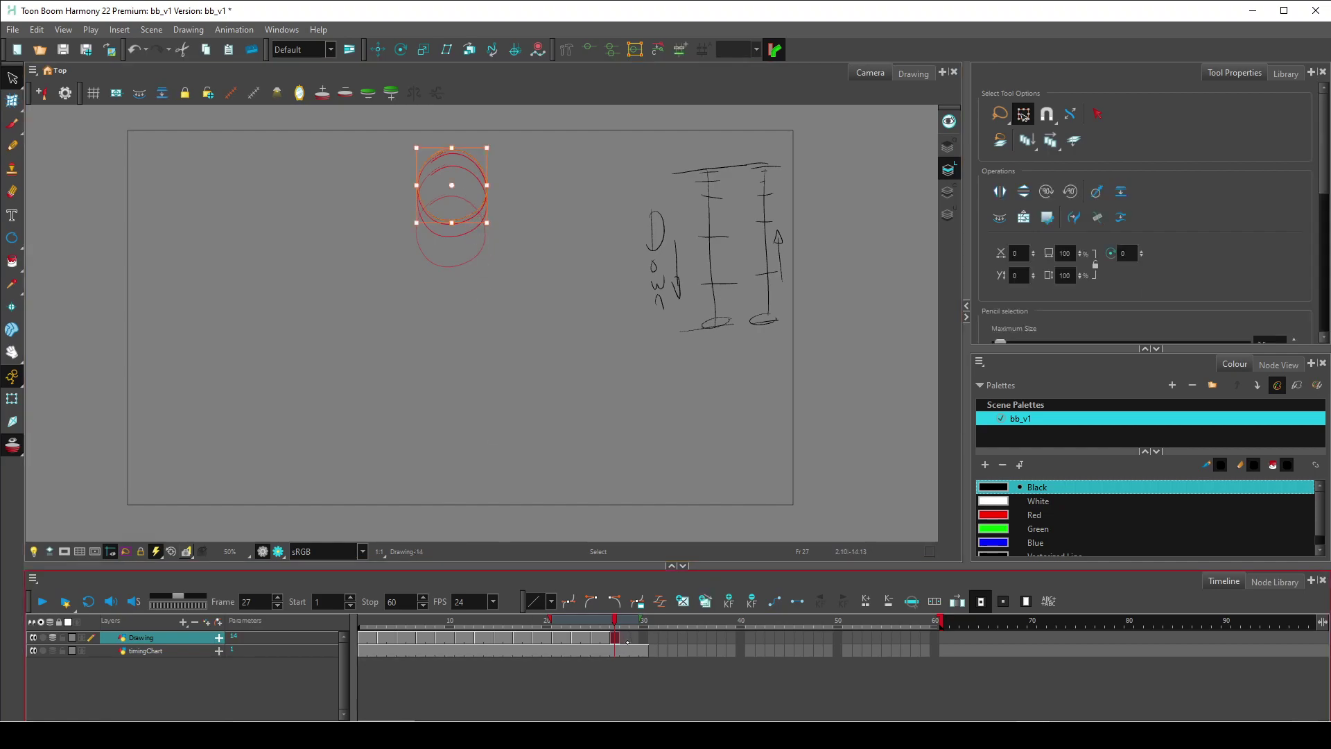
Paste the frame 1 circle into frame 29, move it up slightly above its original position, and hold it through frame 30.
left_click(626, 639)
left_click(634, 639)
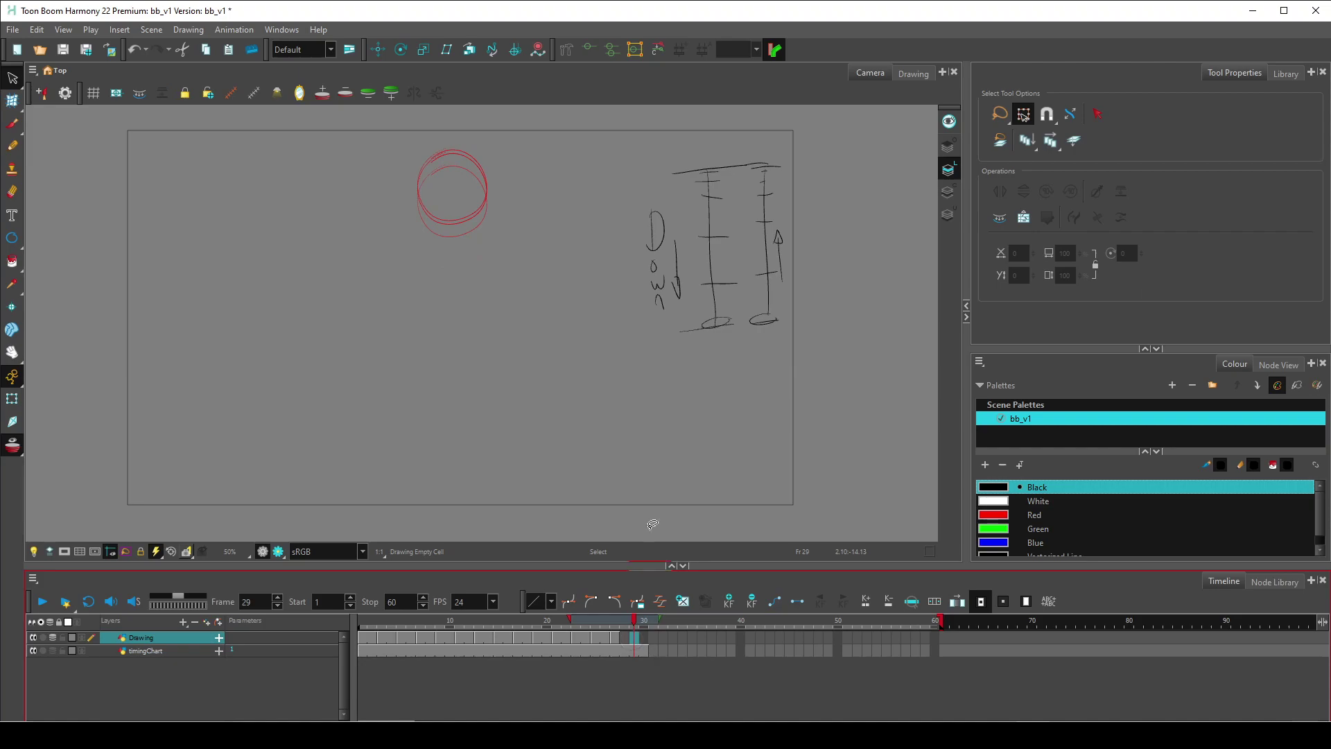
key("ctrl+v")
key("Escape")
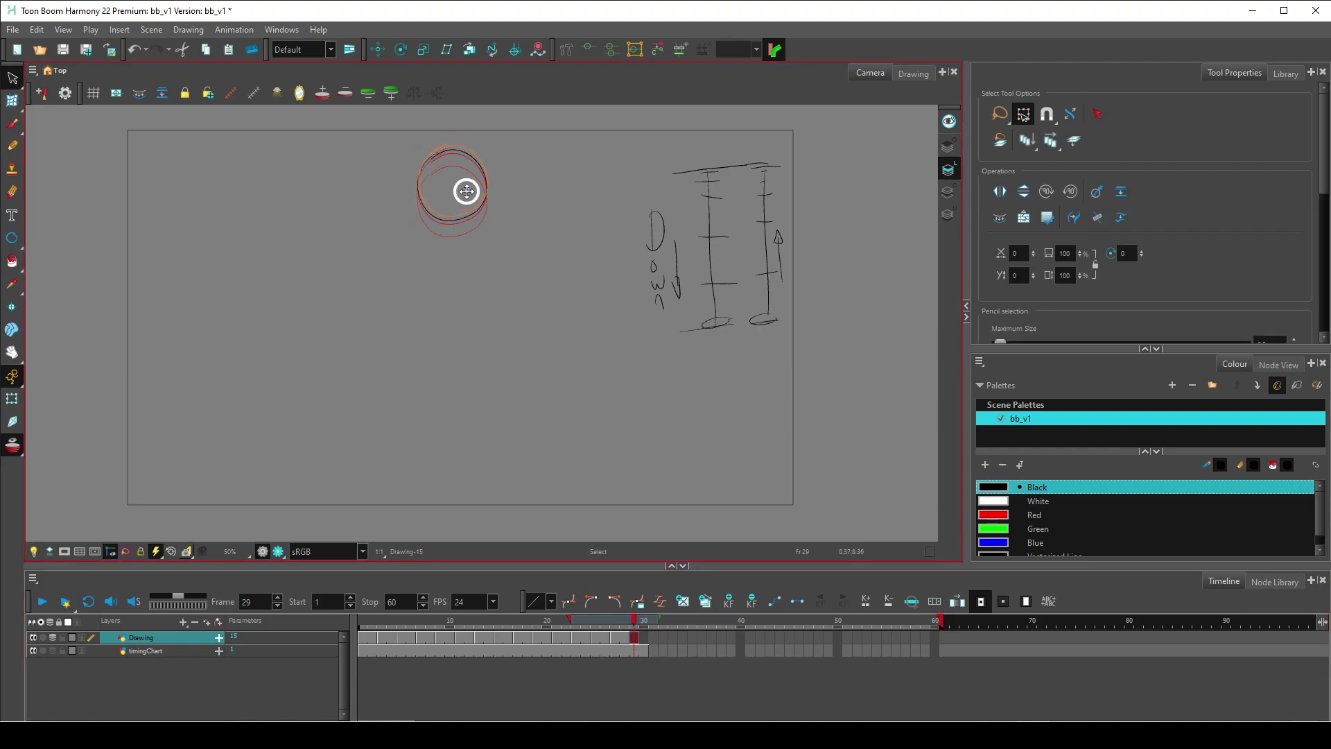
left_click(467, 192)
left_click(603, 417)
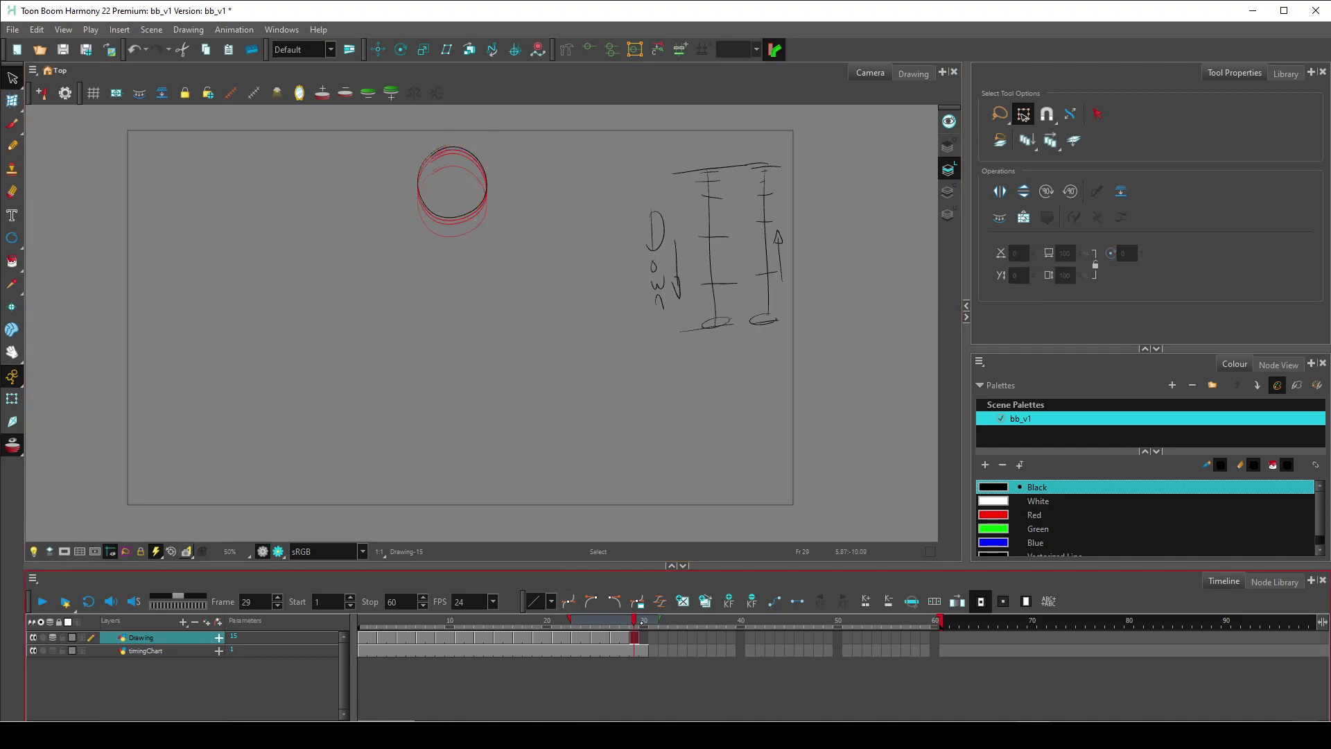
key("period")
left_click(556, 497)
key("ctrl+v")
Play the animation from the start, shorten the scene to end at frame 30, and turn on looped playback.
mouse_move(643, 621)
left_mouse_down()
mouse_move(380, 618)
mouse_move(562, 604)
mouse_move(638, 618)
mouse_move(320, 615)
left_mouse_up()
left_click(43, 601)
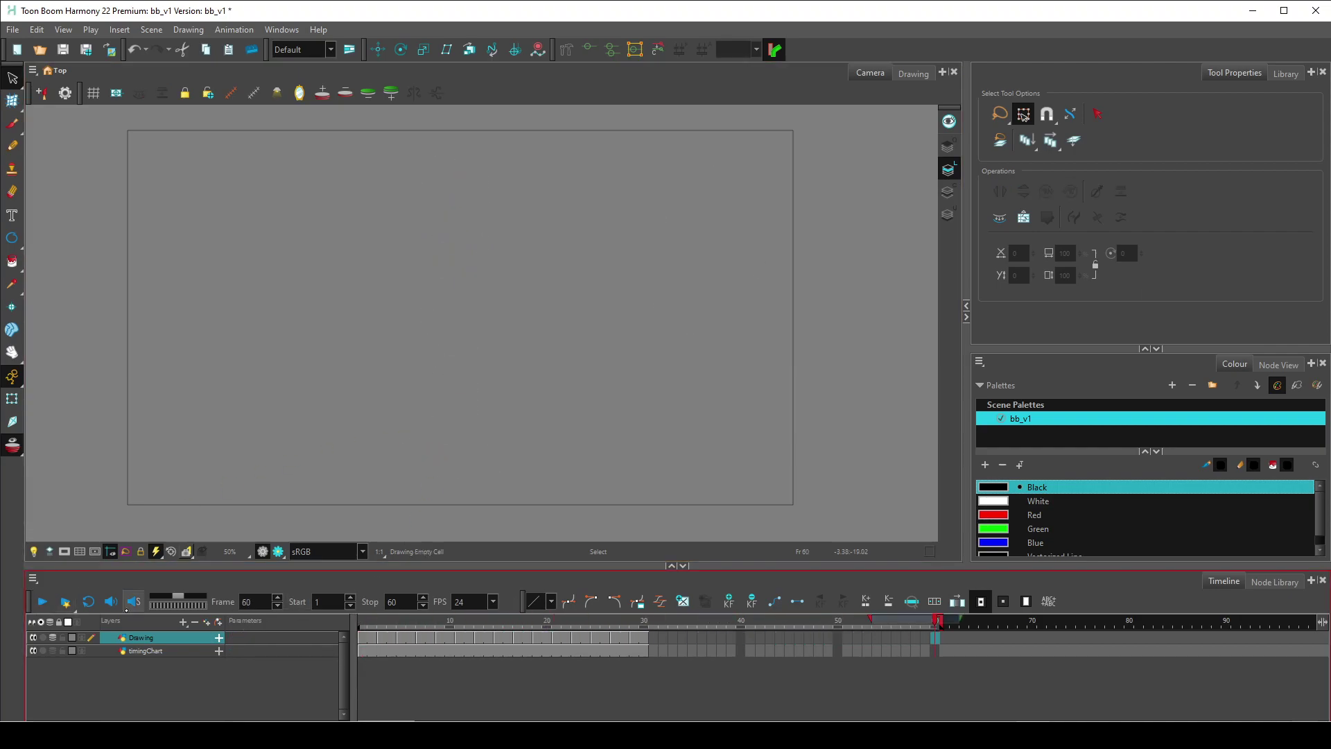
left_click_drag(943, 621, 646, 622)
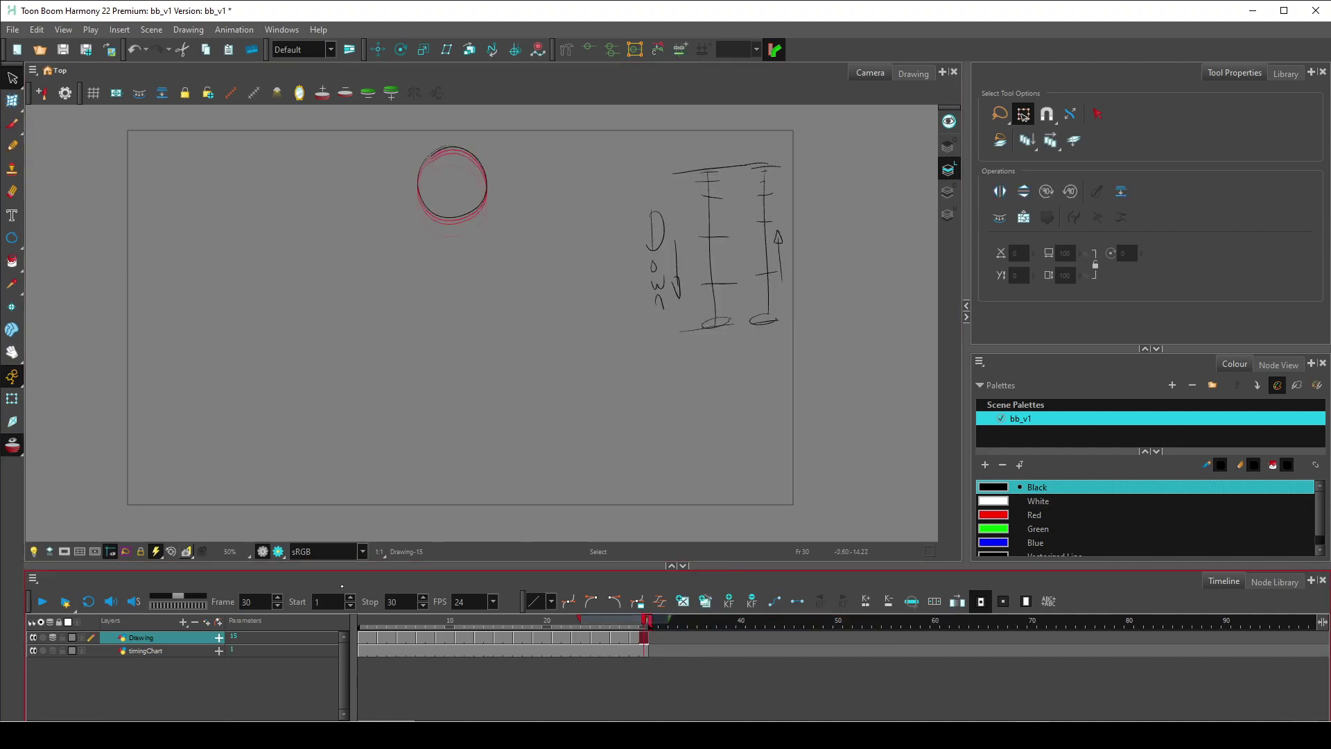
left_click(88, 601)
Save the scene and play the looped bounce.
left_click(13, 30)
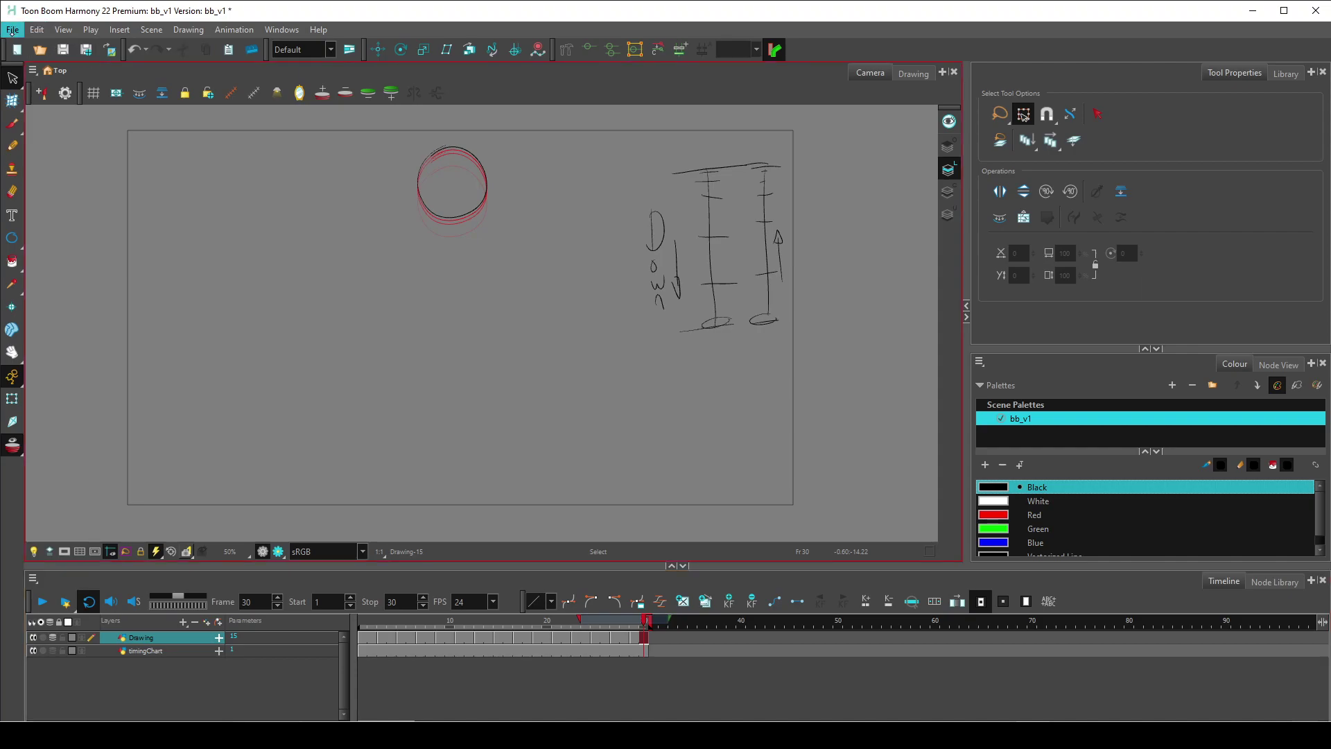
left_click(46, 111)
key("Return")
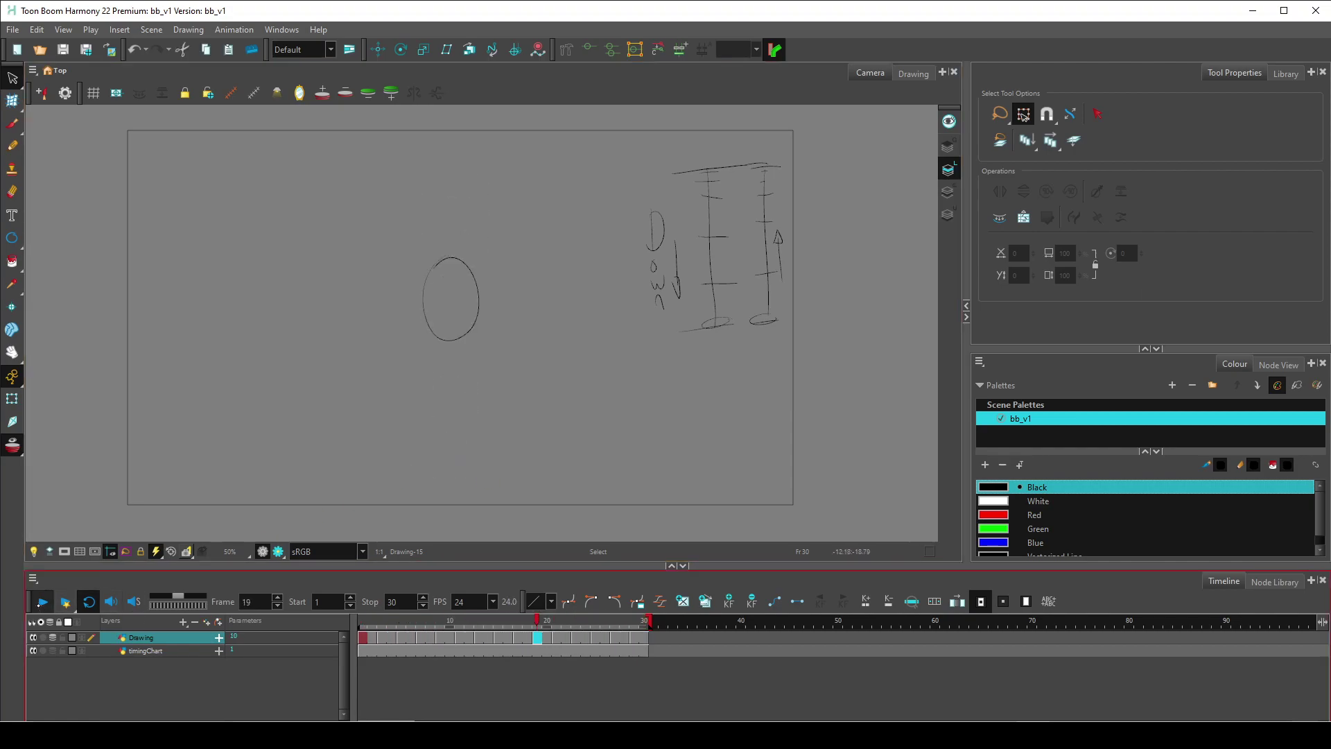
key("Return")
Rename the Drawing layer to "line".
double_click(141, 637)
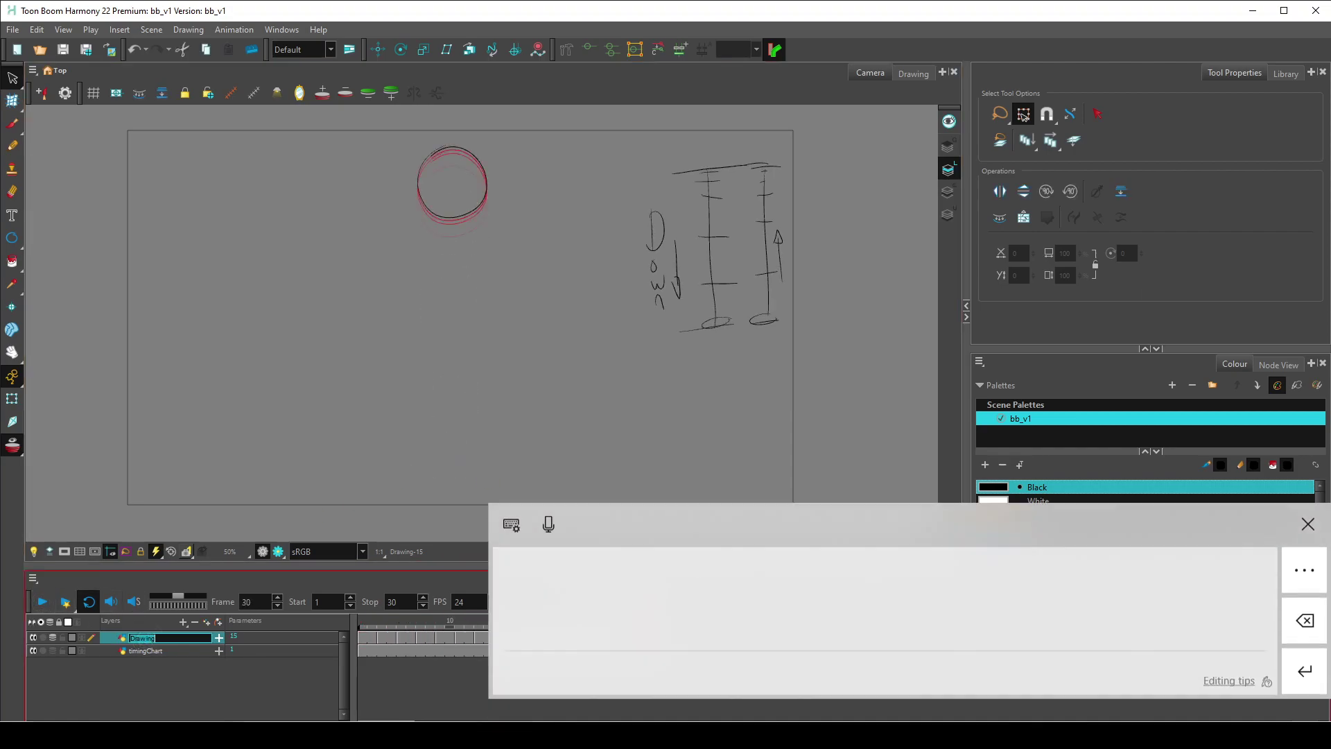
type("line")
key("Return")
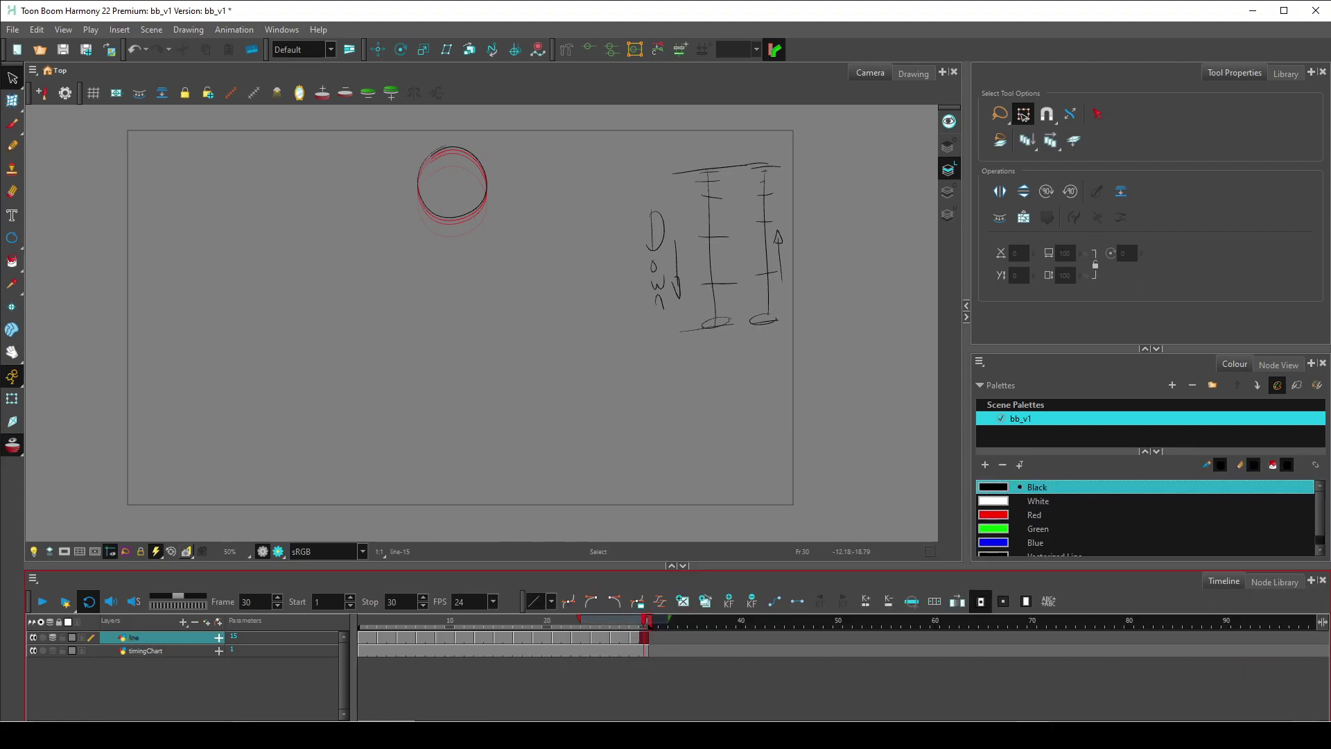
Add a Colour-Card layer directly above the timingChart layer.
left_click(165, 650)
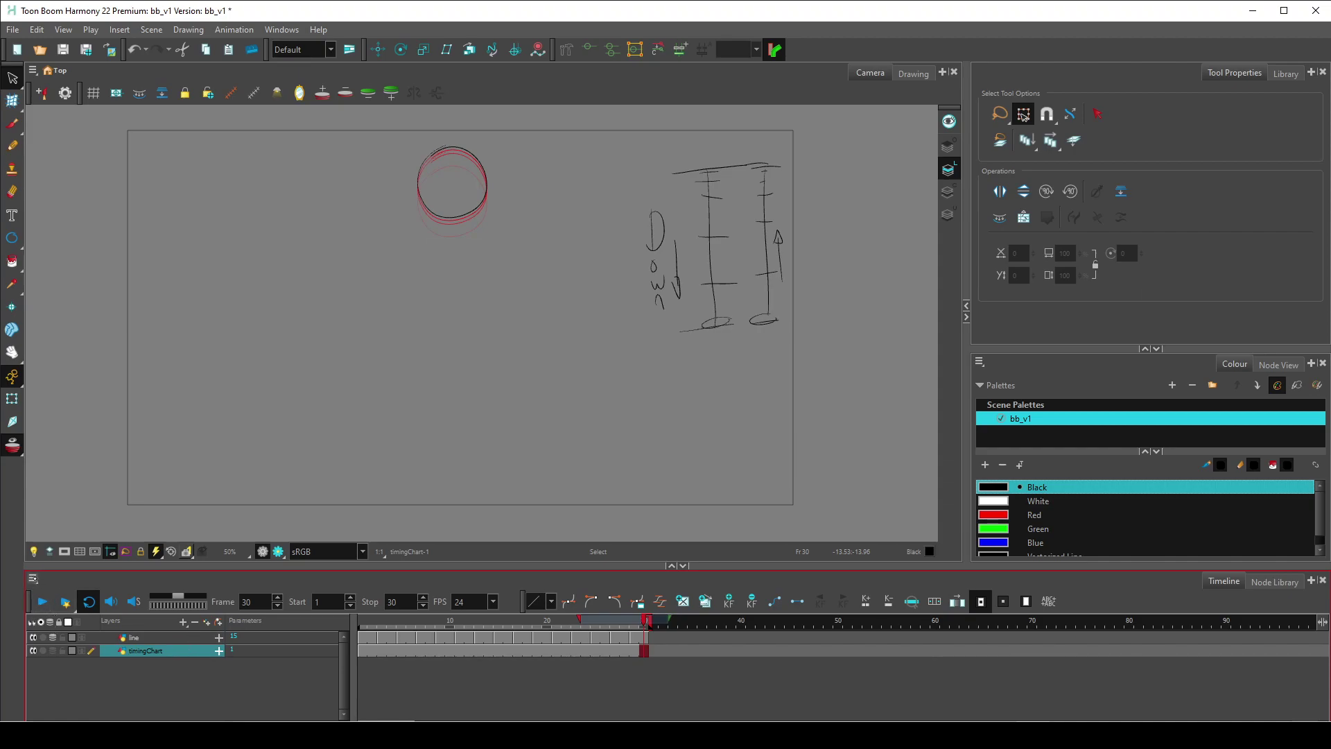
left_click(184, 623)
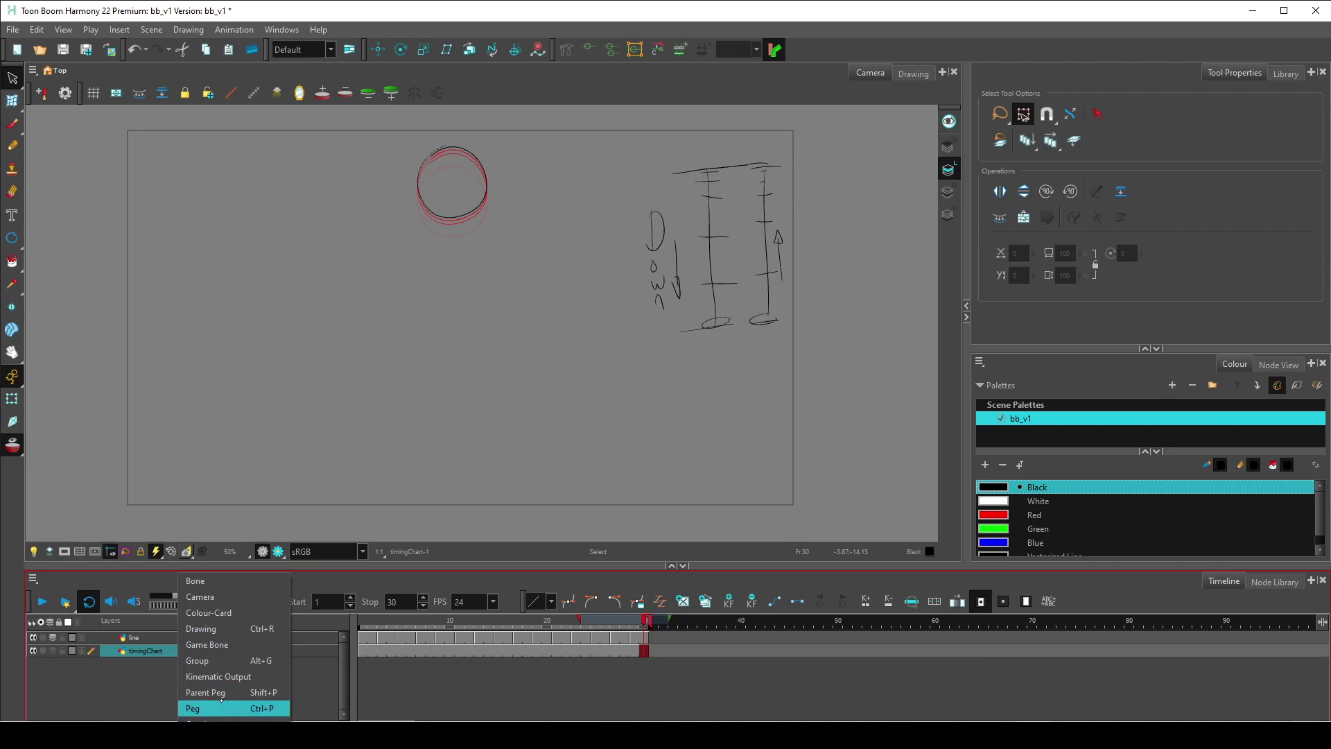
left_click(208, 613)
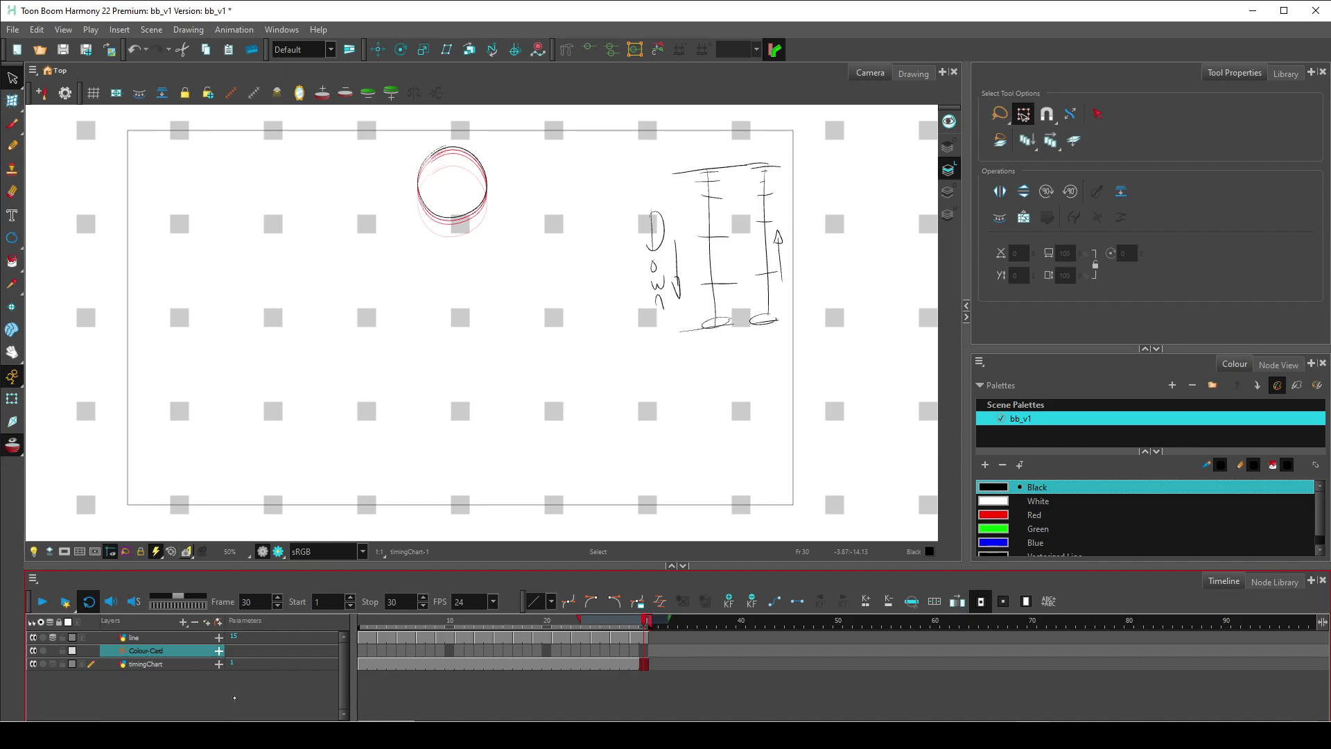
Set the colour card to a muted tan with red 187, green 165 and blue 113.
double_click(195, 653)
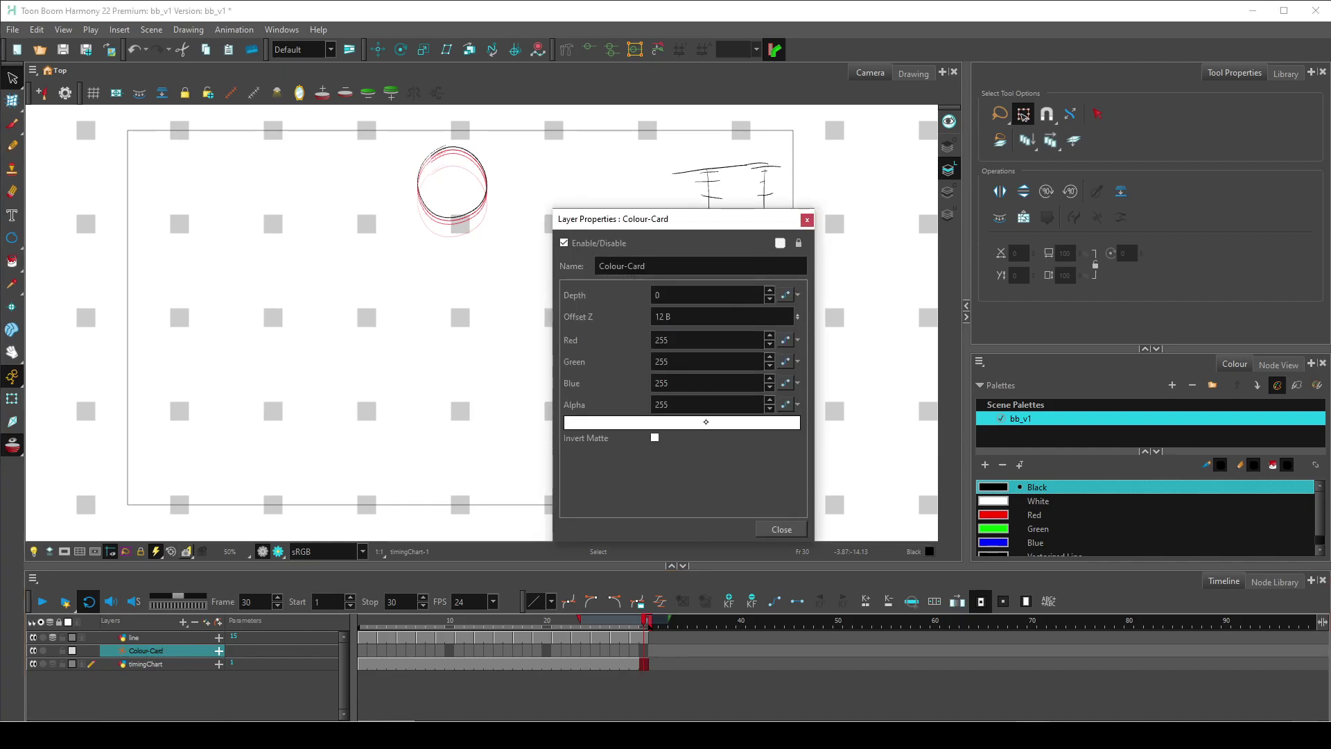
left_click(721, 423)
left_click(677, 365)
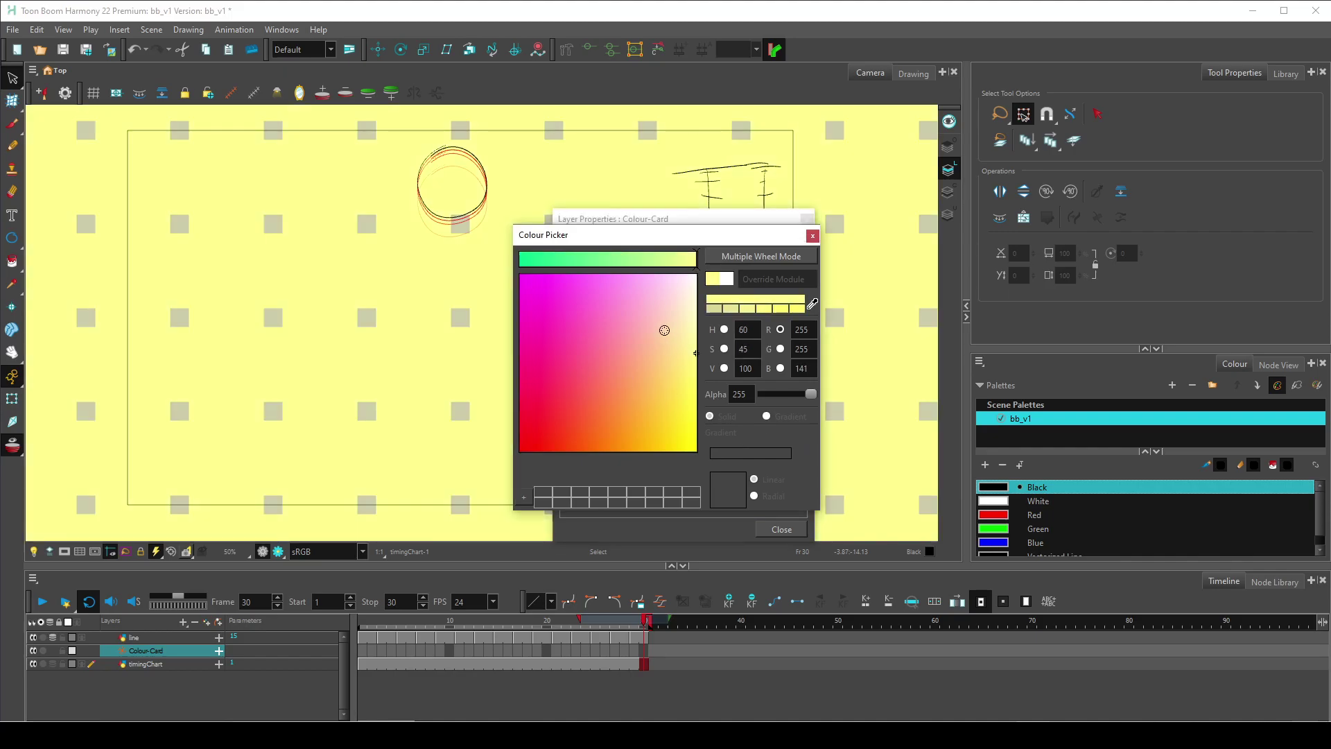
left_click(668, 363)
left_click(677, 344)
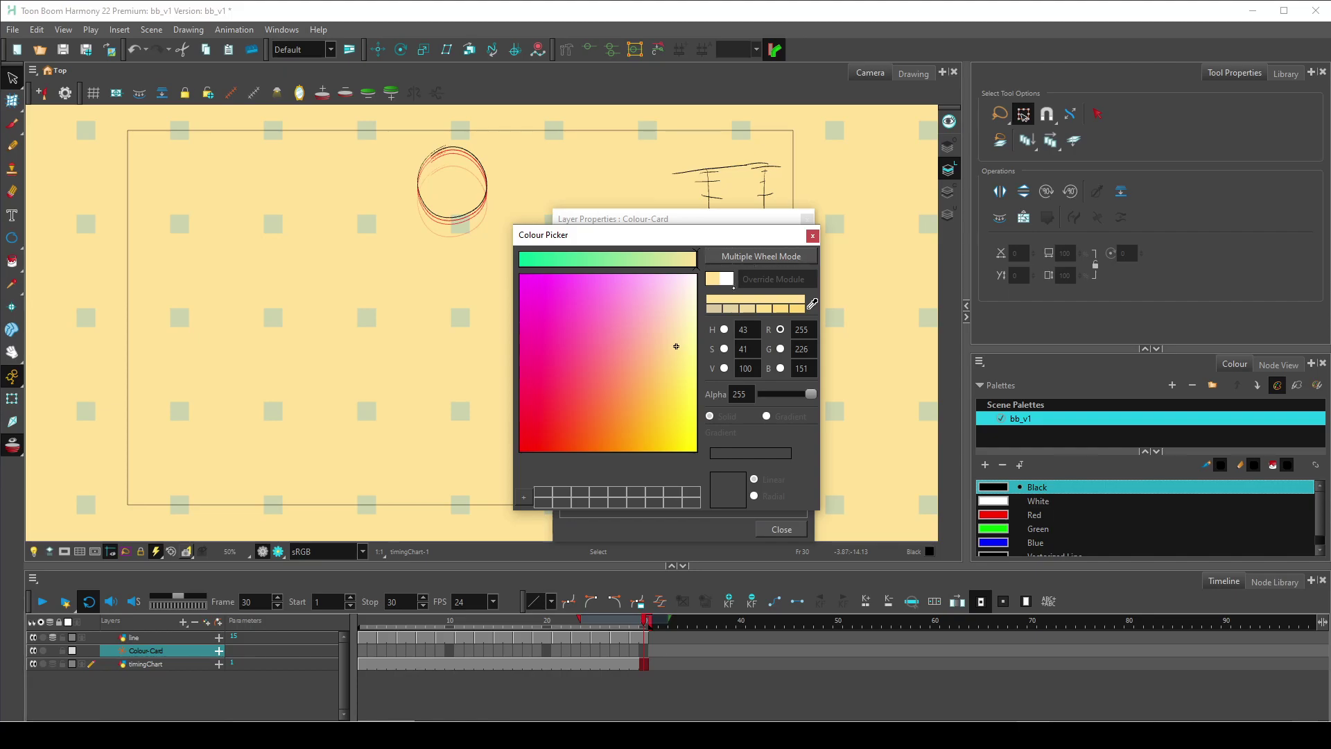
left_click(750, 257)
left_click(707, 326)
left_click(706, 310)
left_click(705, 308)
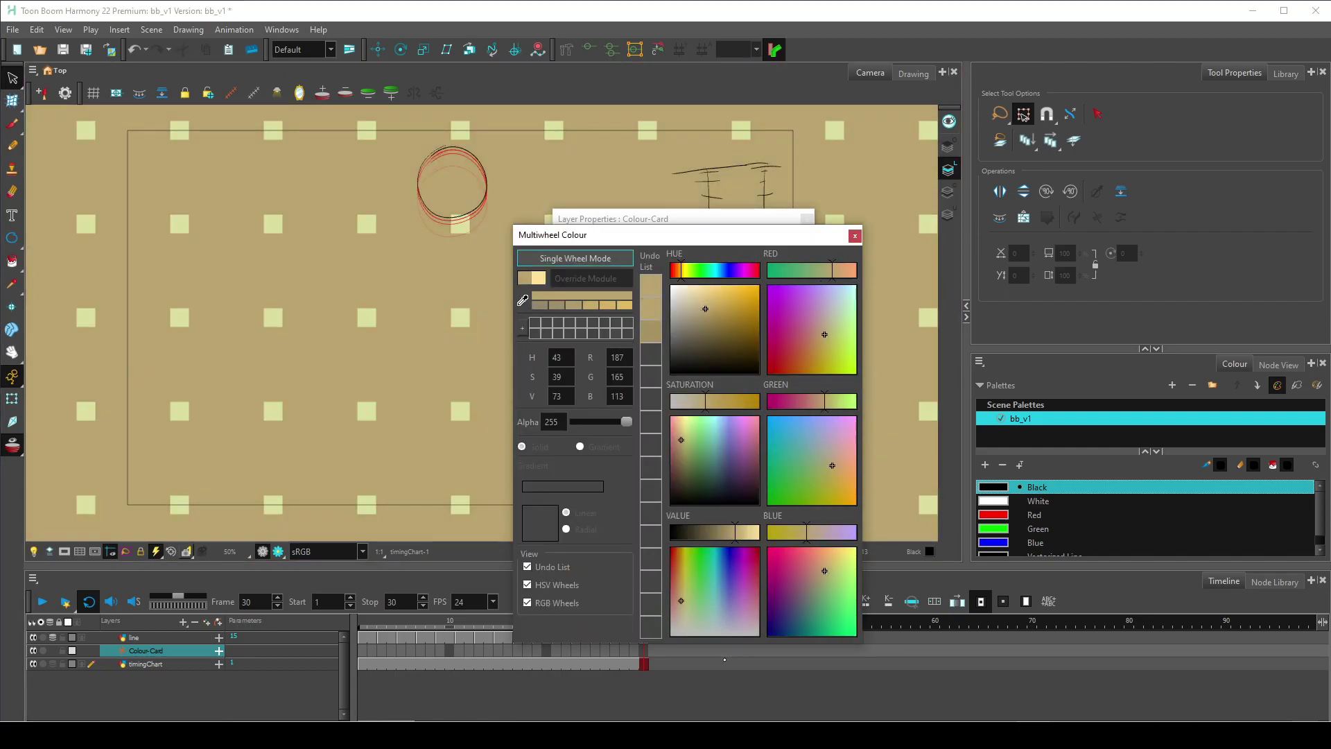
left_click(855, 235)
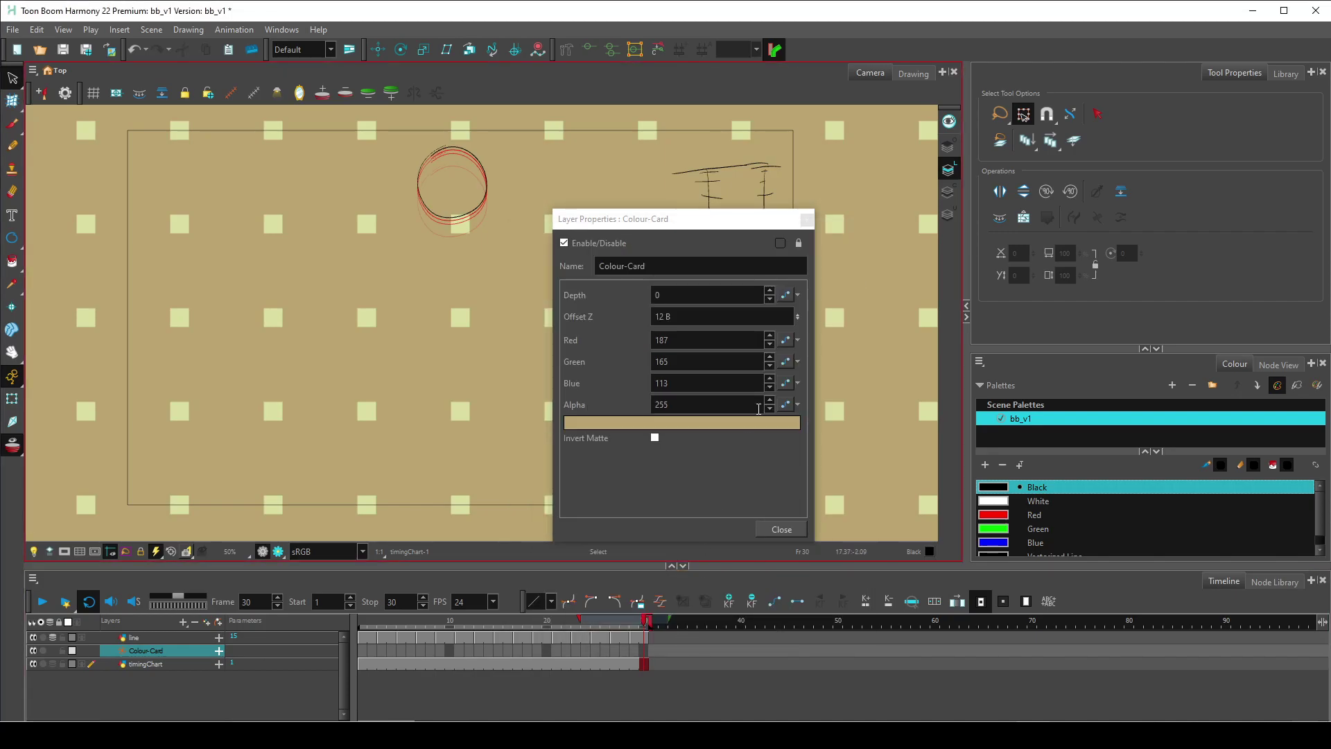
left_click(781, 529)
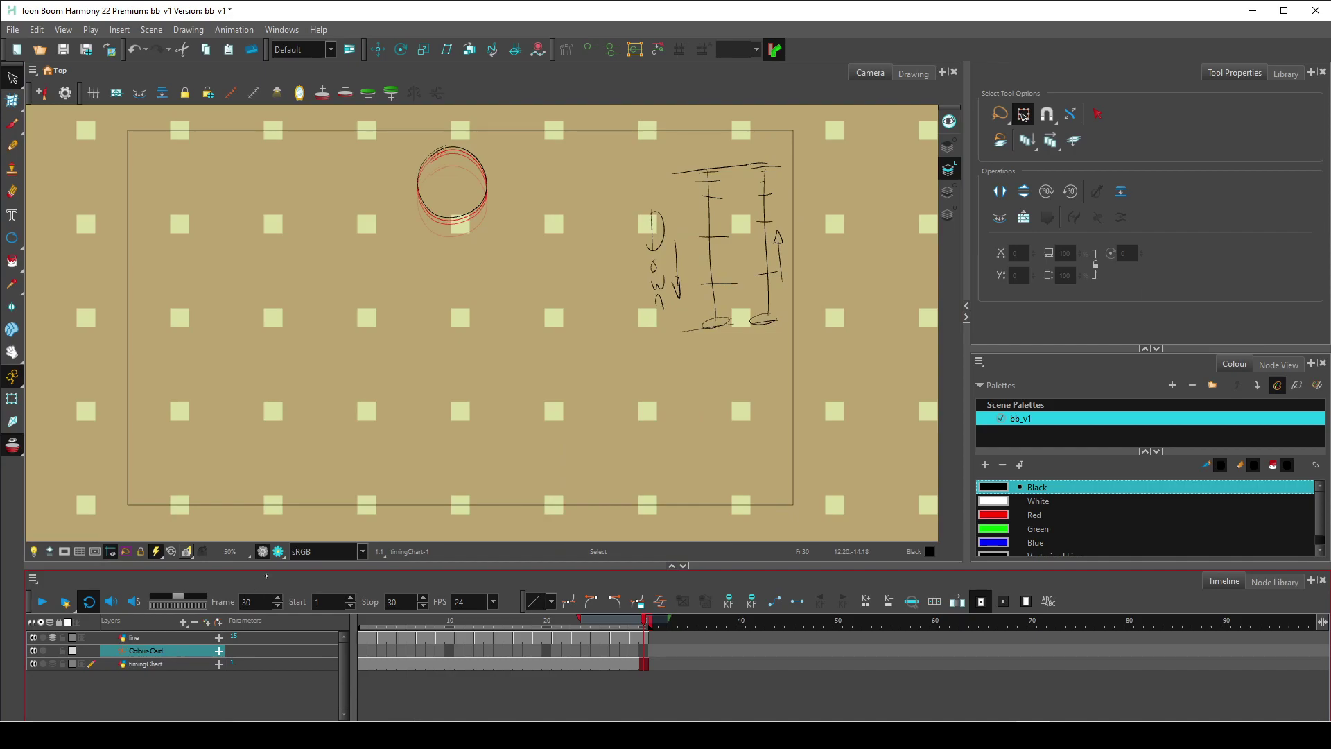
Display the camera view in Render View and hide the timingChart layer.
left_click(278, 551)
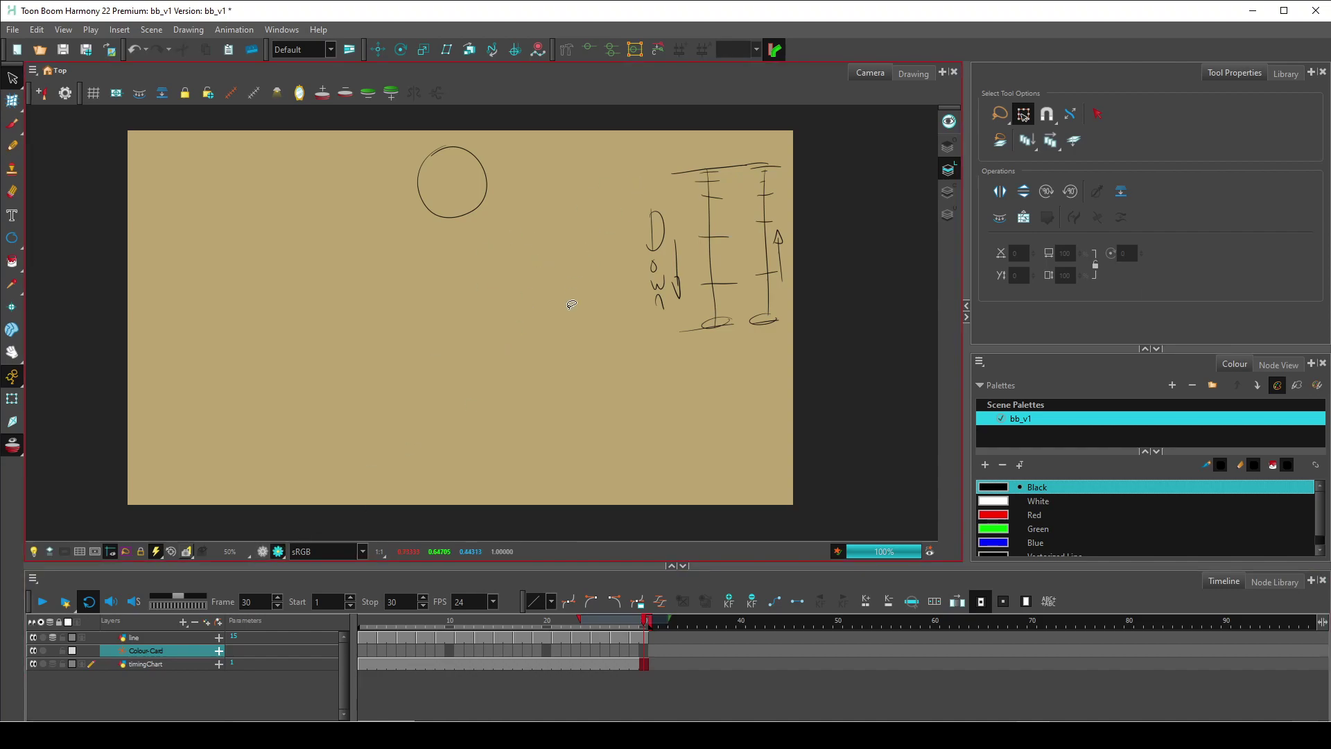
left_click(32, 664)
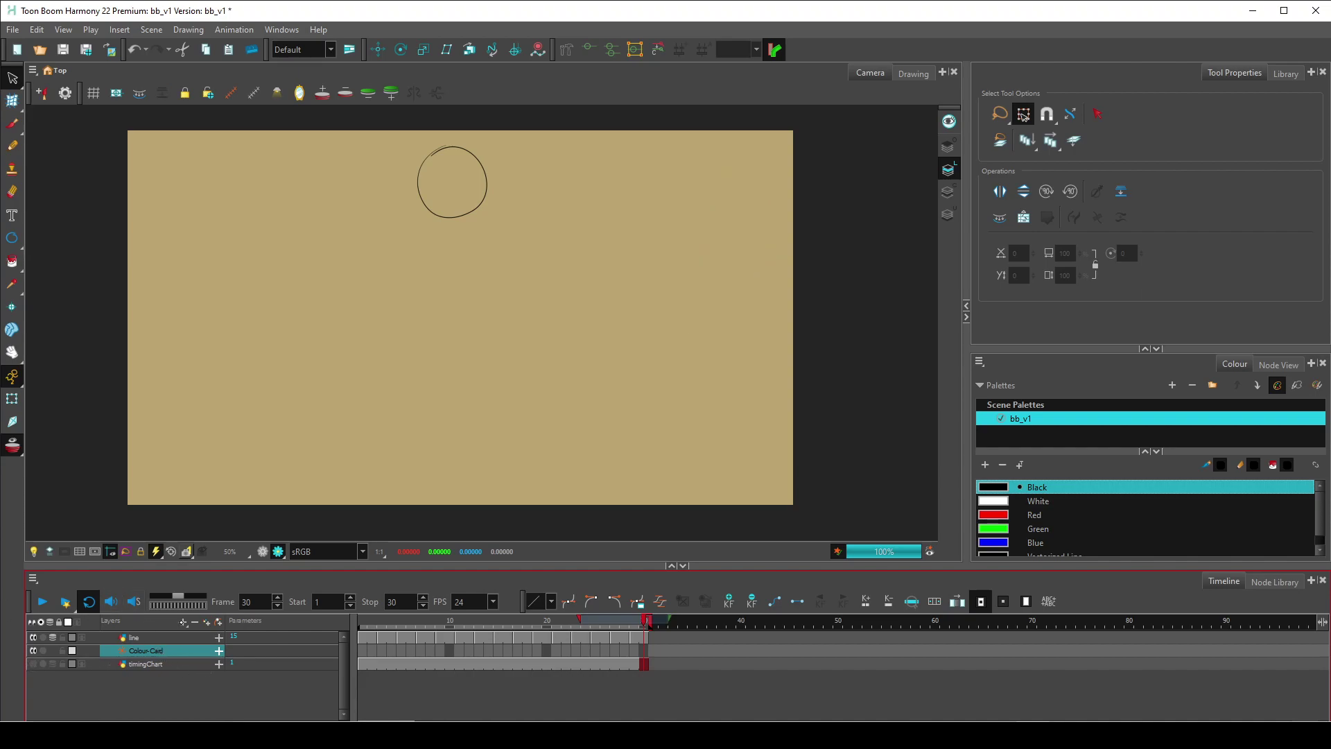
Add a drawing layer named "color" above the colour card, with overlay, line, colour and underlay art all set to Bitmap.
left_click(184, 622)
left_click(208, 628)
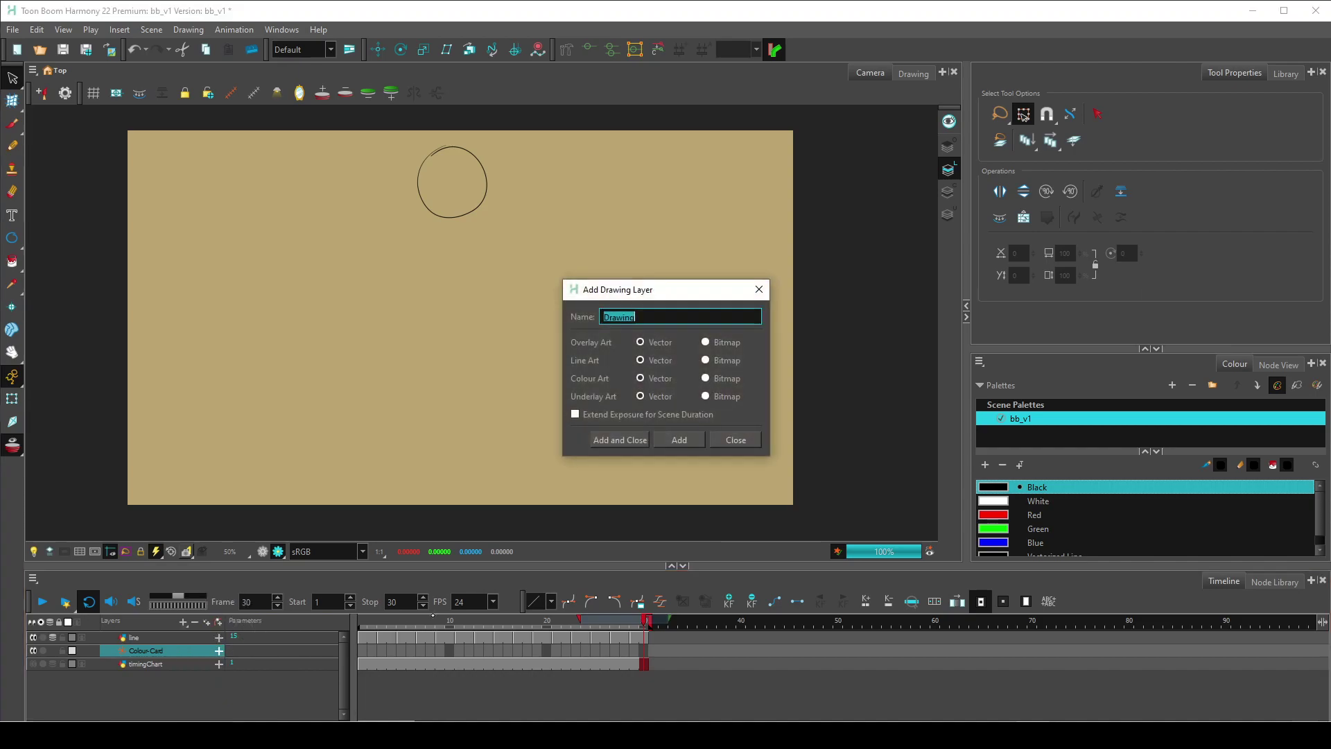
left_click(705, 341)
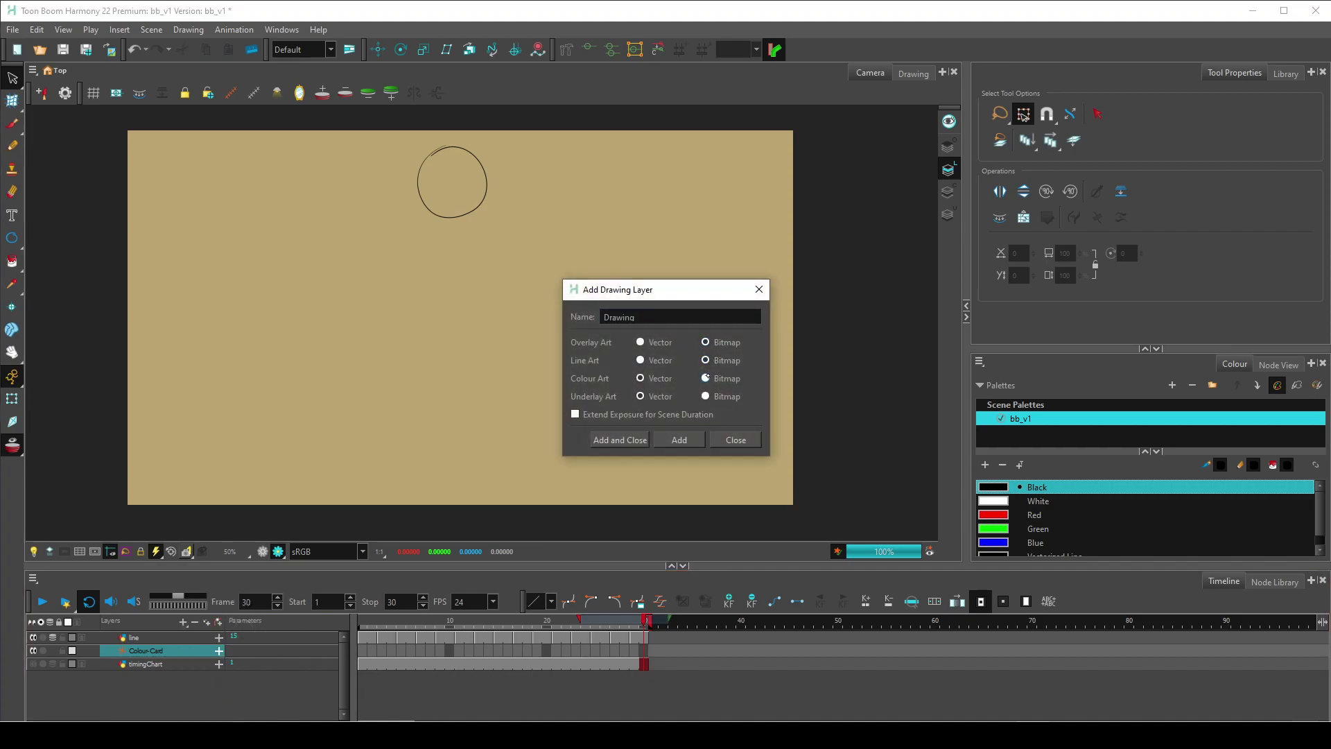
left_click(648, 316)
left_click_drag(663, 325, 581, 318)
type("color")
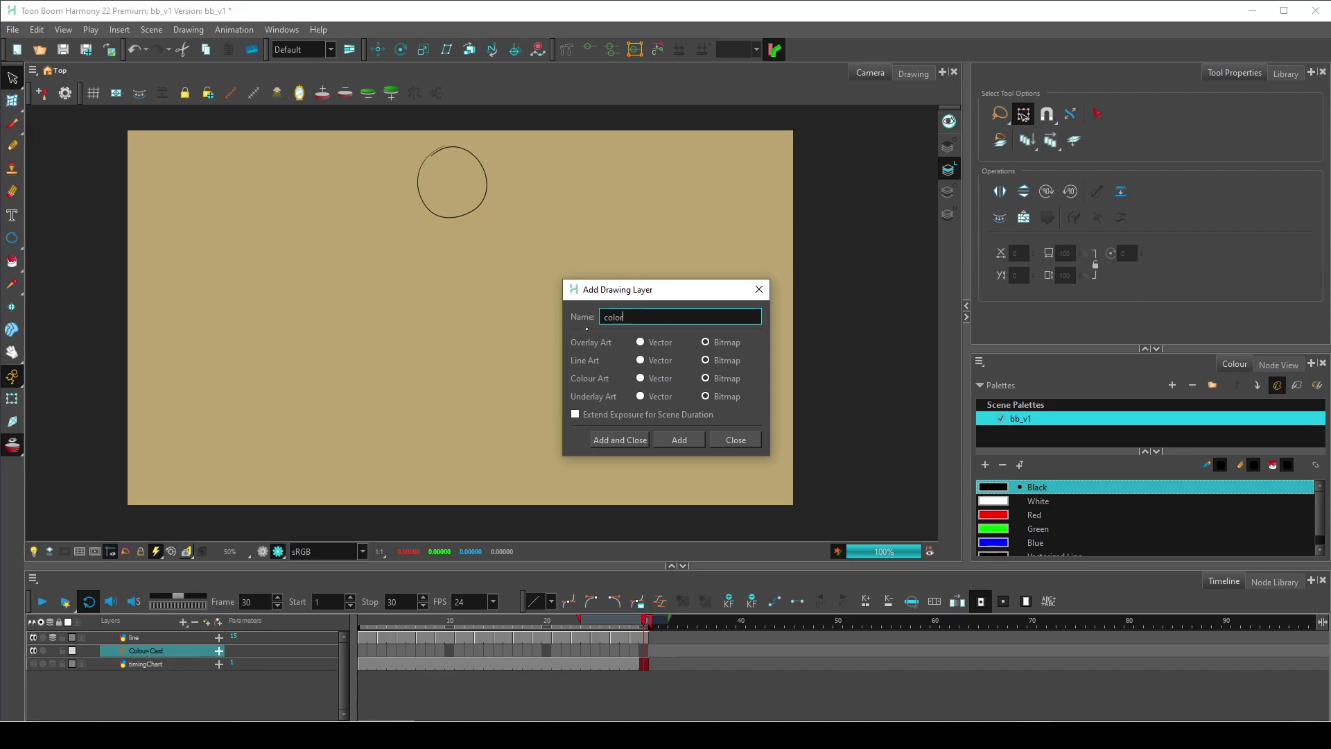
left_click(681, 441)
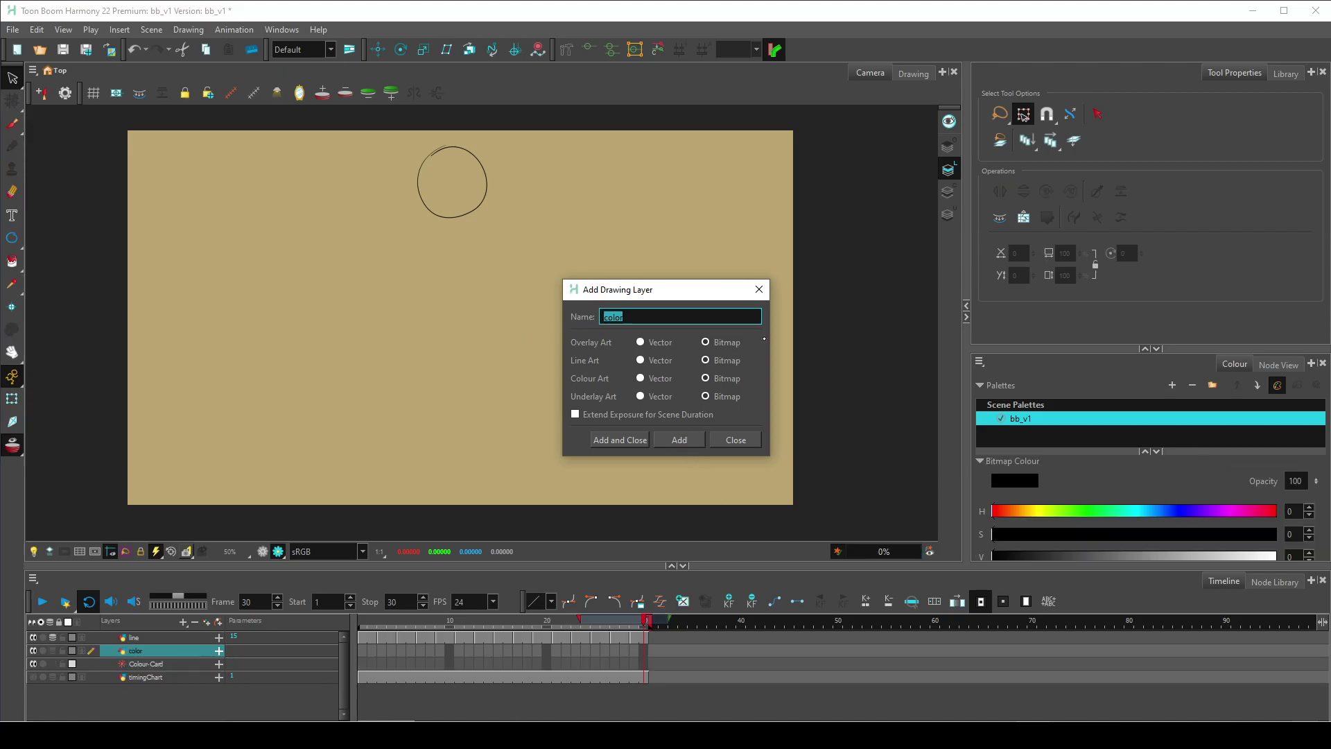
left_click(759, 289)
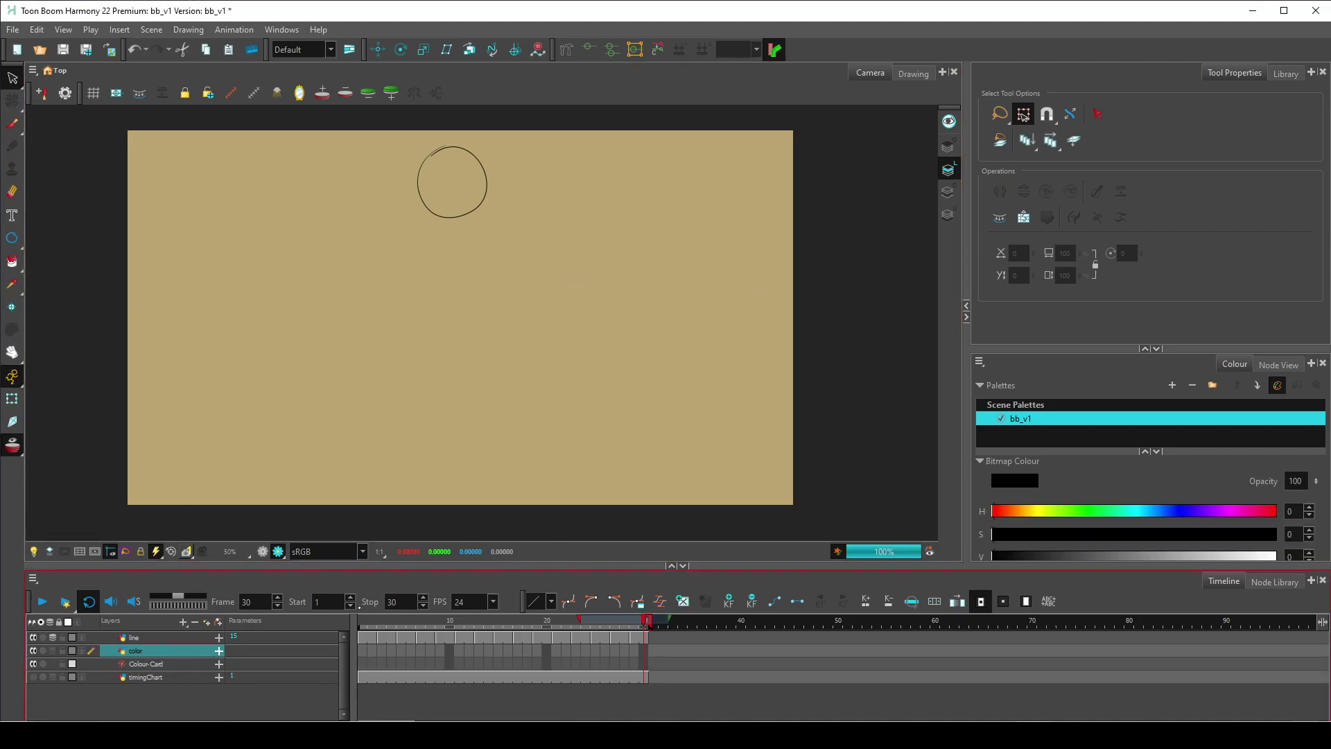
Set the bitmap colour to a teal with hue 185, saturation 64 and value 68.
mouse_move(1196, 513)
left_mouse_down()
mouse_move(1213, 512)
mouse_move(1147, 511)
left_mouse_up()
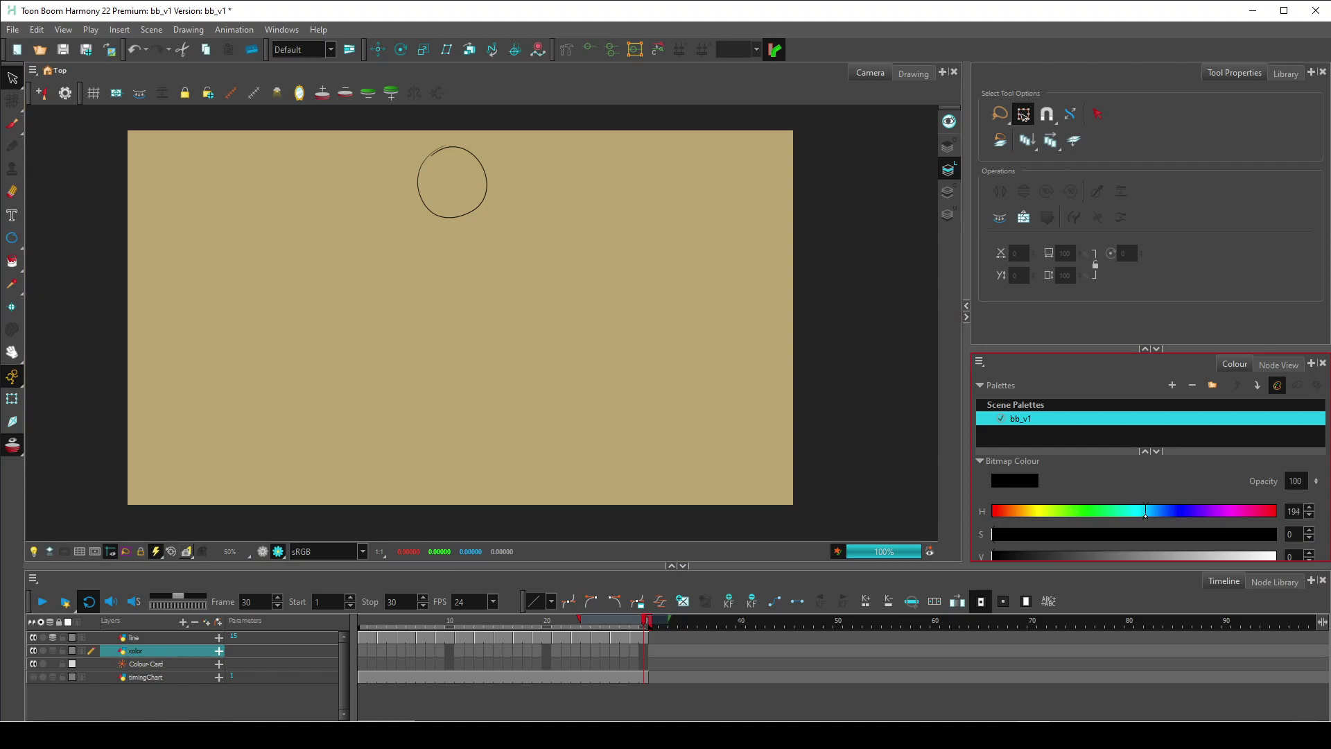
left_click_drag(1037, 534, 1275, 534)
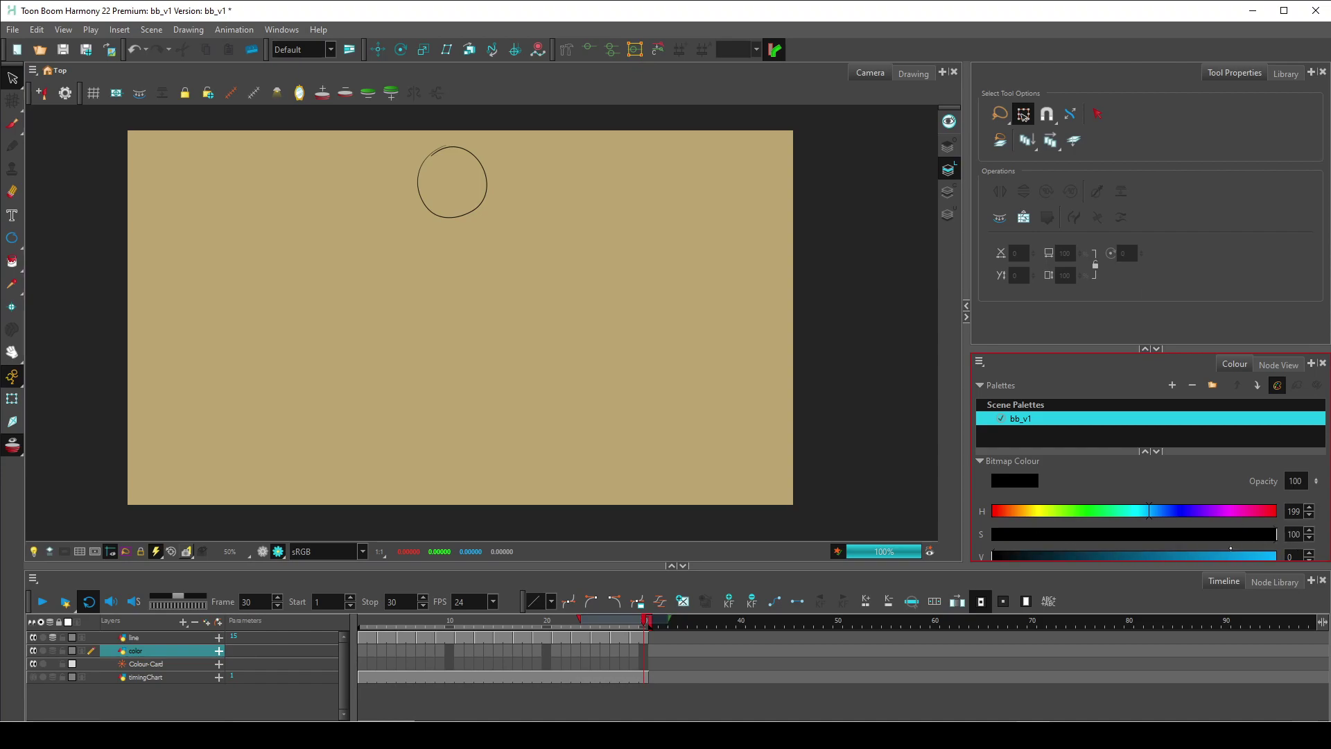
left_click_drag(1172, 555, 1200, 555)
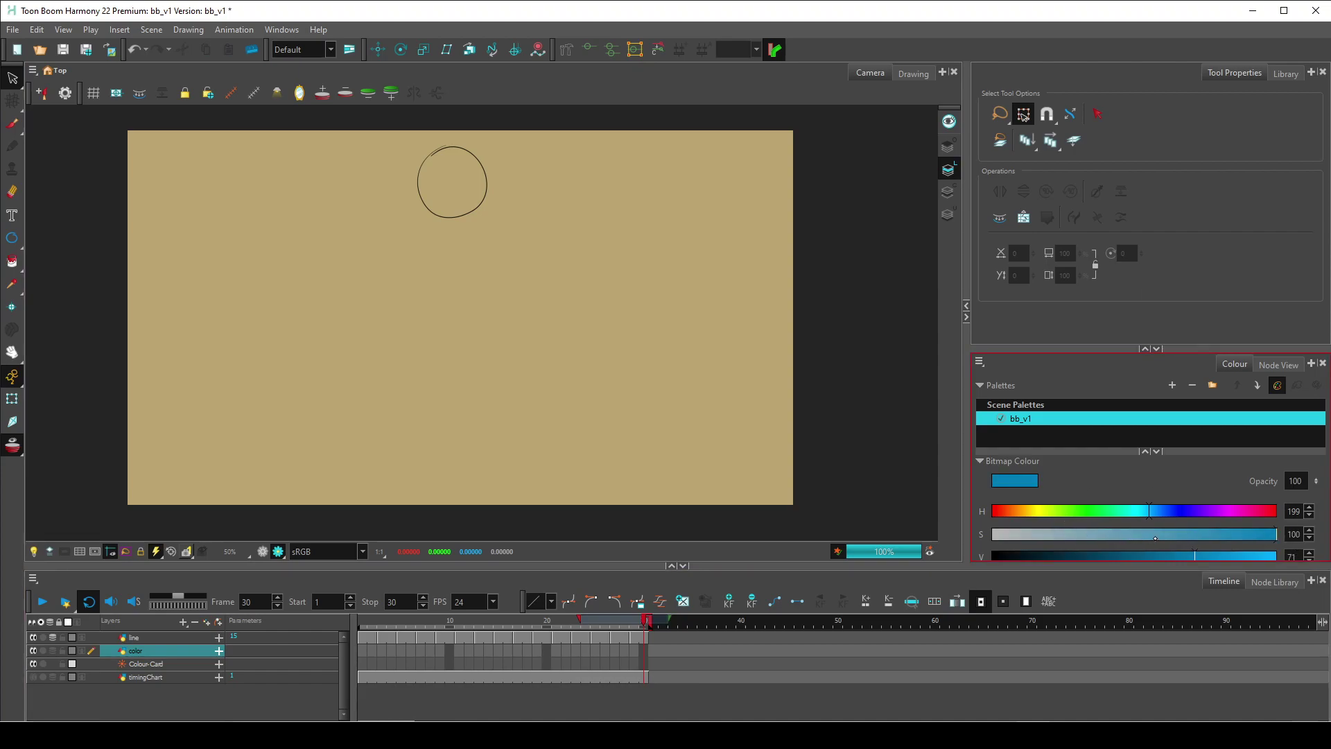
left_click_drag(1148, 513, 1174, 539)
left_click(1183, 556)
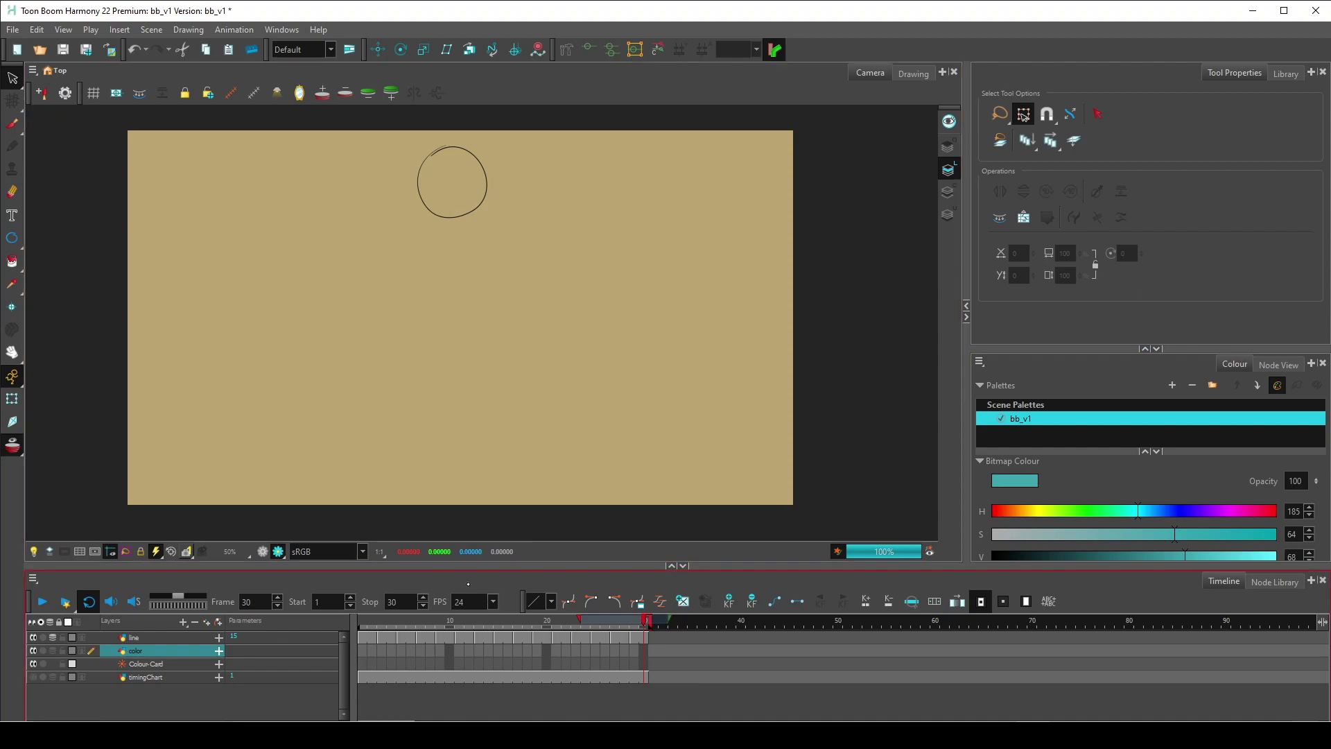
Fill the ball on frame 1 of the color layer with teal, using the Watercolour bitmap brush at size 243.4.
left_click(12, 125)
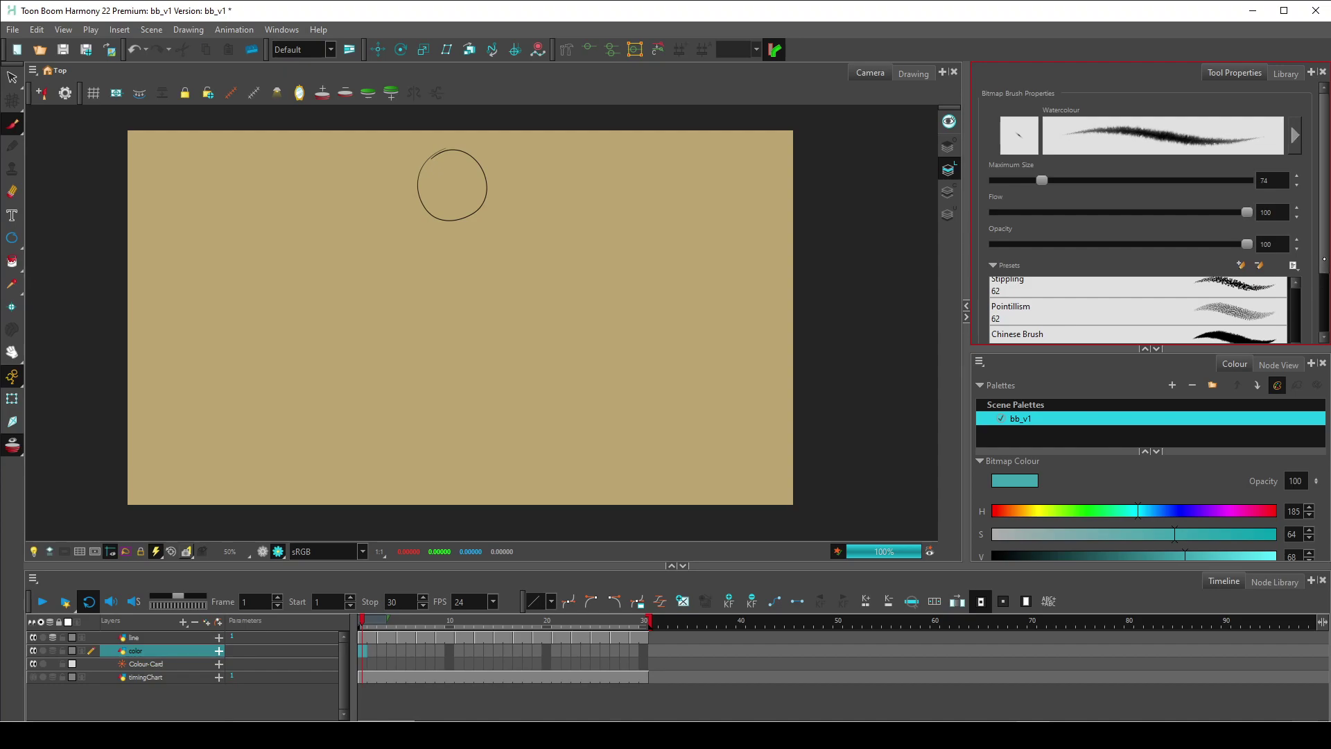
scroll(1299, 290, "down", 5)
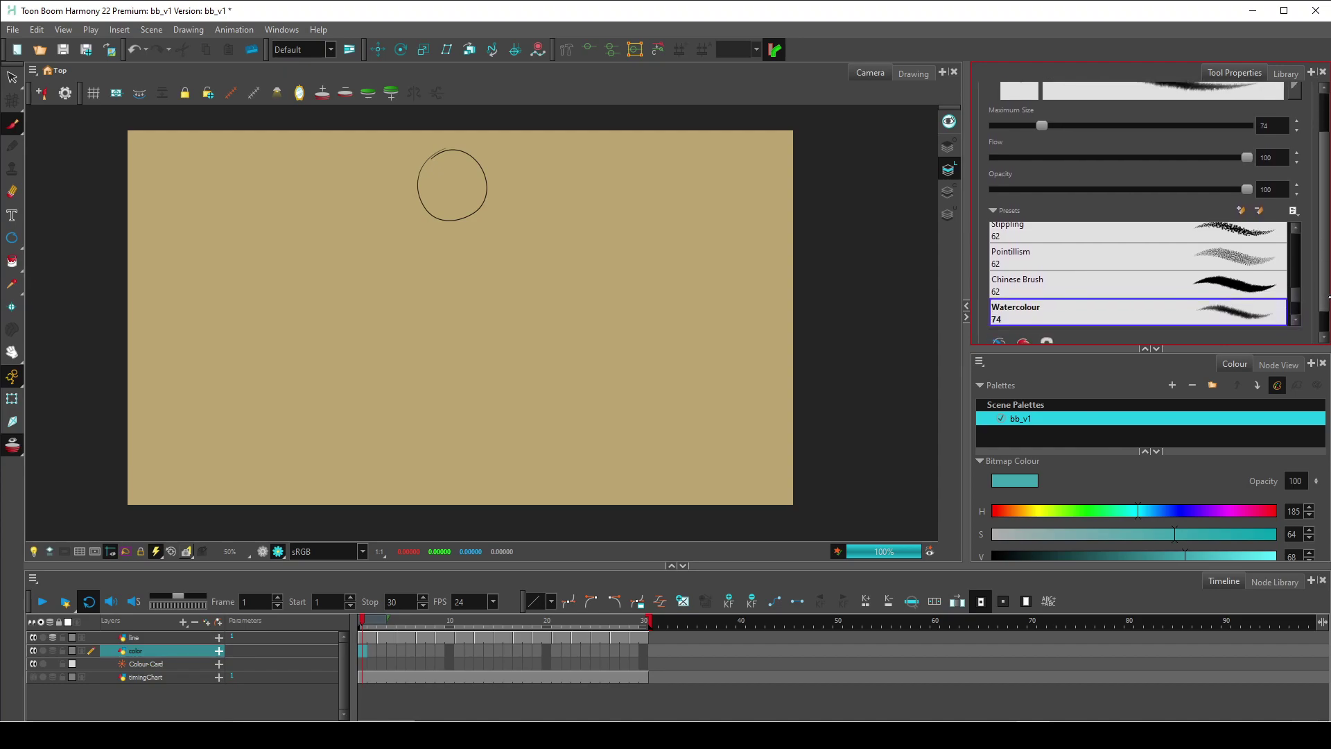
mouse_move(458, 191)
left_mouse_down()
mouse_move(441, 197)
mouse_move(454, 164)
mouse_move(464, 169)
left_mouse_up()
key("ctrl+z")
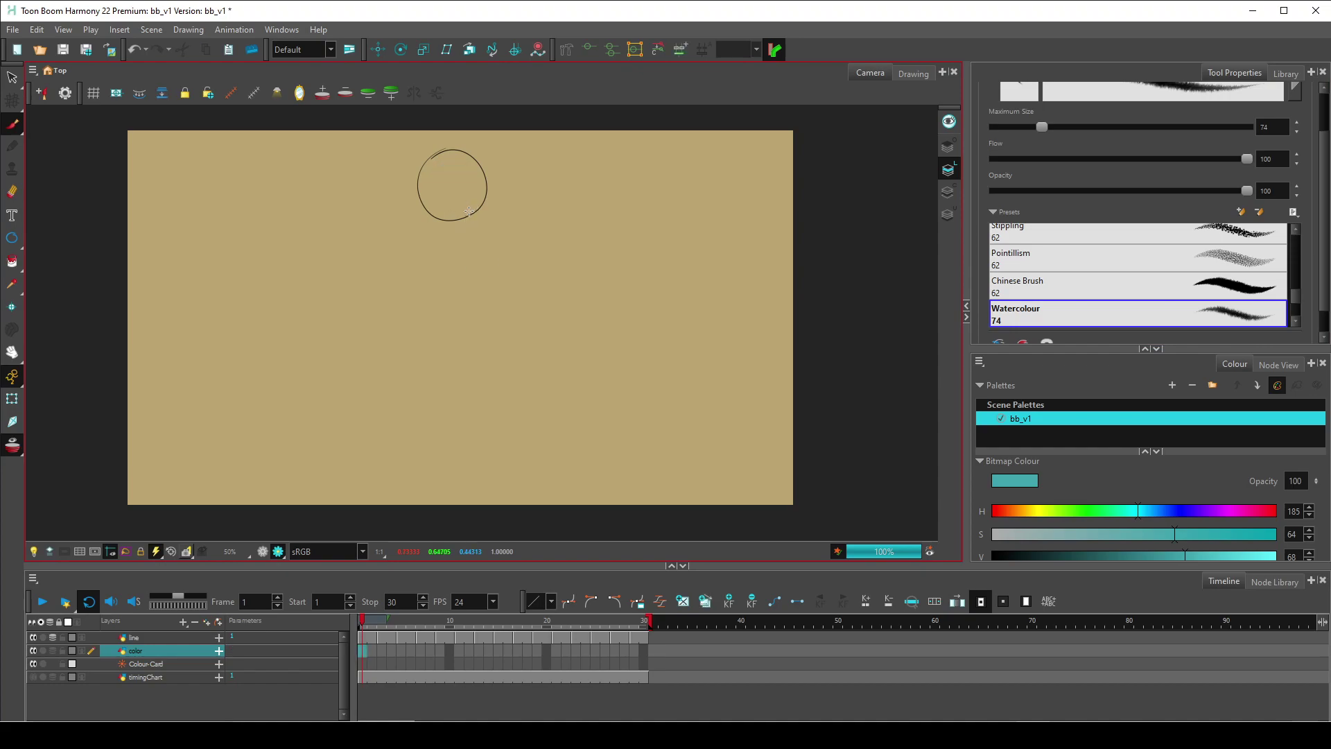
mouse_move(450, 188)
left_mouse_down()
mouse_move(476, 189)
mouse_move(455, 182)
mouse_move(466, 175)
left_mouse_up()
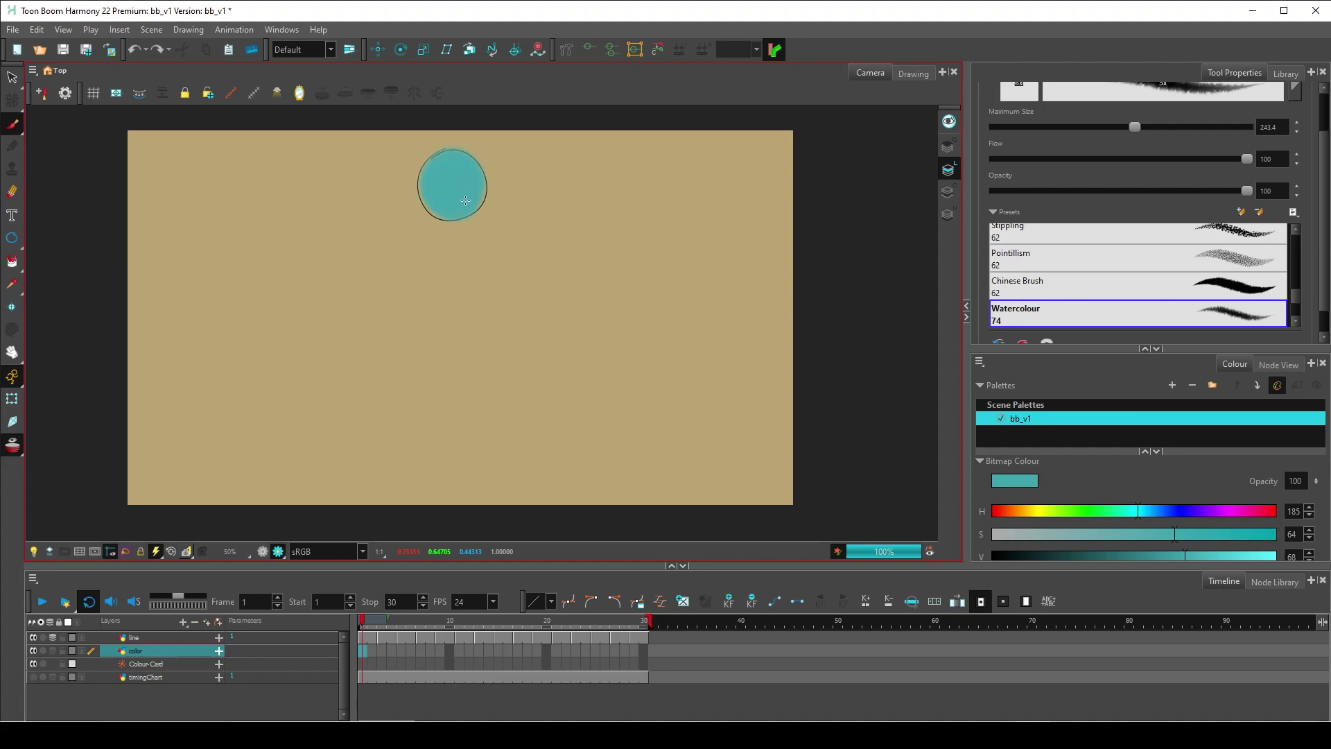
left_click(366, 668)
Paint the ball teal inside its outline on frames 3, 5 and 7 of the color layer.
left_click(382, 651)
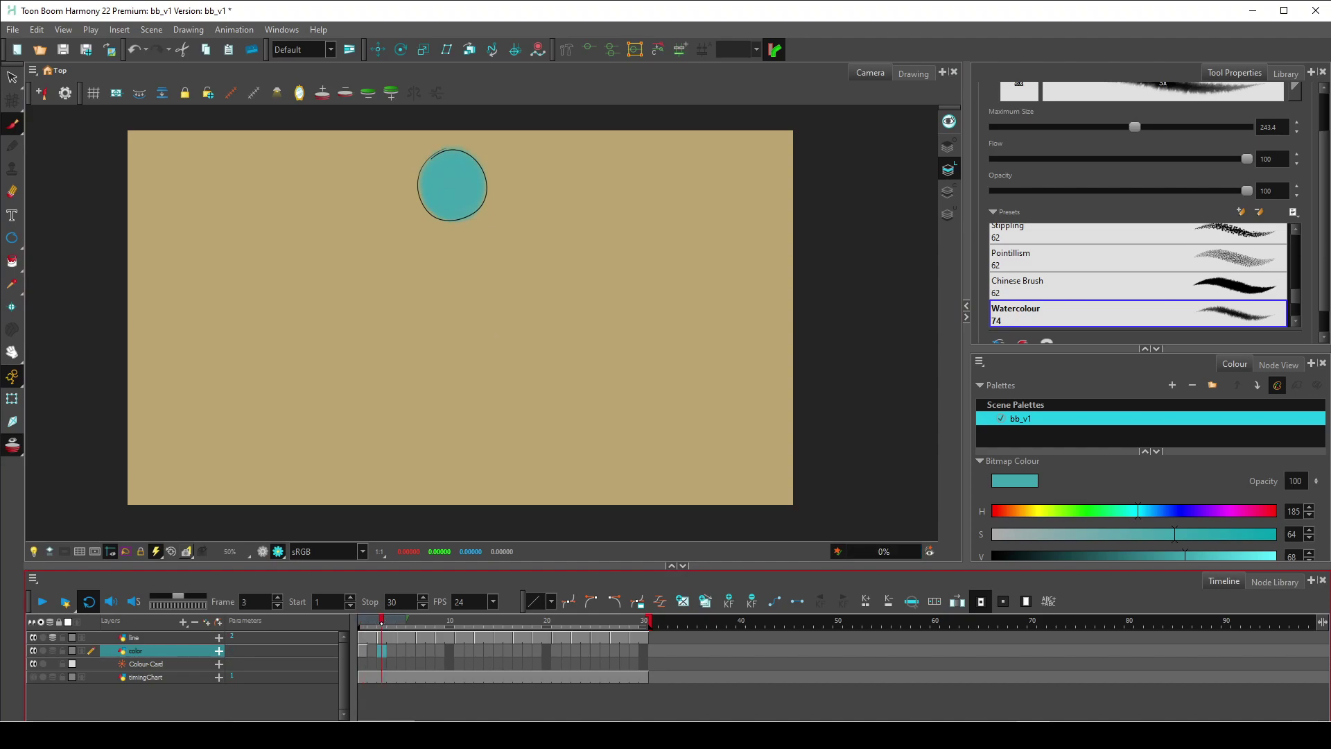
mouse_move(455, 200)
left_mouse_down()
mouse_move(470, 189)
mouse_move(449, 172)
left_mouse_up()
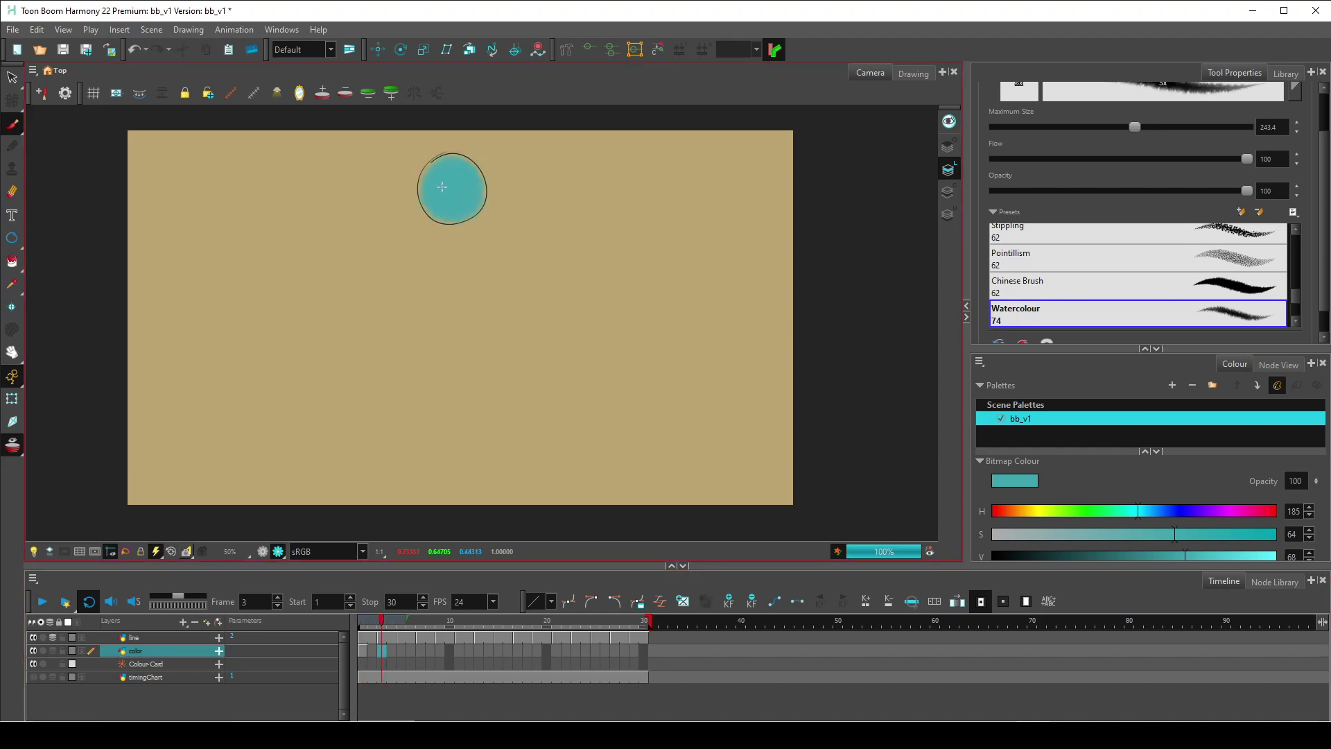
left_click(382, 650)
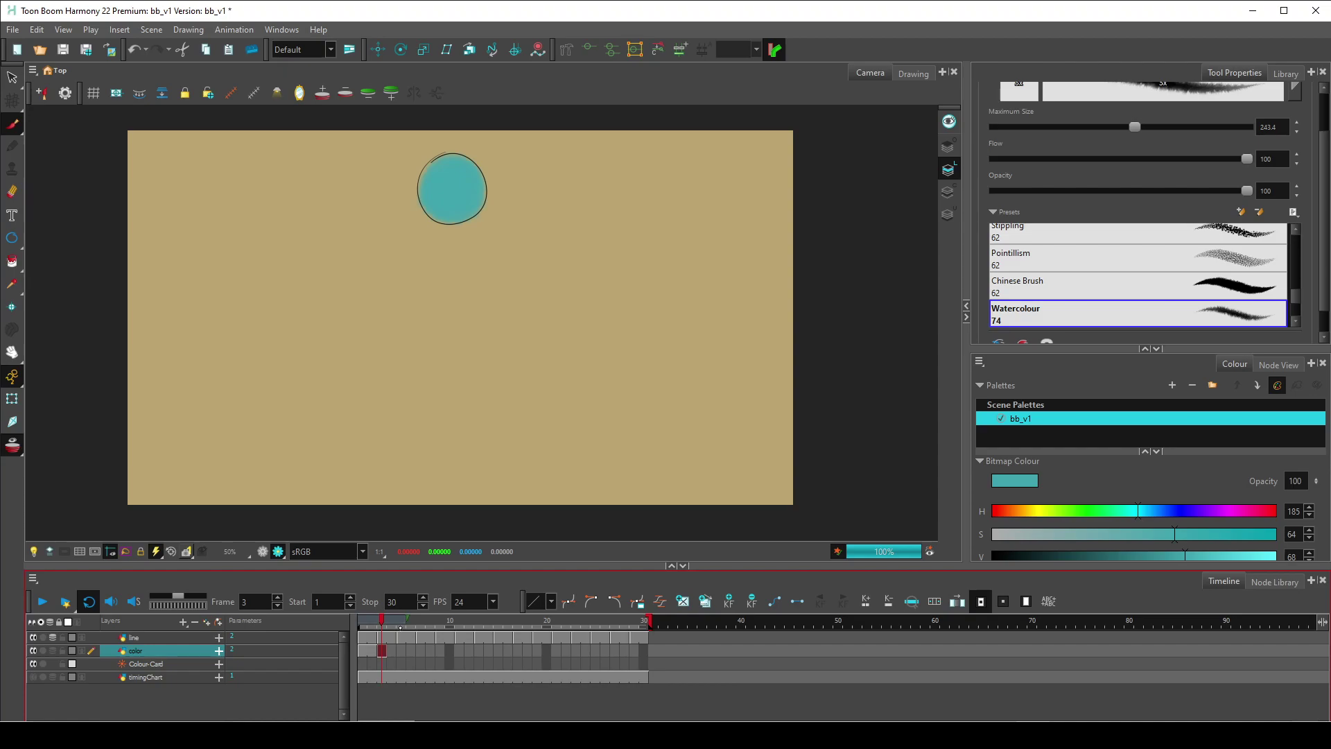
left_click(399, 619)
left_click_drag(458, 208, 443, 208)
left_click(401, 650)
left_click(420, 650)
mouse_move(463, 234)
left_mouse_down()
mouse_move(429, 257)
mouse_move(484, 231)
mouse_move(479, 215)
left_mouse_up()
left_click(421, 650)
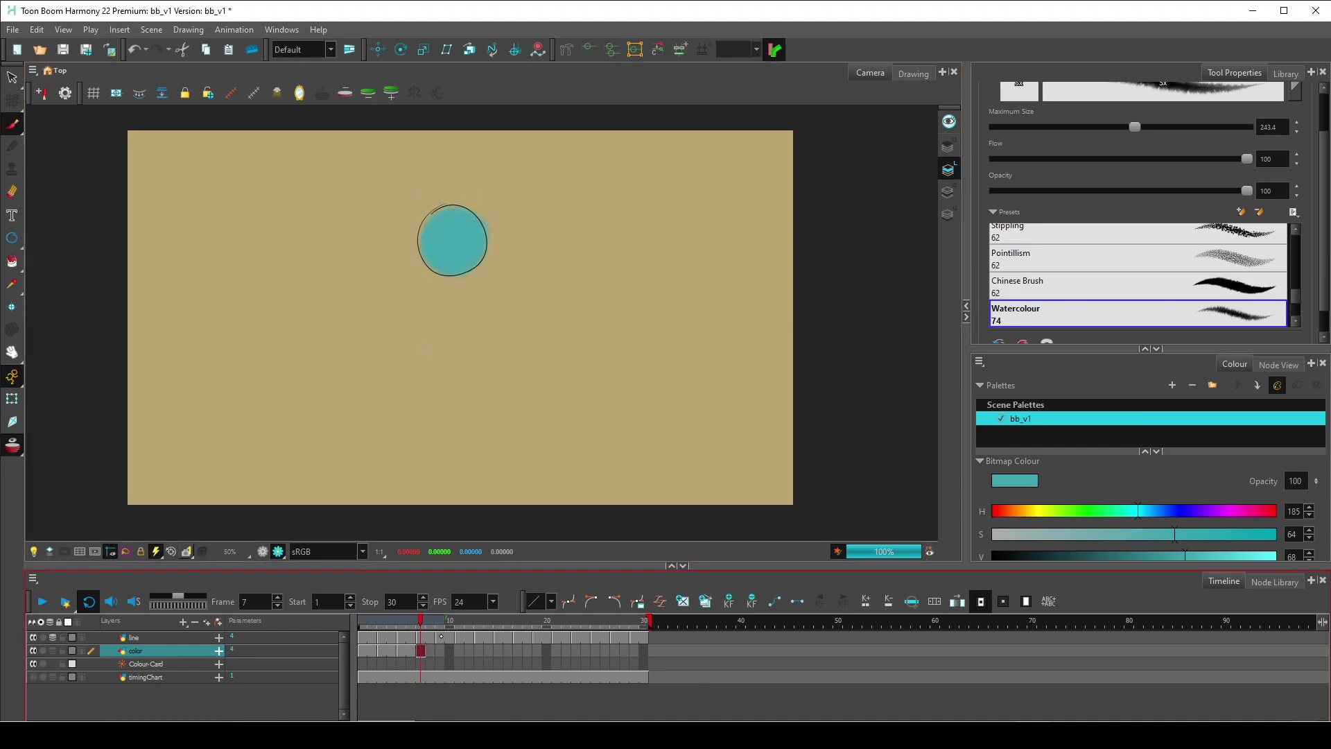
left_click(440, 637)
left_click_drag(452, 344, 451, 305)
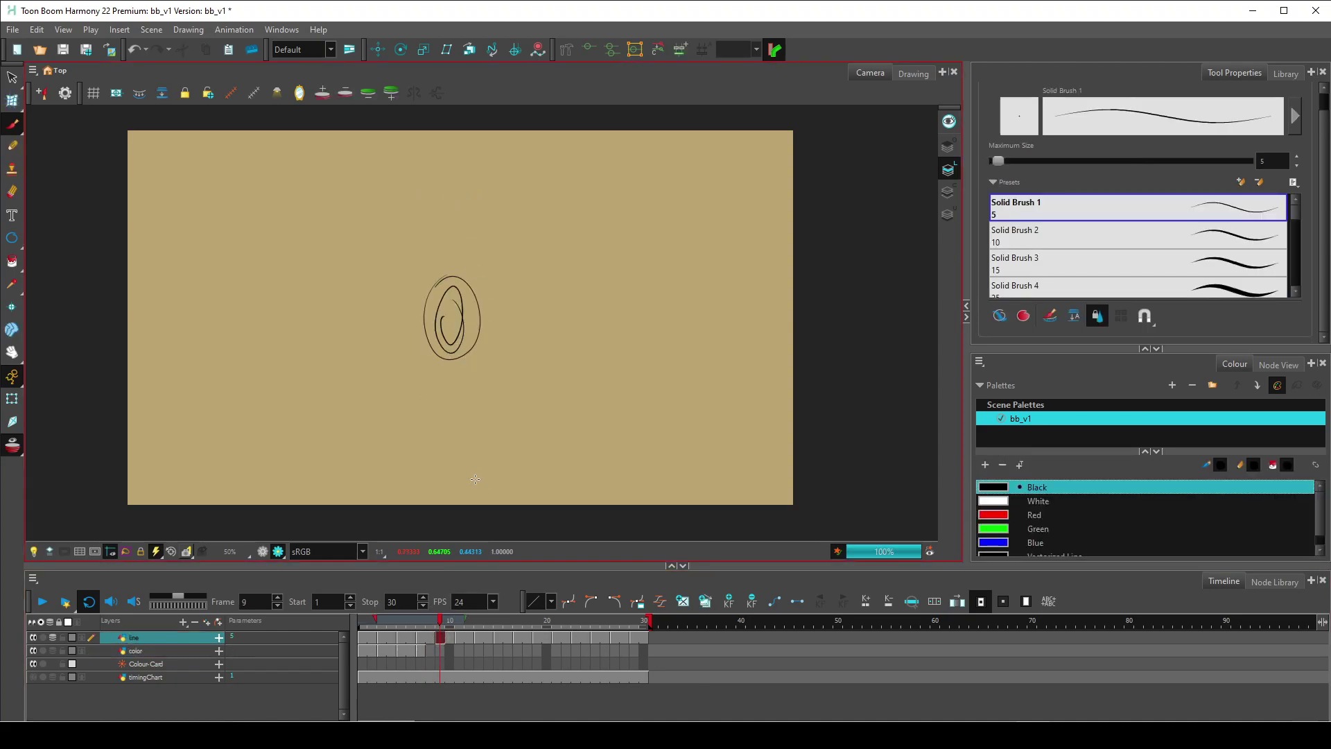
key("ctrl+z")
key("ctrl+z")
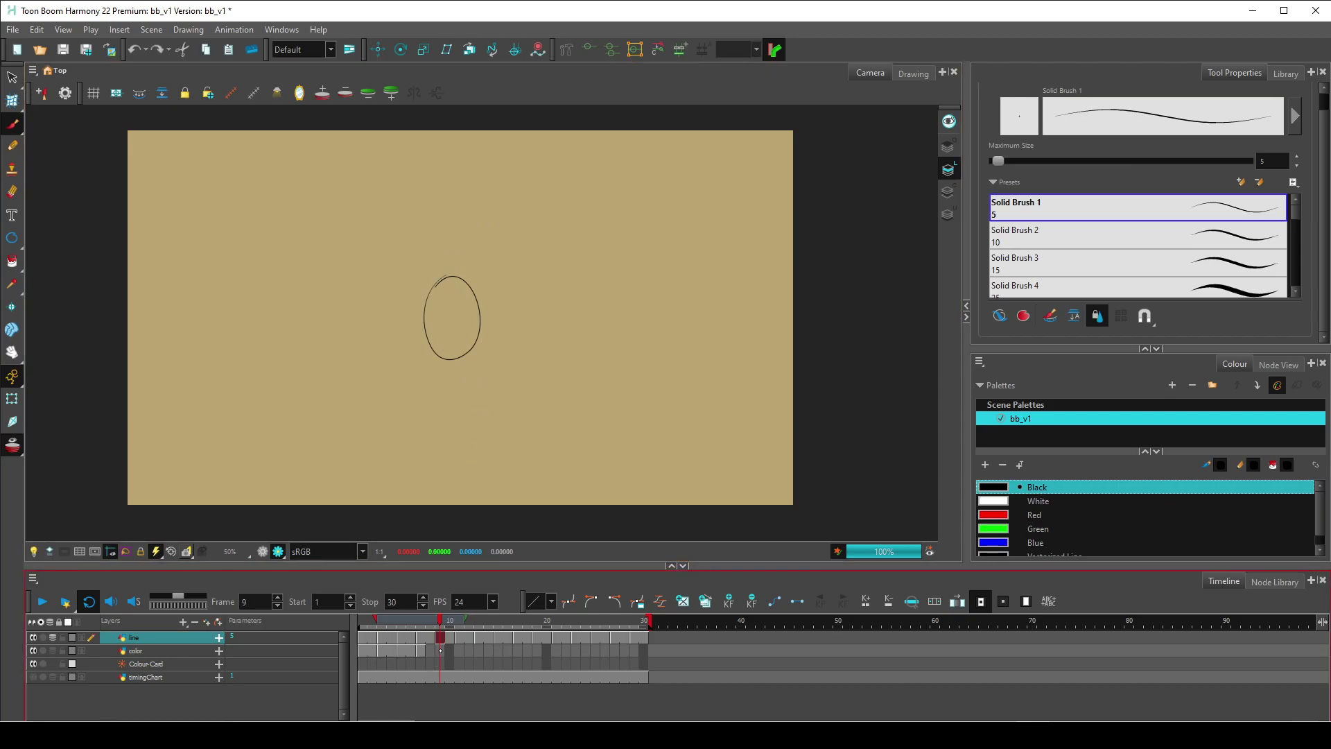
Paint the stretched falling ball teal on frames 9 and 11 of the color layer.
left_click(441, 649)
mouse_move(462, 297)
left_mouse_down()
mouse_move(465, 337)
mouse_move(462, 300)
left_mouse_up()
left_click(441, 650)
left_click(459, 650)
mouse_move(452, 422)
left_mouse_down()
mouse_move(456, 388)
mouse_move(444, 454)
left_mouse_up()
left_click(460, 650)
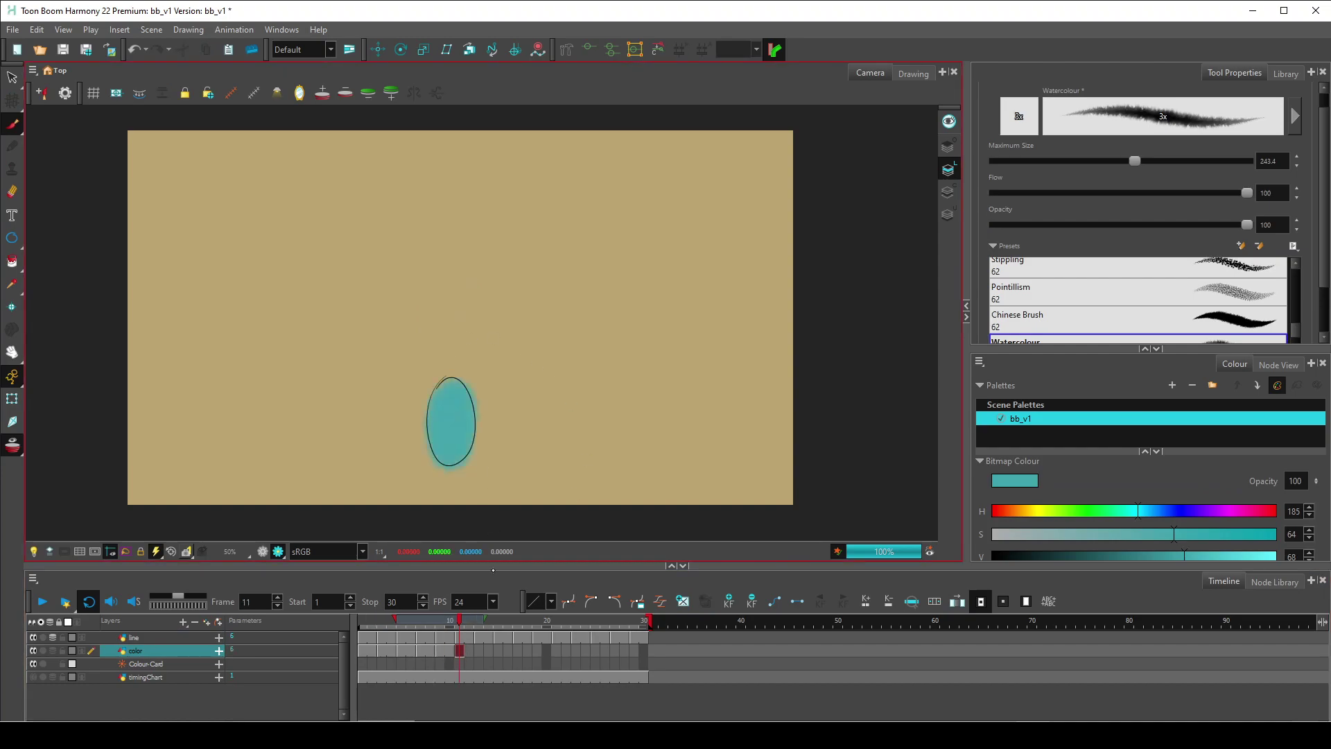
Paint the squashed ball teal on frames 13 and 15 of the color layer.
left_click(478, 650)
left_click_drag(457, 448, 428, 452)
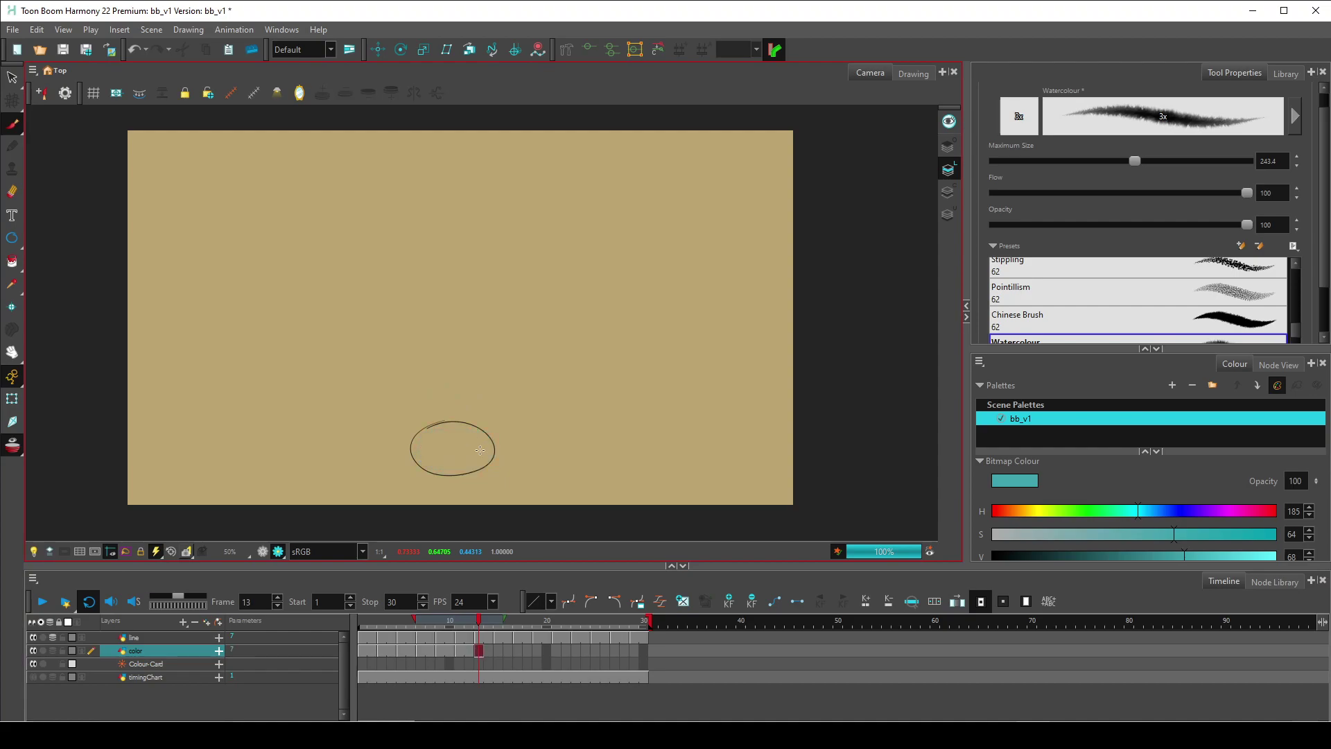
left_click(498, 650)
left_click_drag(478, 446, 449, 462)
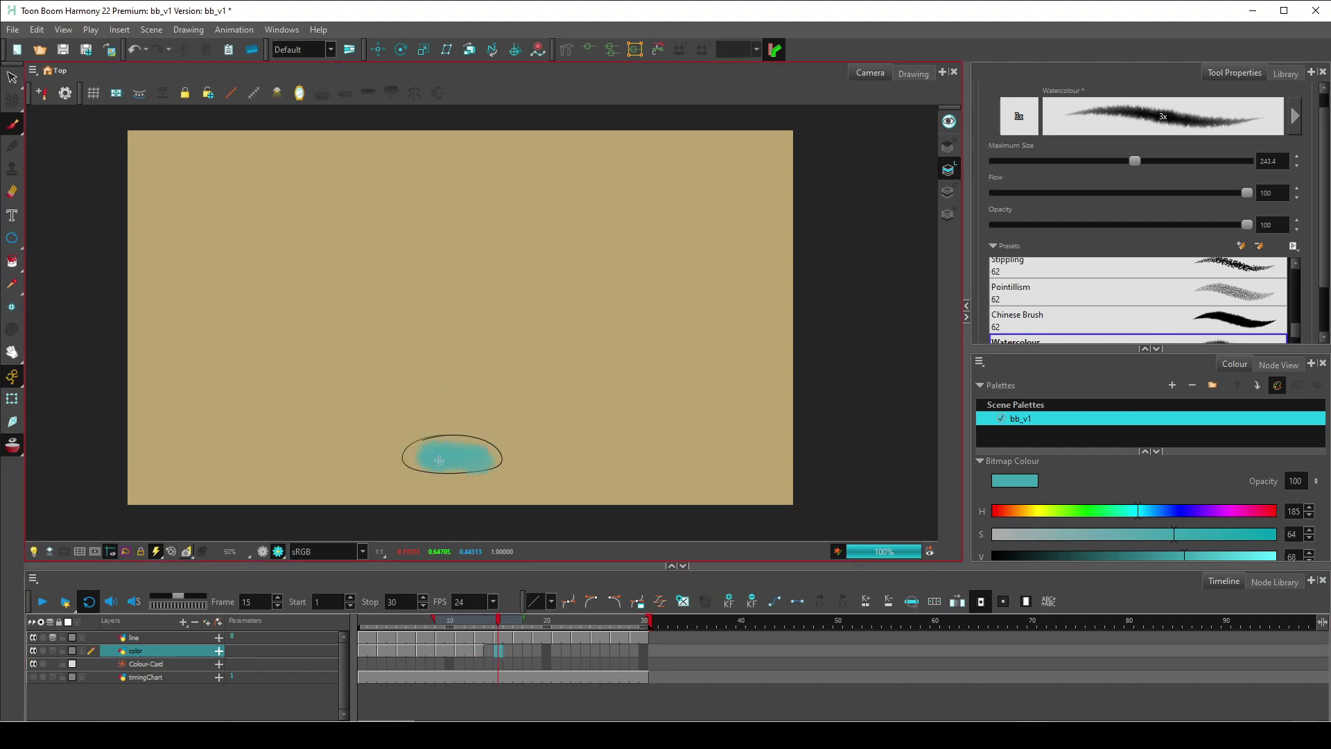
Paint the stretched rising ball teal on frames 17 and 19 of the color layer.
left_click(517, 650)
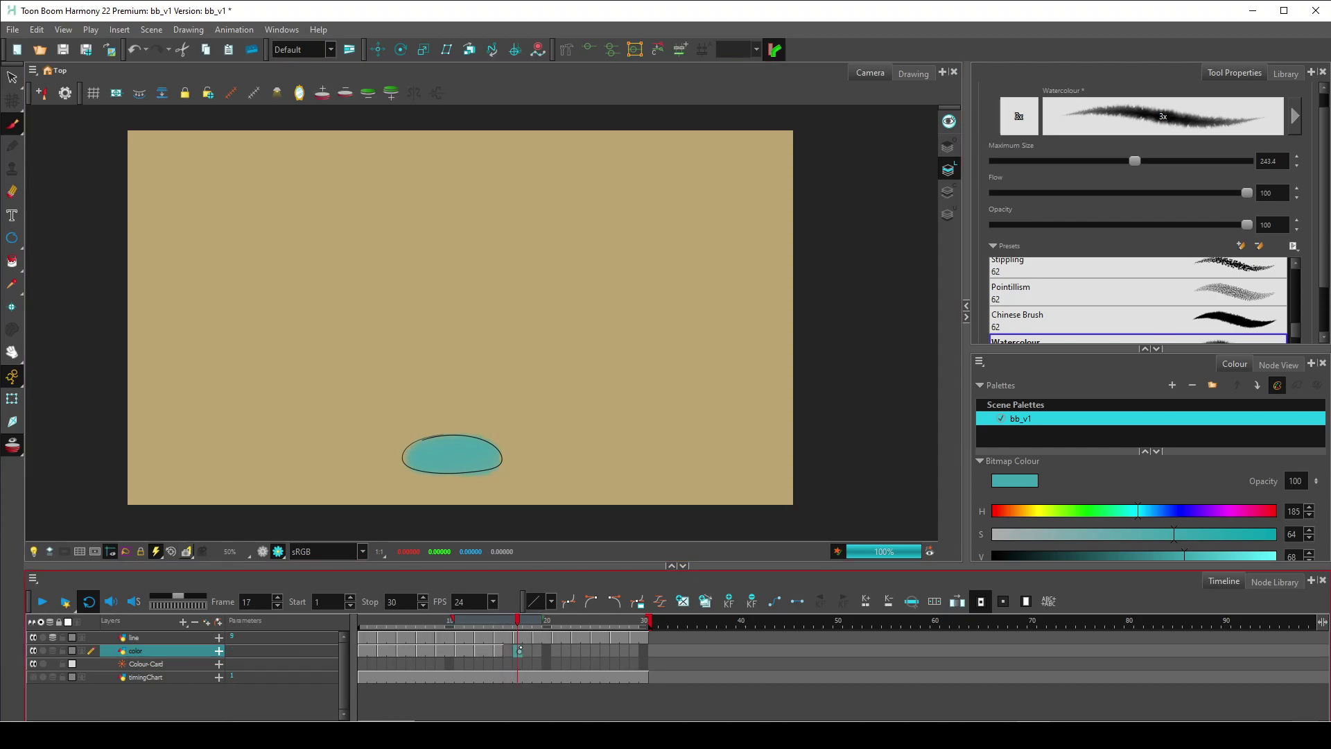
mouse_move(455, 383)
left_mouse_down()
mouse_move(442, 409)
mouse_move(456, 425)
left_mouse_up()
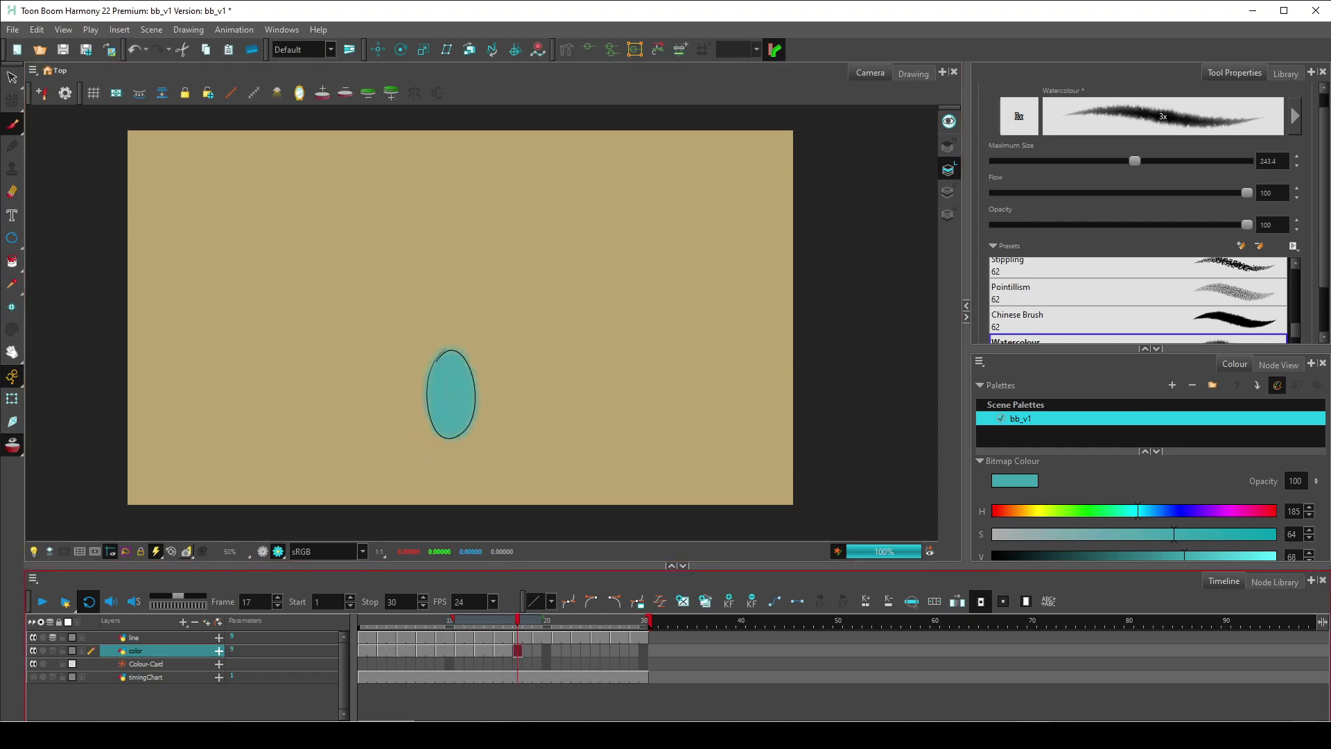
left_click(536, 651)
left_click_drag(461, 302, 449, 315)
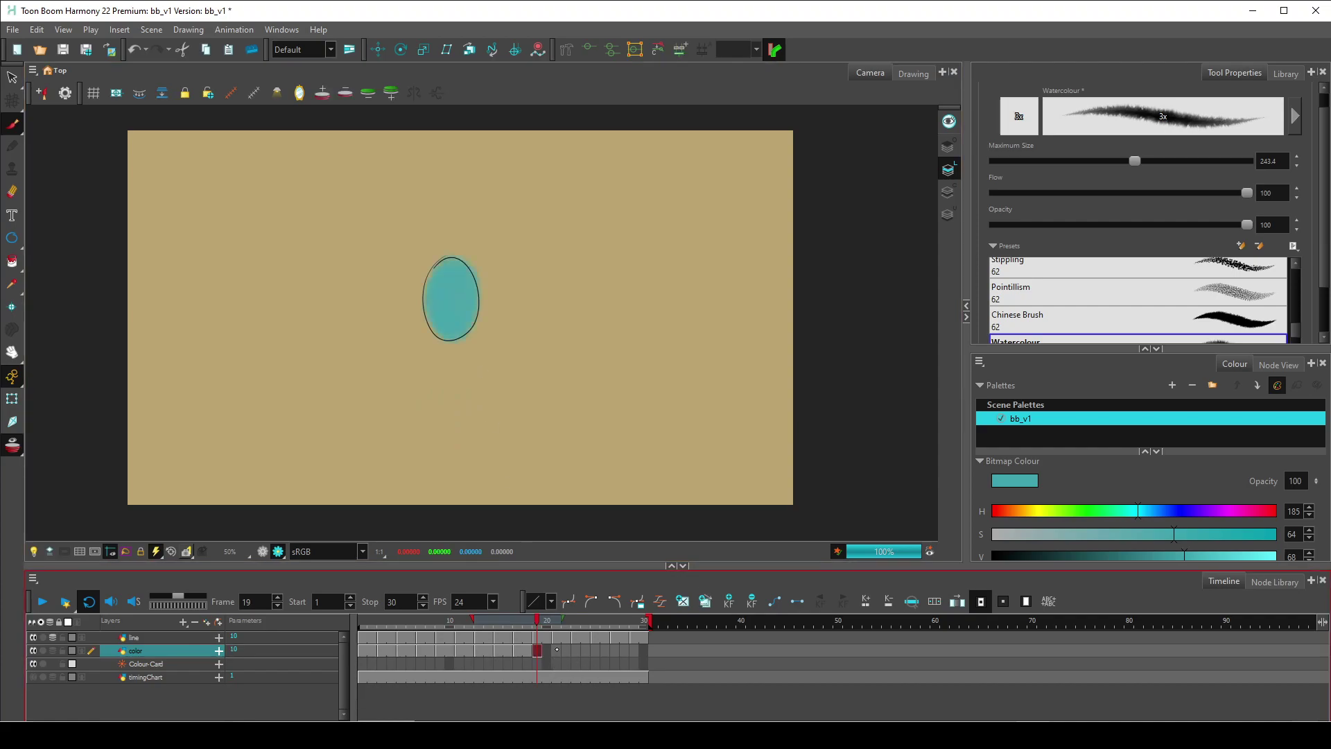
Paint the round ball teal on frames 21 and 23 of the color layer, redoing strokes that spill outside the outline.
left_click(556, 650)
left_click_drag(447, 207, 437, 226)
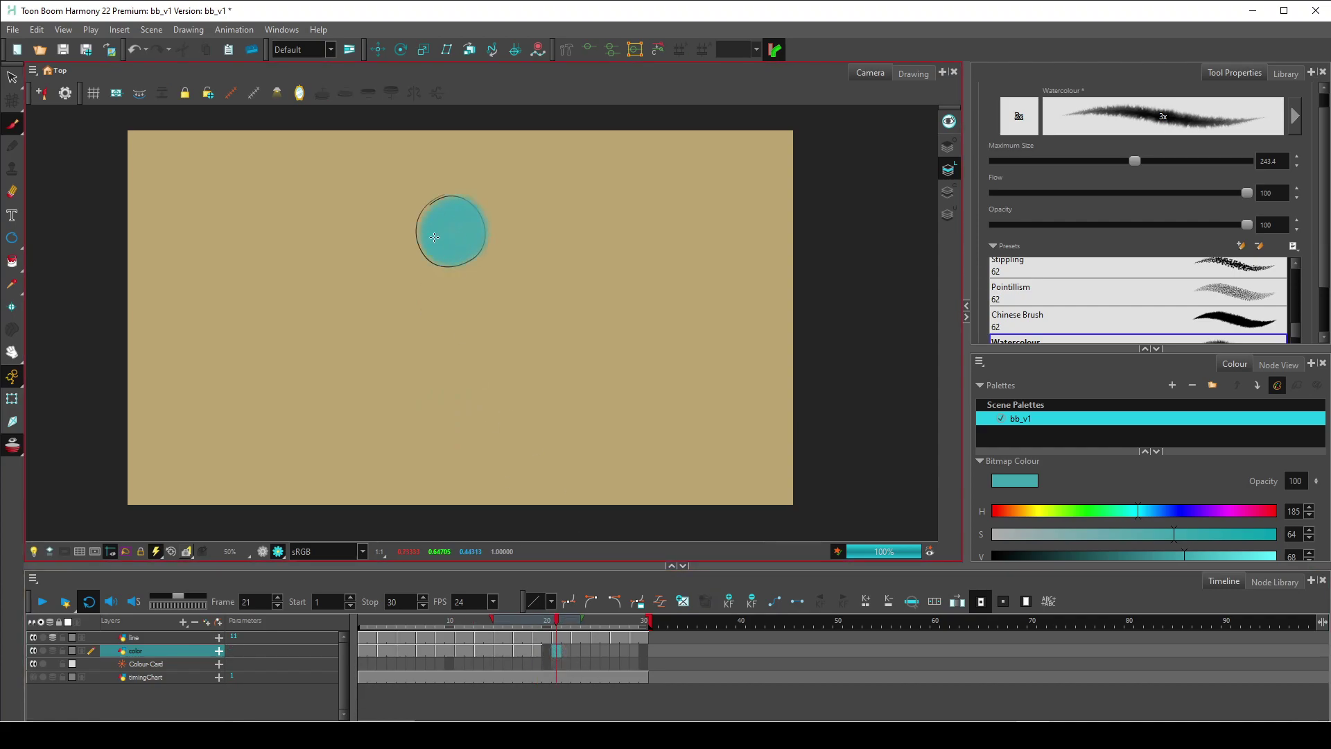
left_click(575, 651)
left_click_drag(436, 204, 443, 209)
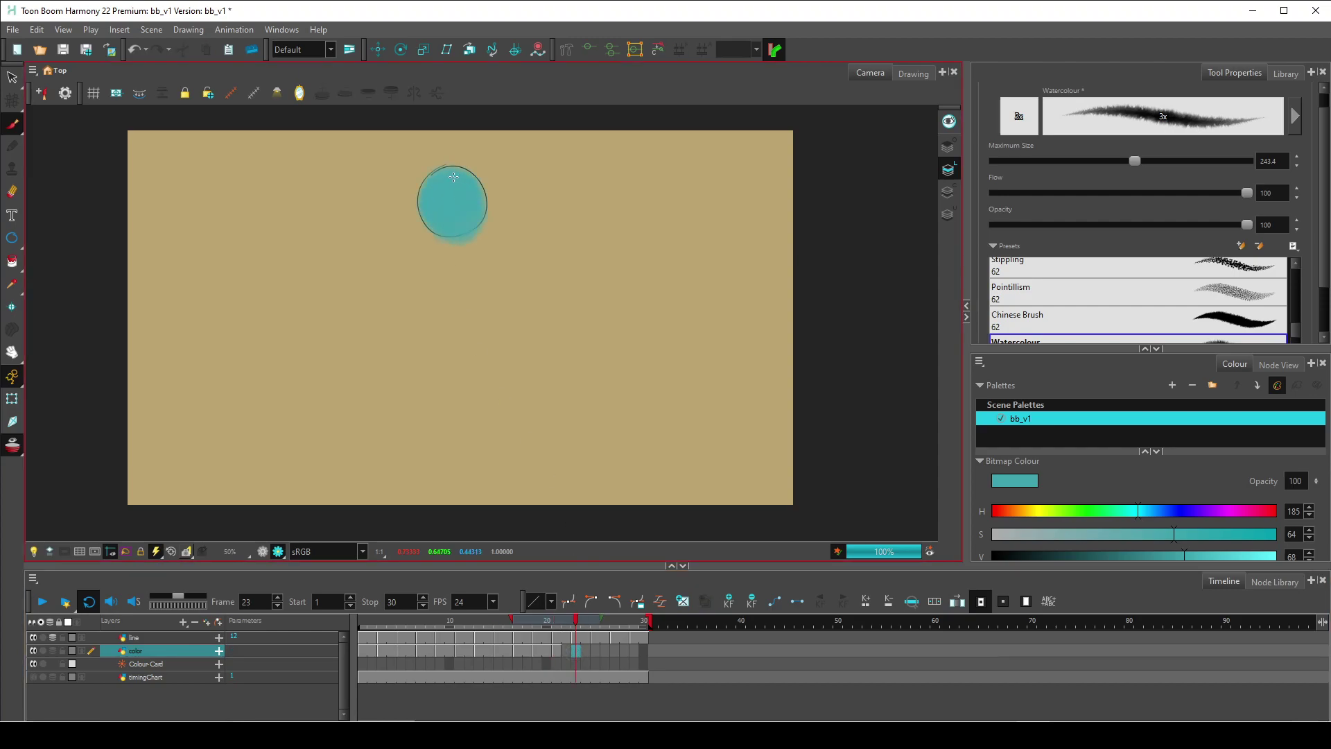
key("ctrl+z")
mouse_move(454, 188)
left_mouse_down()
mouse_move(435, 202)
mouse_move(449, 220)
left_mouse_up()
key("ctrl+z")
left_click(587, 684)
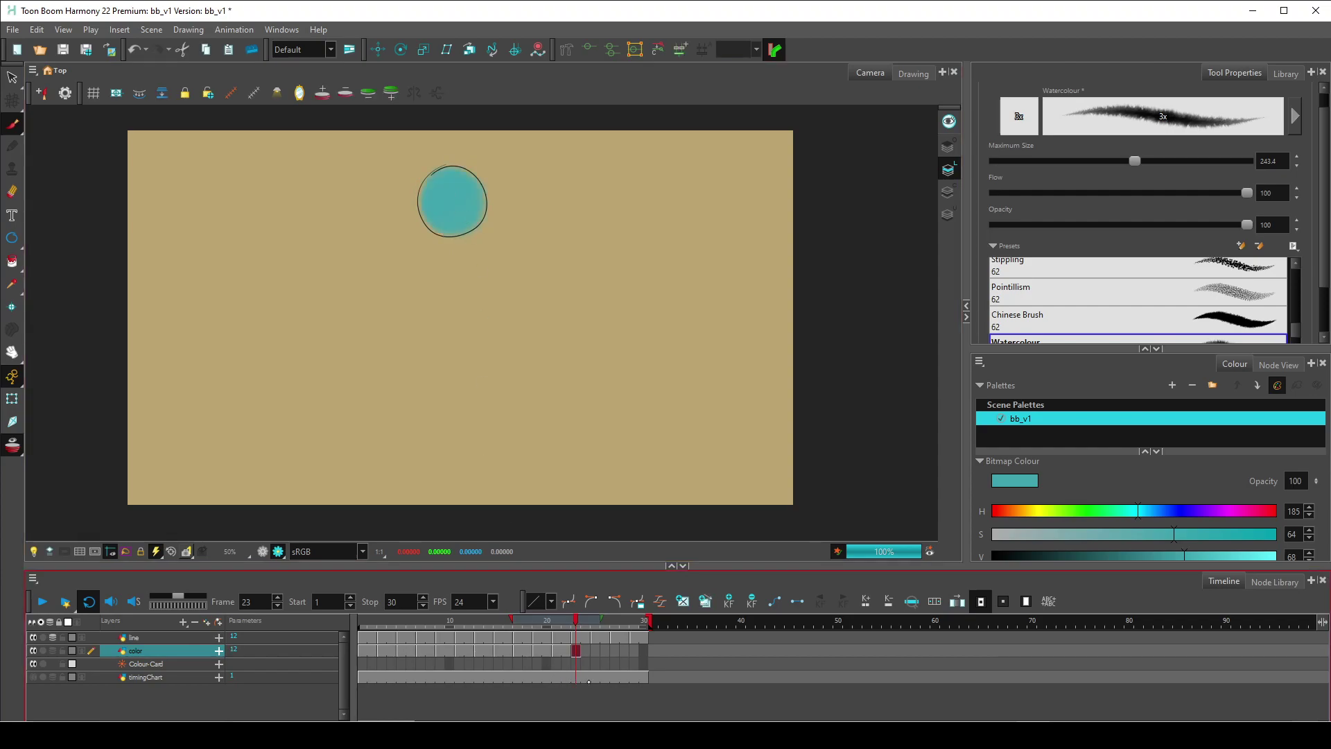
Paint the ball teal on frames 25, 27 and 29 of the color layer and extend the last drawing to frame 30.
left_click(593, 650)
left_click_drag(461, 203, 462, 178)
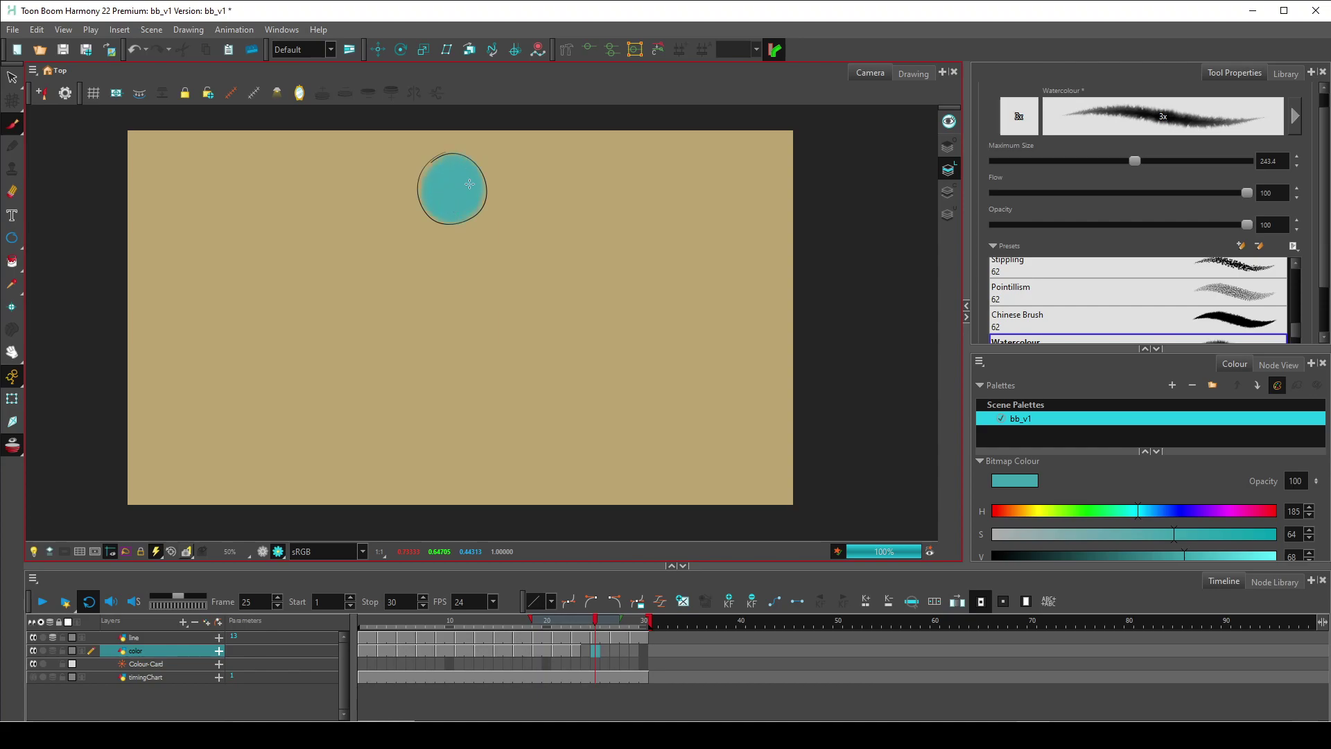
left_click(585, 651)
left_click(615, 650)
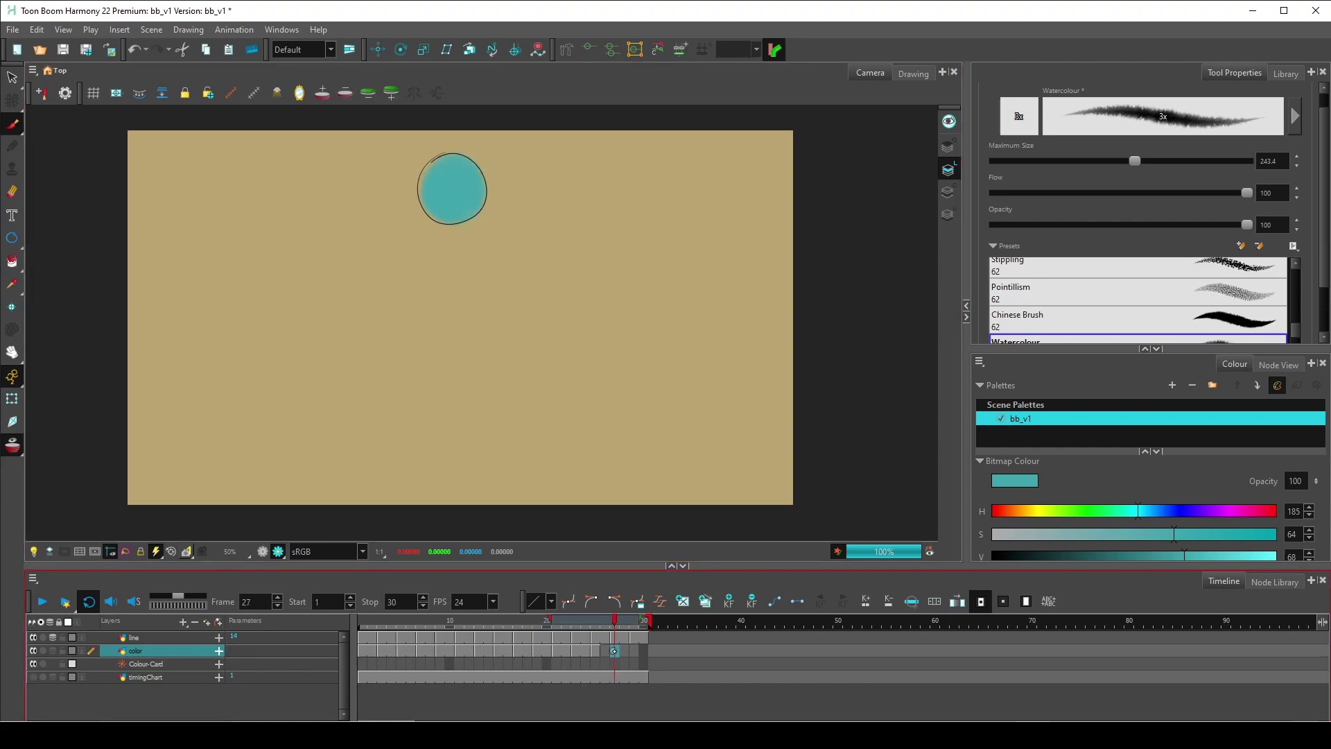
left_click_drag(461, 201, 442, 176)
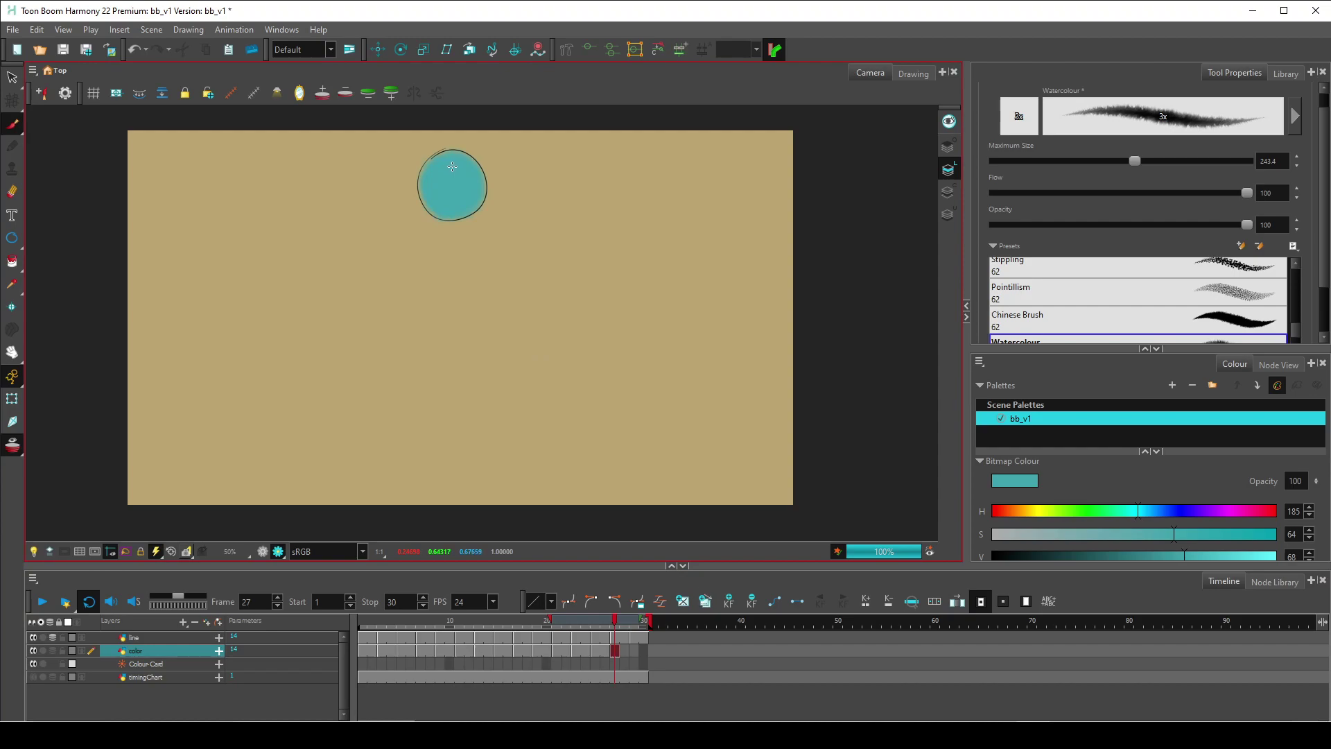
left_click(633, 651)
mouse_move(463, 197)
left_mouse_down()
mouse_move(466, 163)
mouse_move(435, 175)
left_mouse_up()
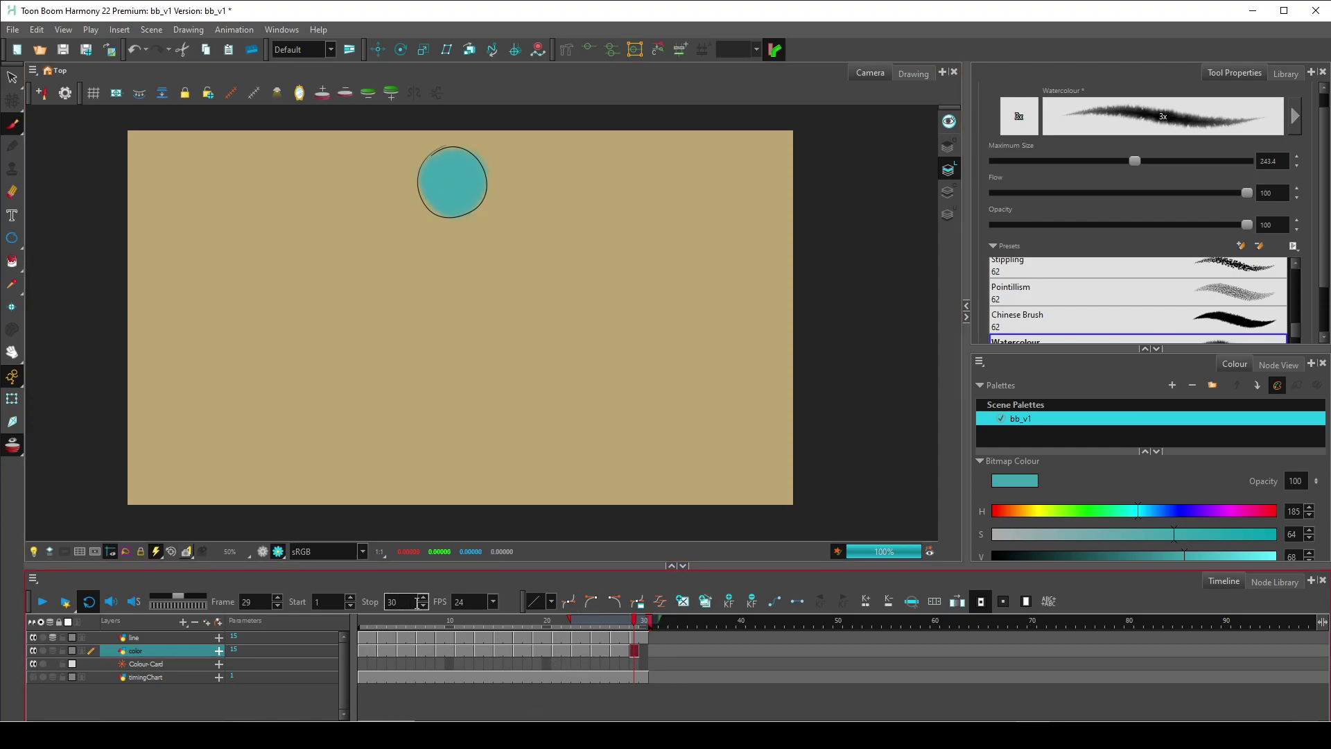
left_click(647, 652)
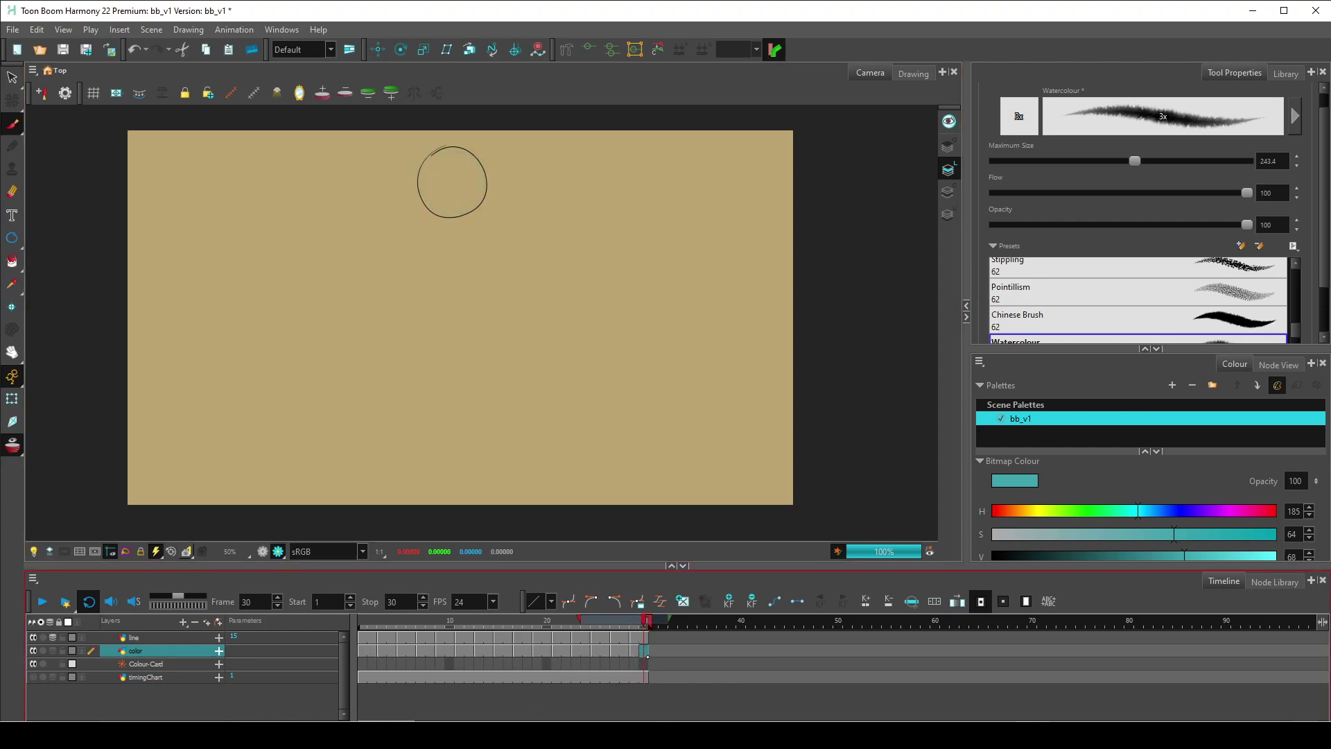
Play the coloured loop from frame 1, and render and play it in the separate playback window.
mouse_move(635, 650)
left_mouse_down()
mouse_move(430, 620)
mouse_move(317, 630)
left_mouse_up()
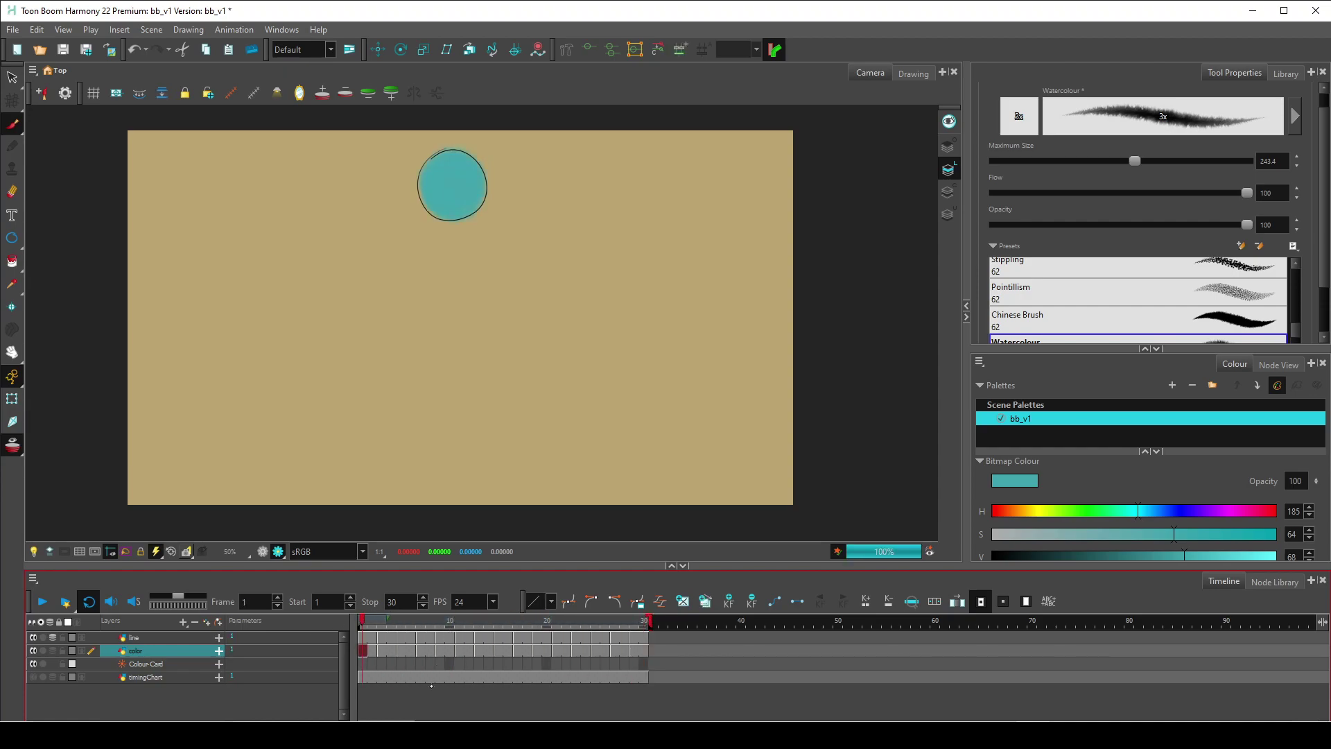
left_click(42, 602)
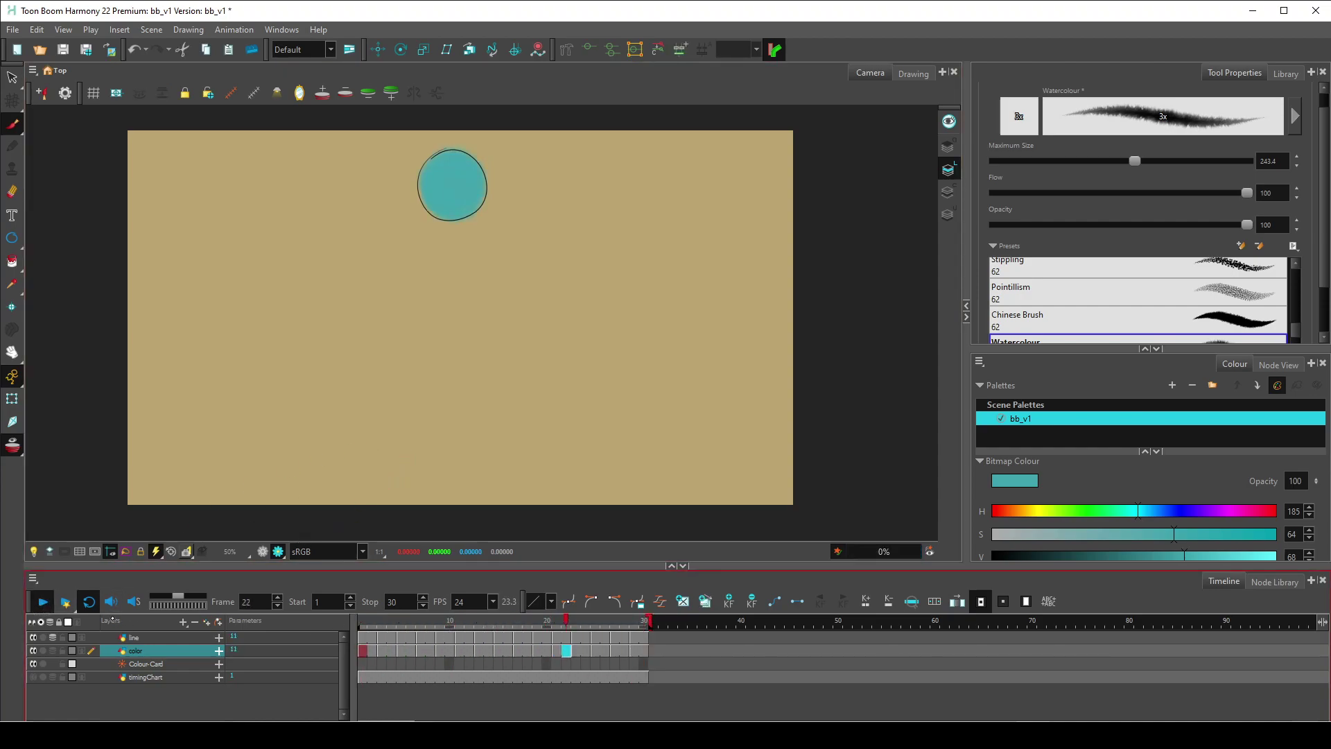
left_click(40, 602)
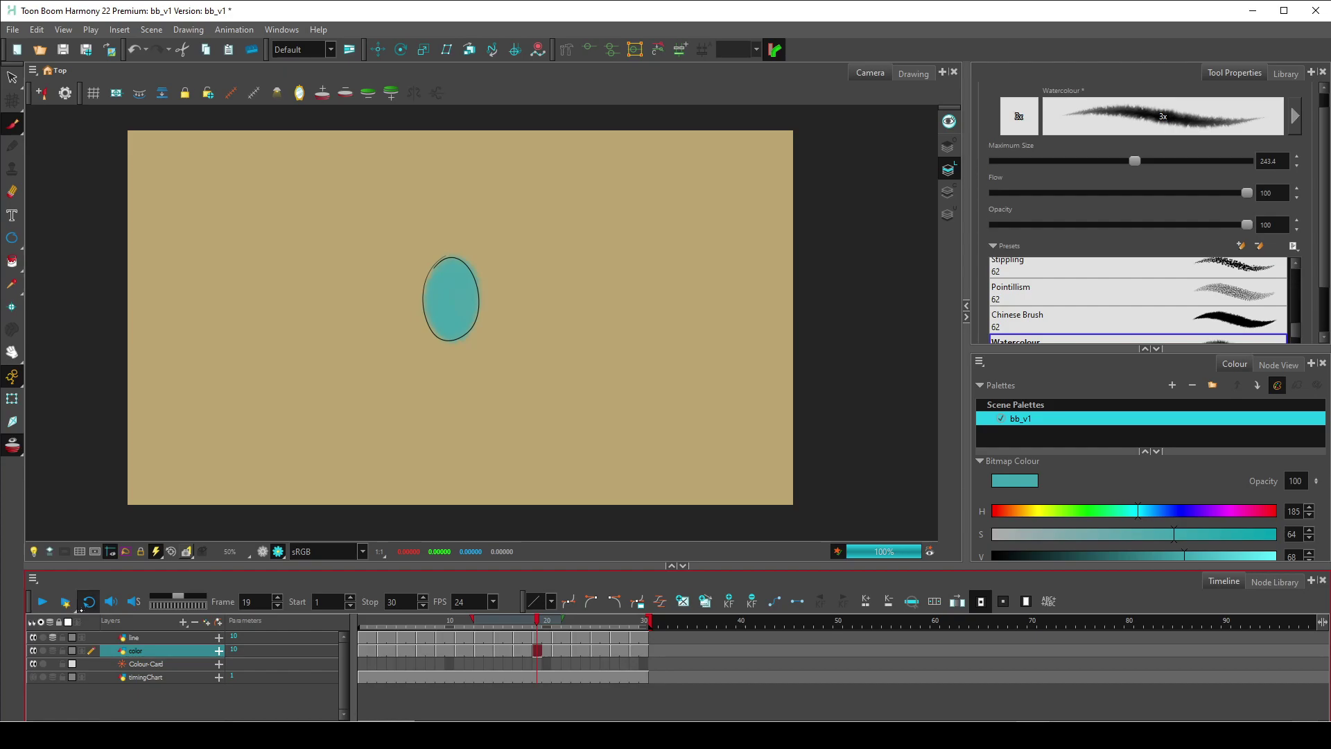
left_click(65, 602)
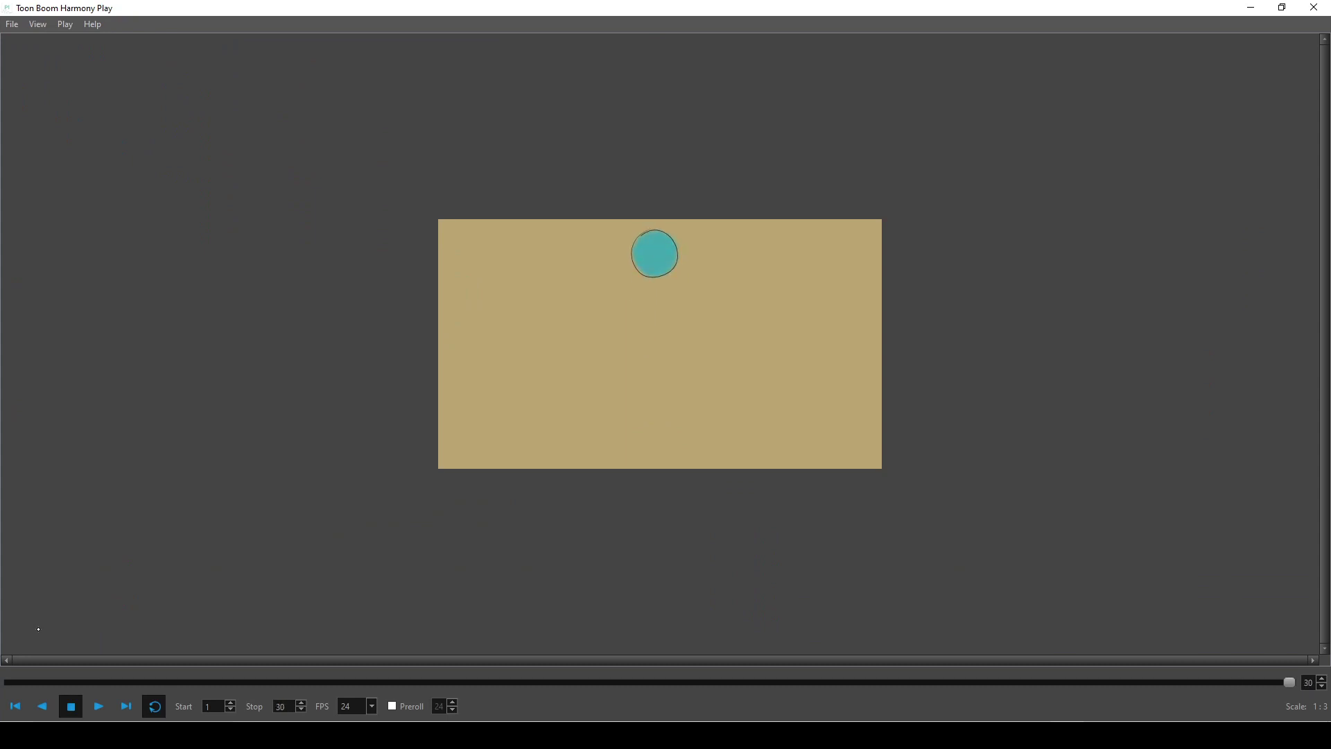
left_click(99, 706)
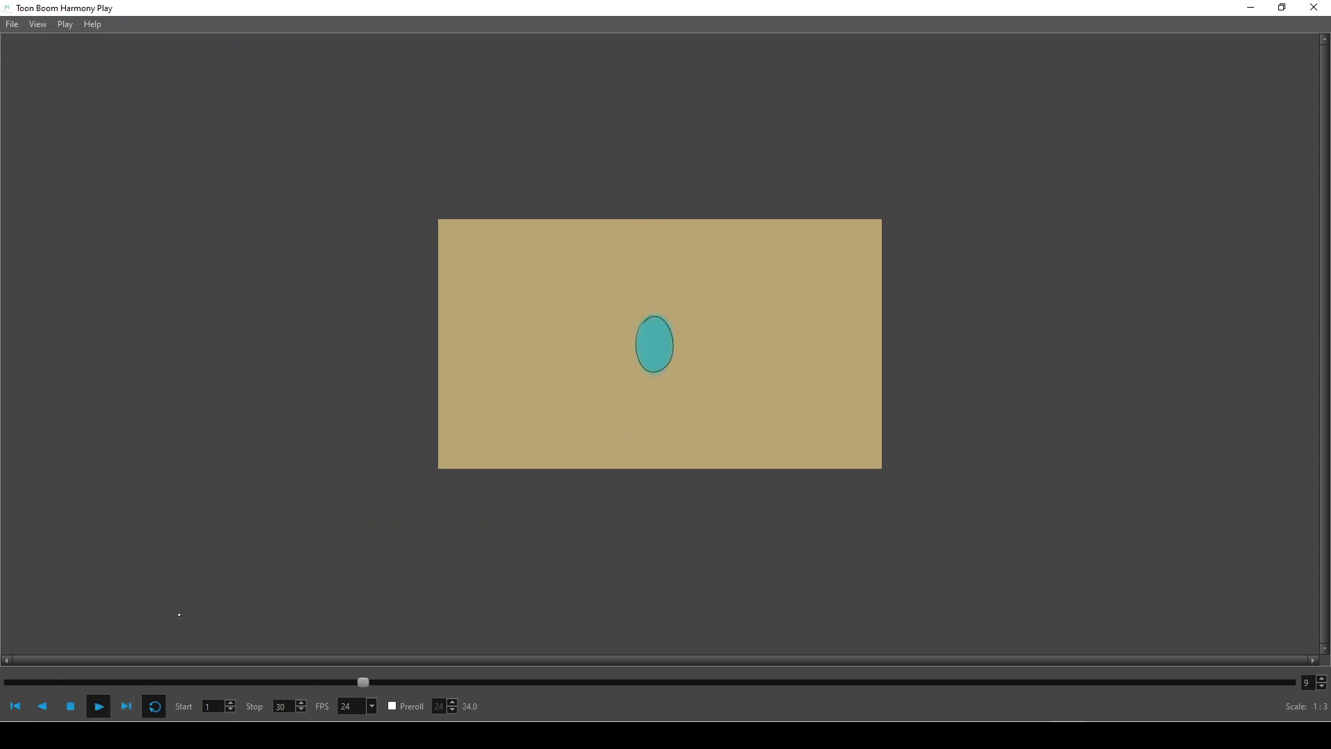